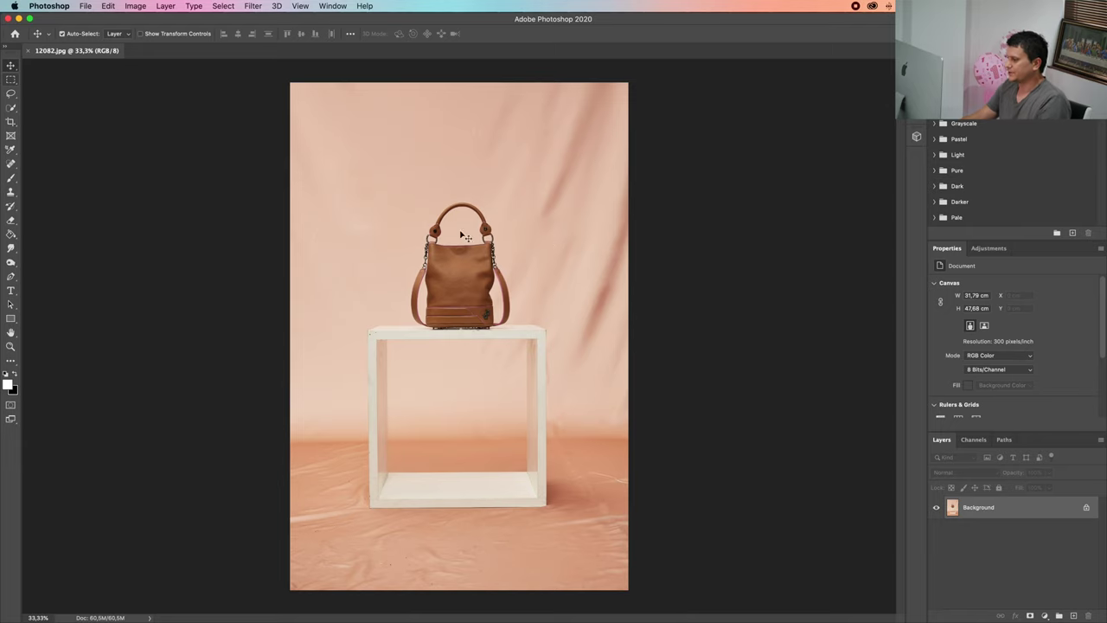
- Duplicate the background photo of the handbag onto a new layer and make the copy the active layer
scroll(450, 232, up, 3)
scroll(552, 280, down, 3)
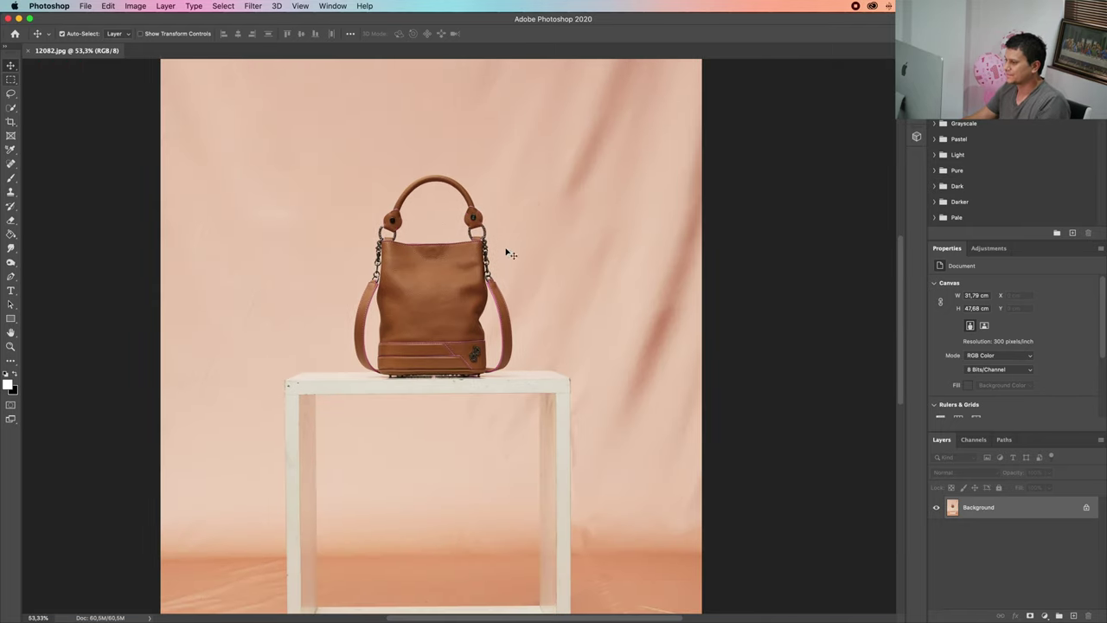
drag(442, 220, 477, 233)
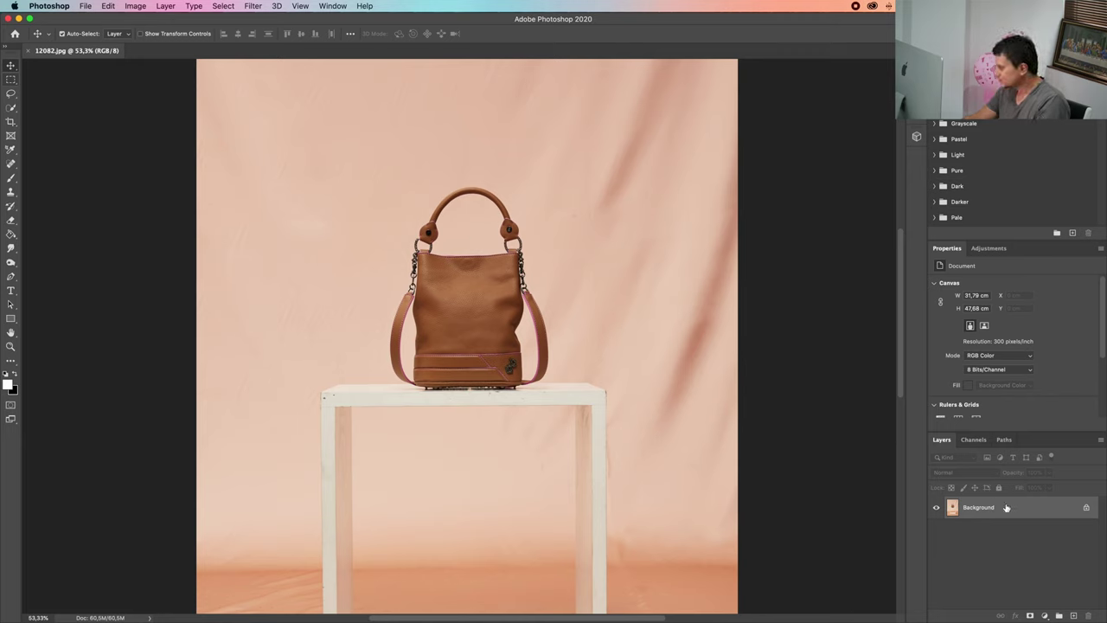
key(super+j)
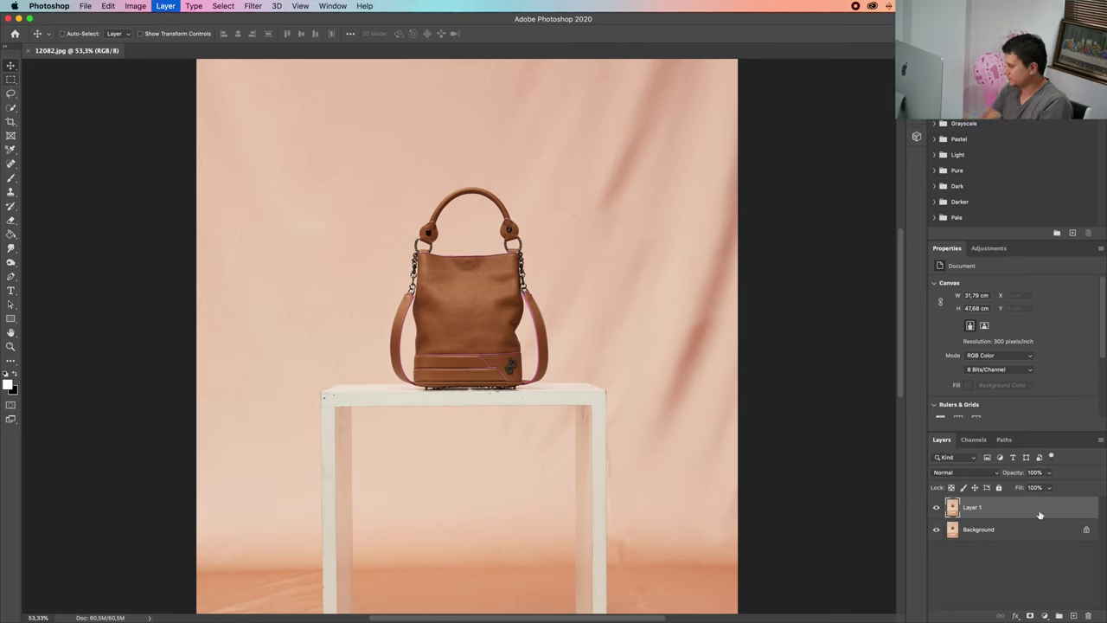
right_click(1015, 533)
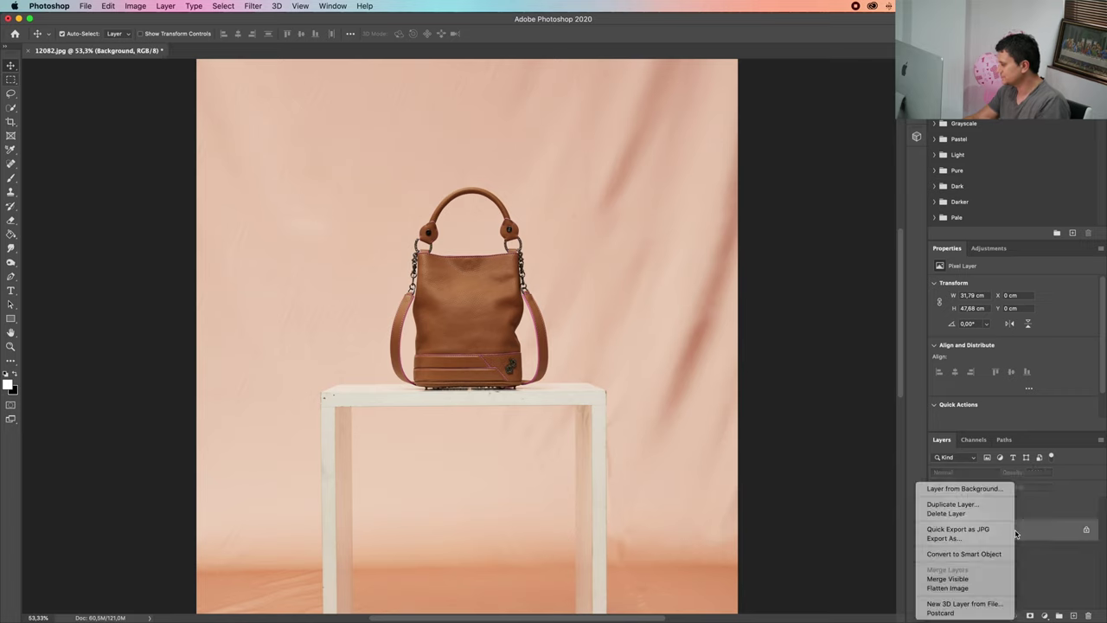
key(Escape)
click(971, 507)
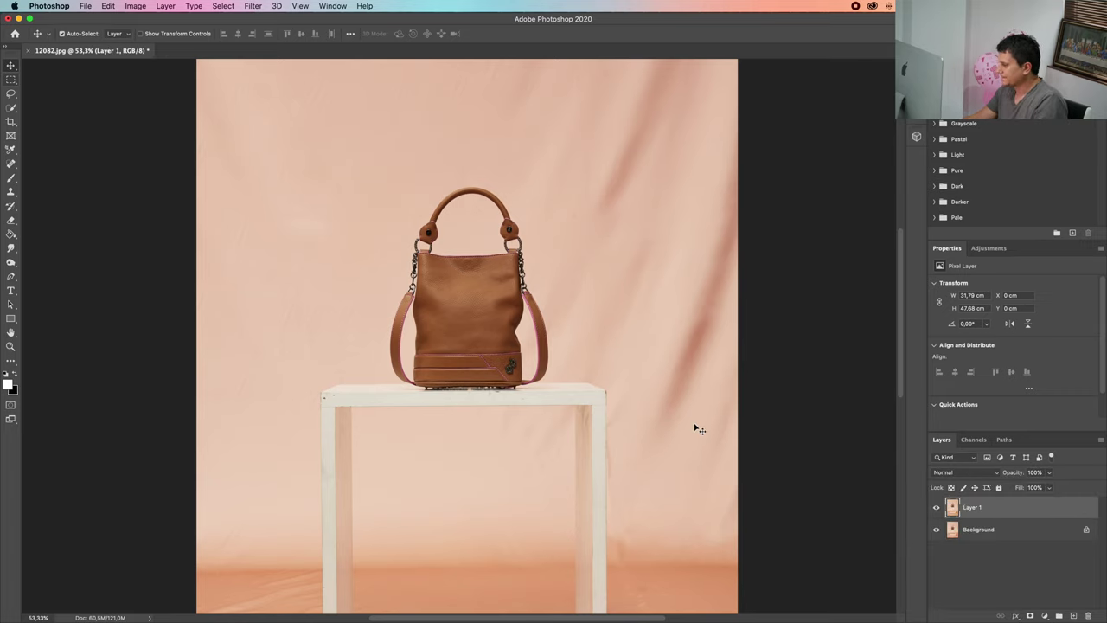
- Activate the Clone Stamp tool with a soft round brush at 0% hardness
scroll(547, 258, up, 3)
scroll(547, 258, up, 3)
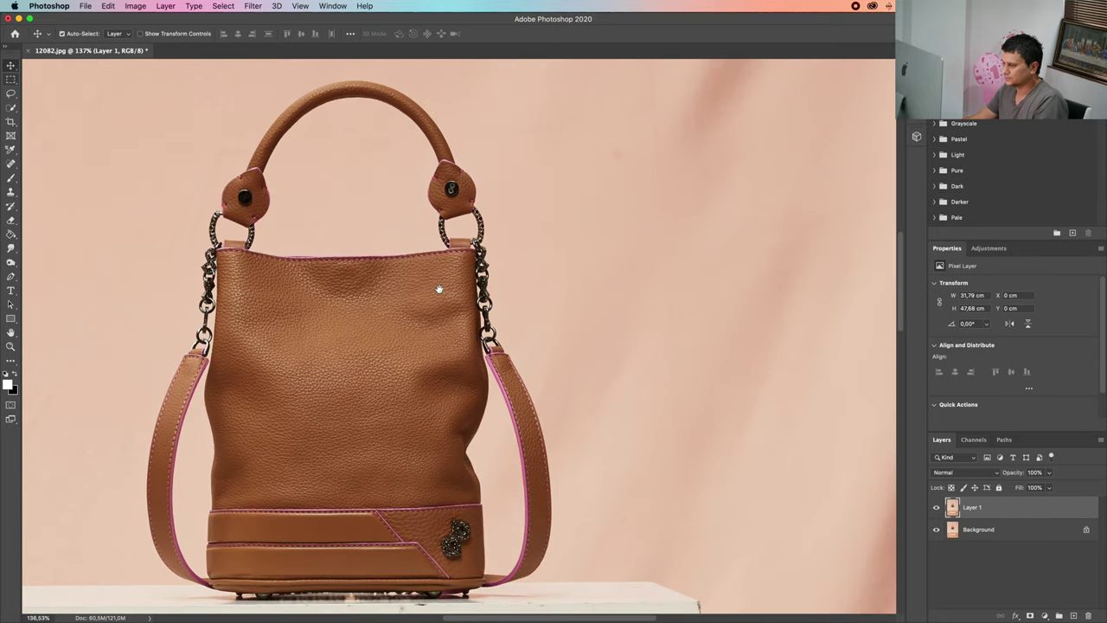
drag(439, 288, 559, 231)
scroll(564, 255, down, 3)
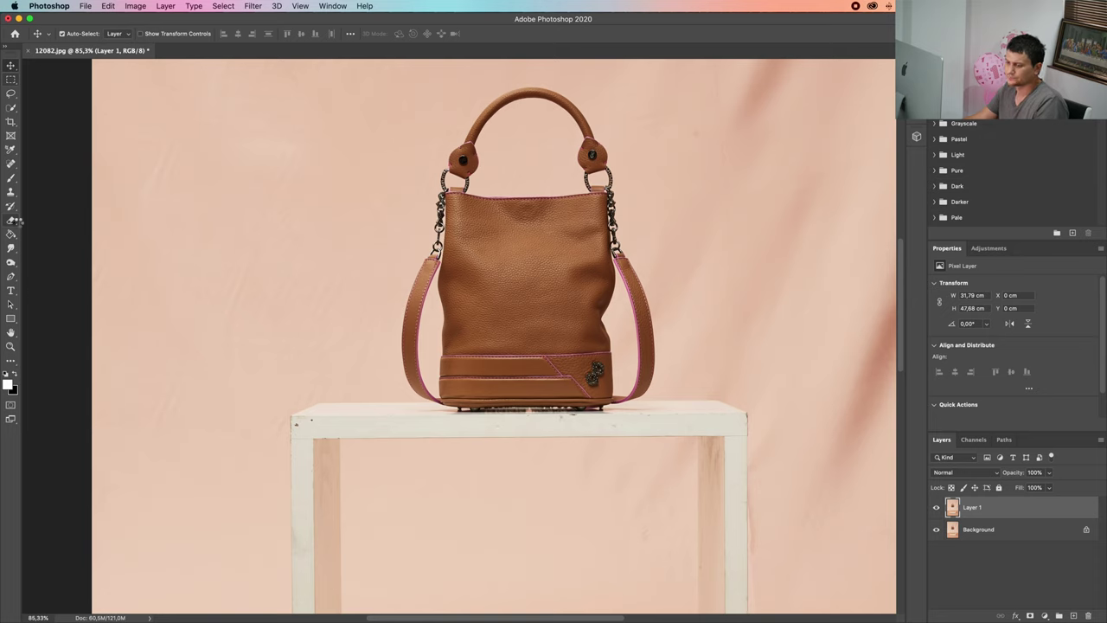
key(s)
right_click(14, 196)
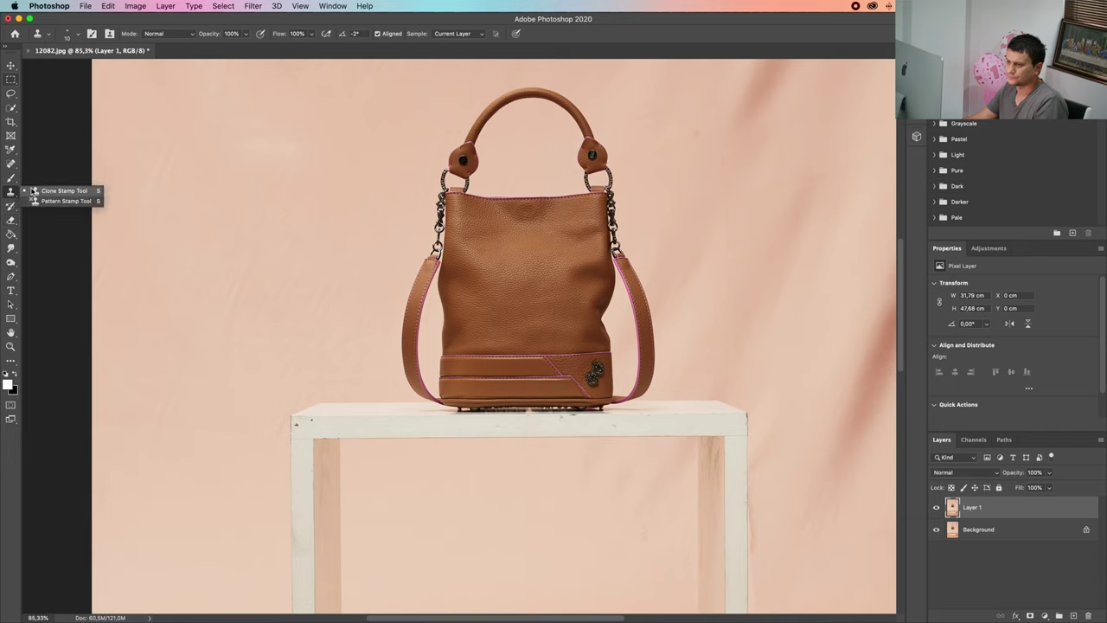
click(60, 190)
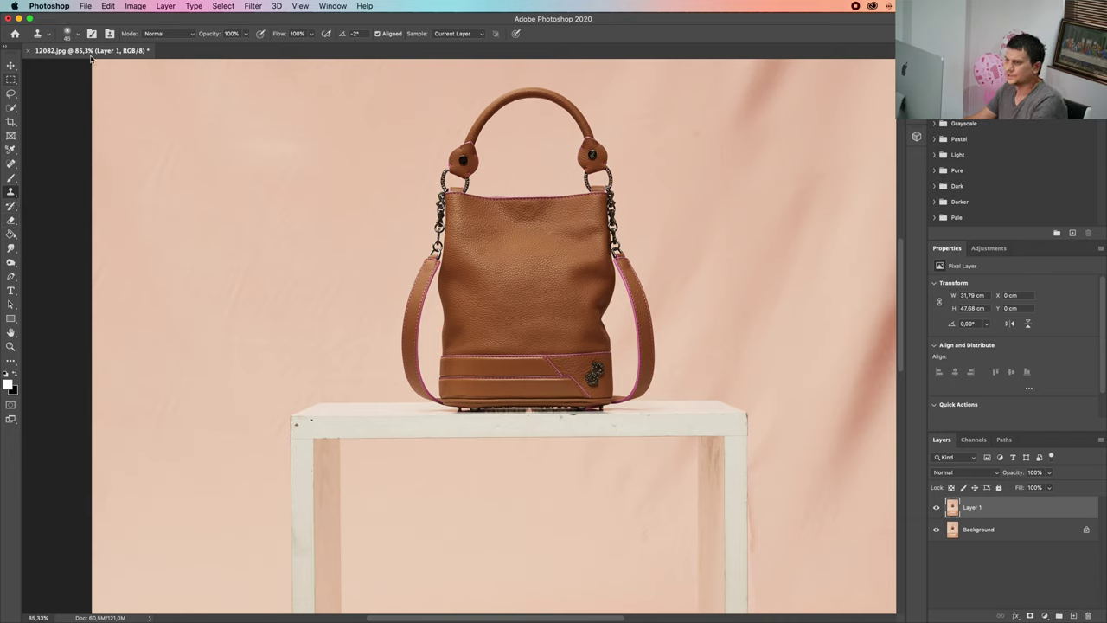
click(65, 33)
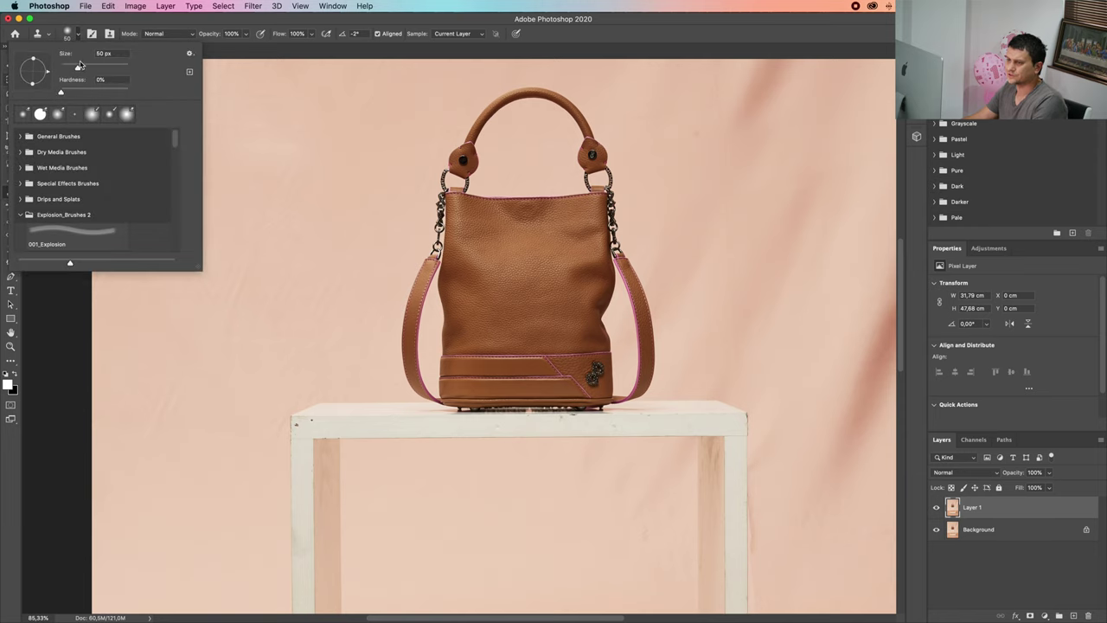
key(Tab)
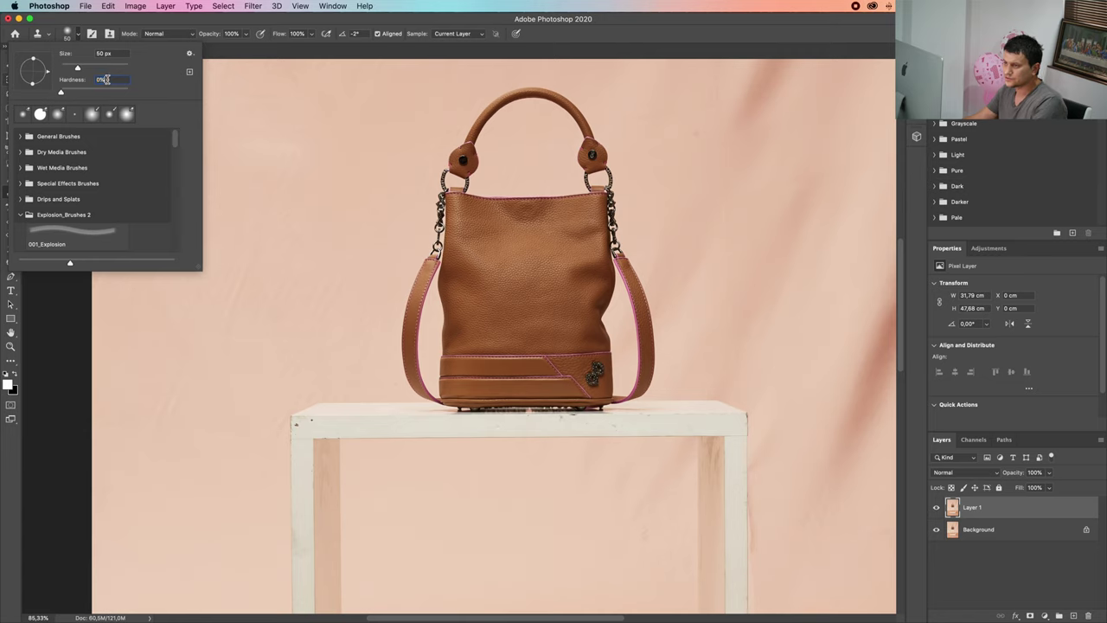
click(76, 35)
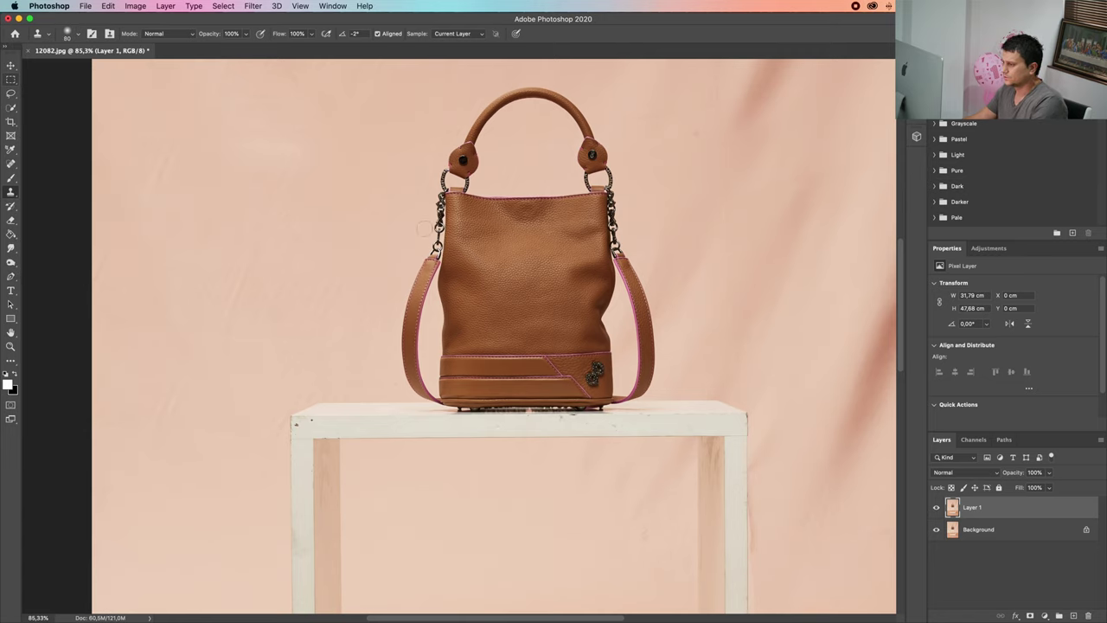
- Enlarge the clone brush to 150 px and clone smooth leather over the creases on the upper and side areas of the bag
key(bracketright)
key(bracketright)
key(bracketright)
key(bracketright)
key(bracketright)
key(bracketright)
key(bracketright)
key(bracketright)
key(bracketright)
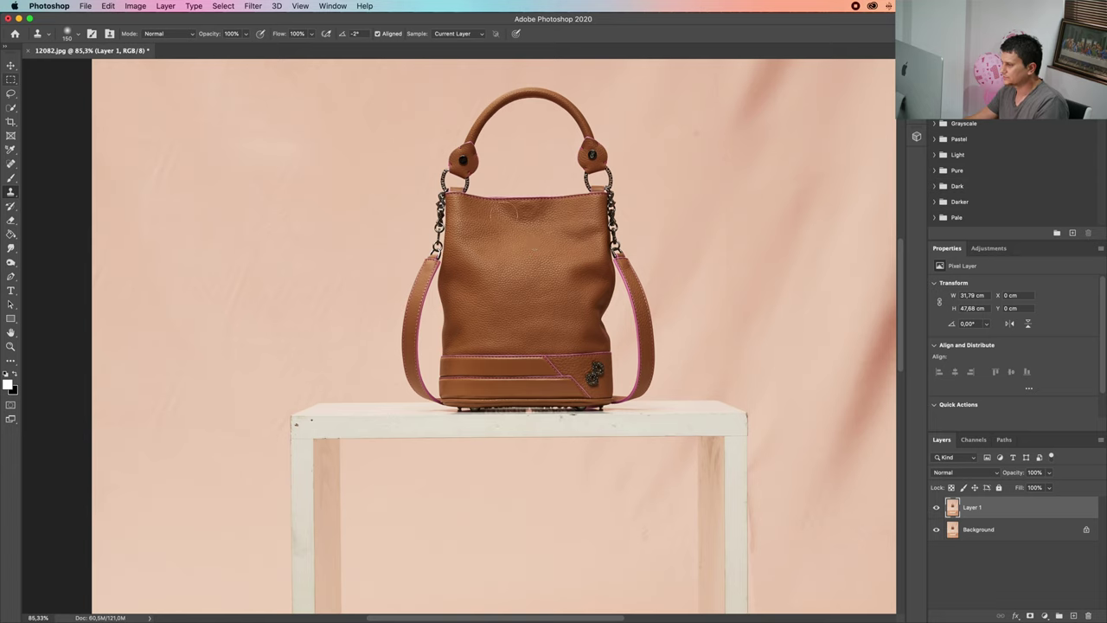
drag(513, 212, 538, 226)
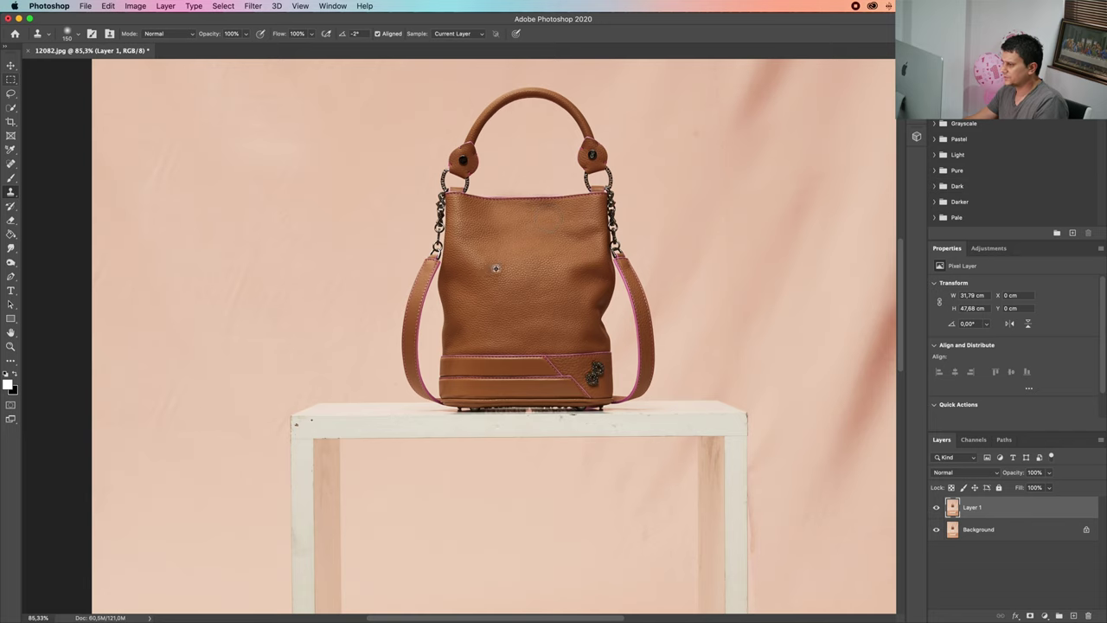
drag(478, 266, 475, 269)
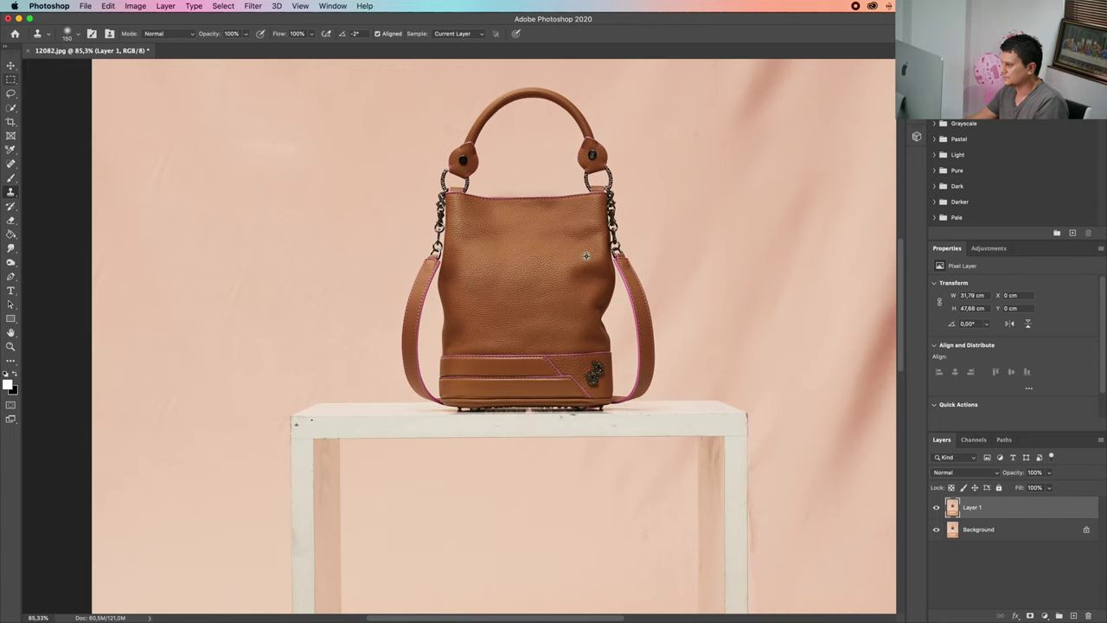
drag(590, 254, 580, 278)
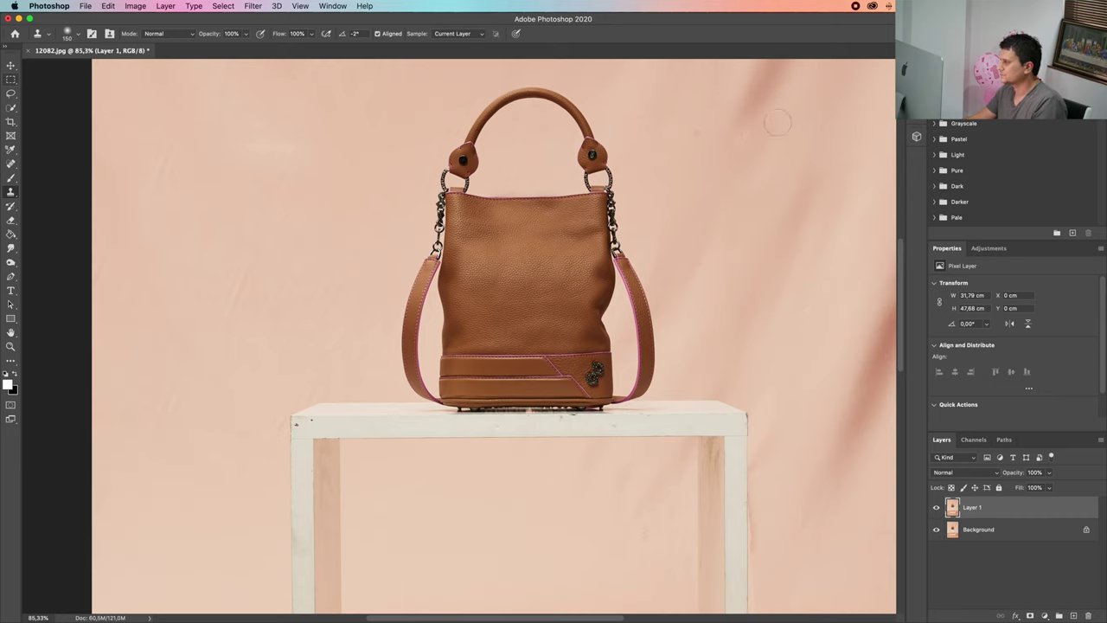
- Sample the clean pink backdrop and clone it over part of the dark fabric shadow beside the bag
drag(777, 122, 520, 146)
drag(548, 356, 586, 218)
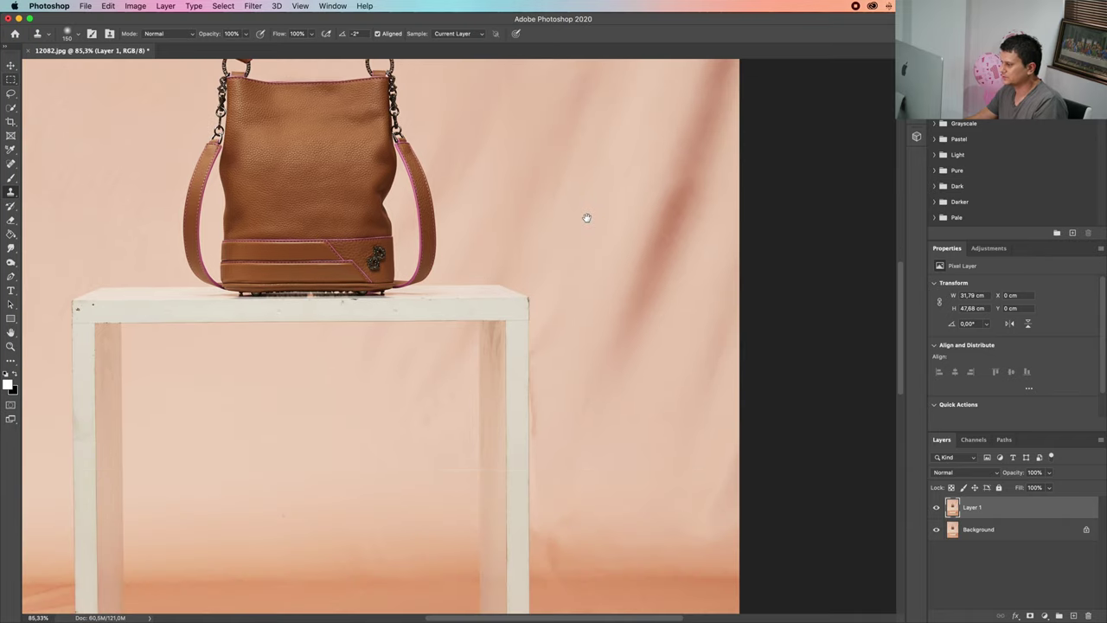
scroll(299, 158, up, 3)
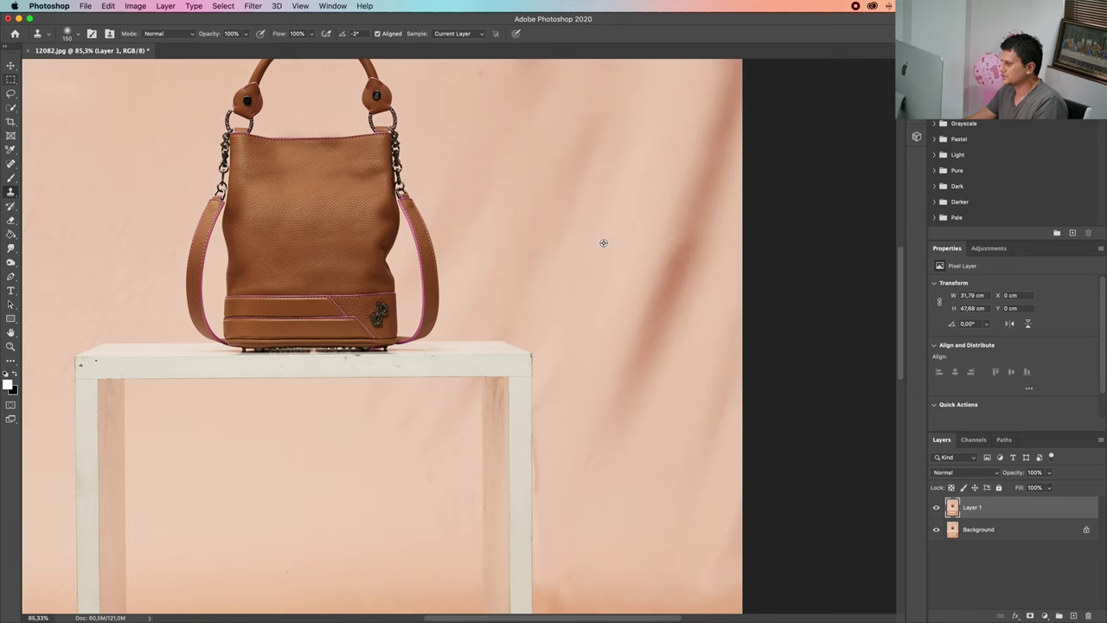
alt+click(608, 244)
mouse_move(673, 267)
mouse_down()
mouse_move(653, 308)
mouse_move(666, 292)
mouse_move(662, 305)
mouse_up()
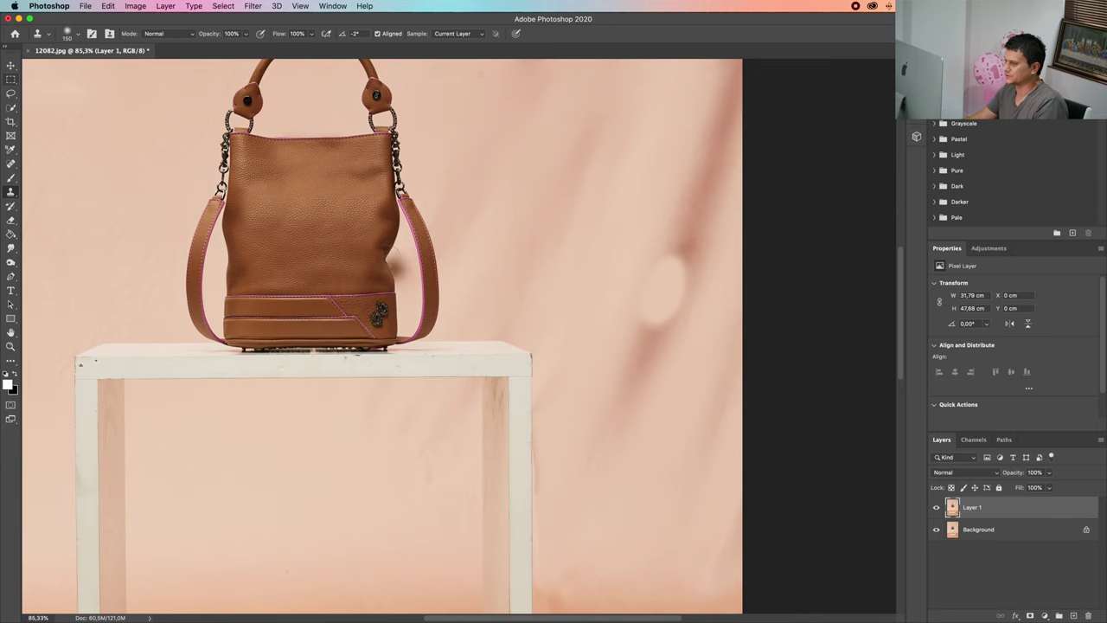
- Try cloning onto the upper front of the bag, and undo those clone strokes
drag(383, 214, 559, 274)
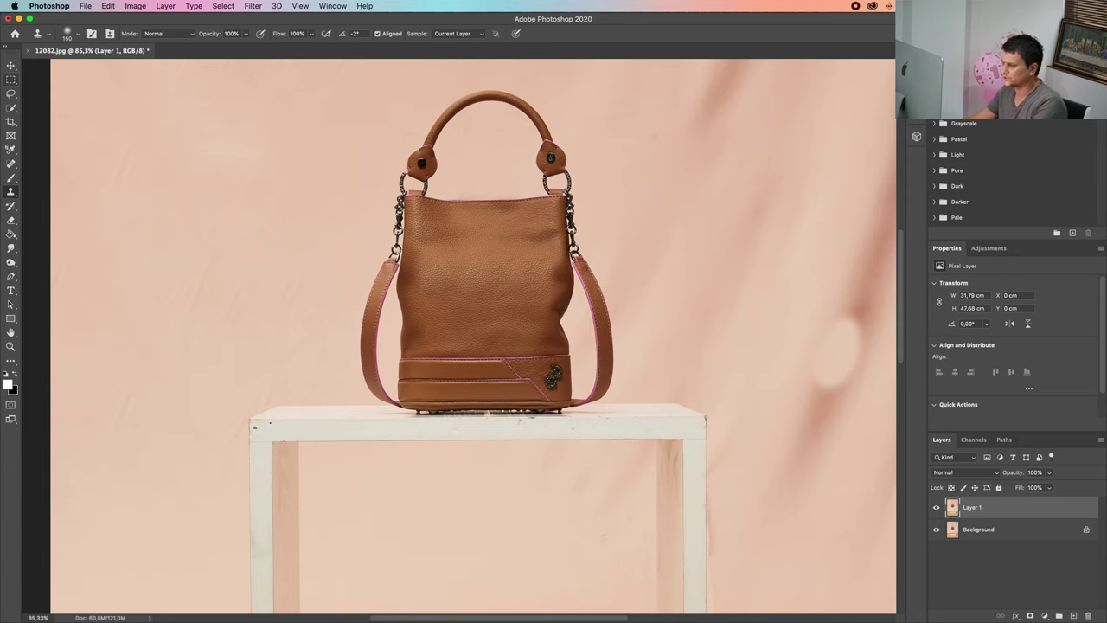
click(464, 248)
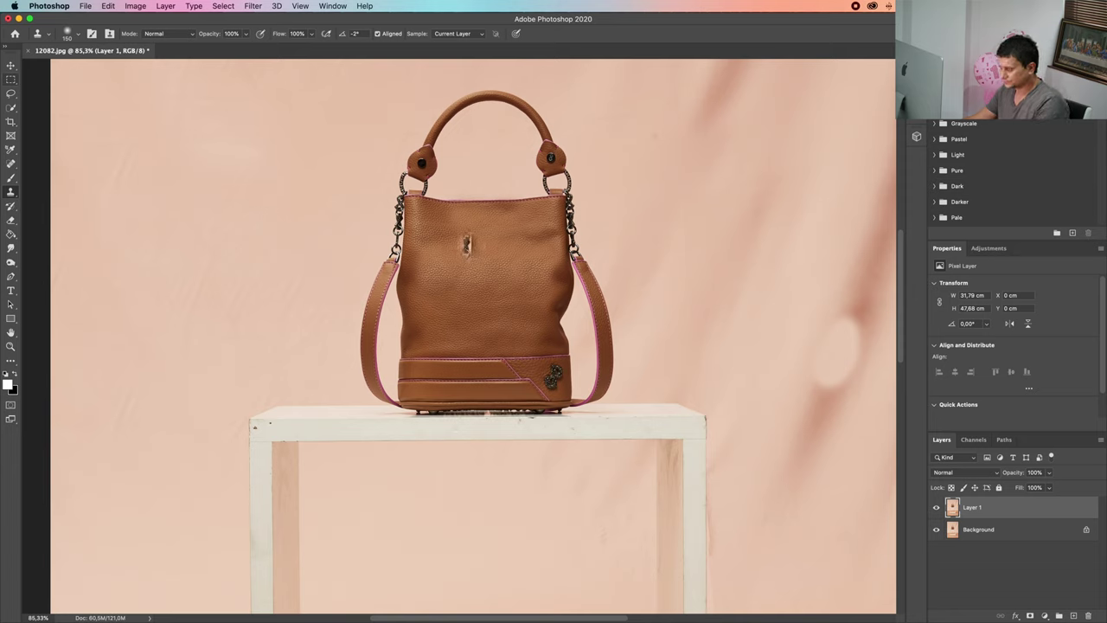
key(super+z)
key(v)
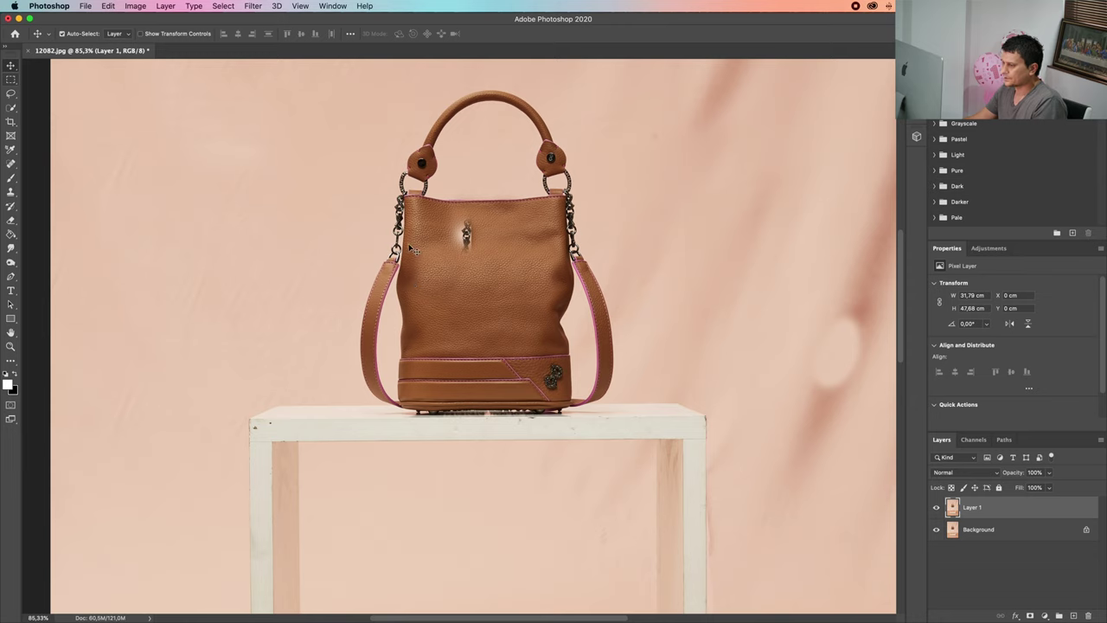
key(super+z)
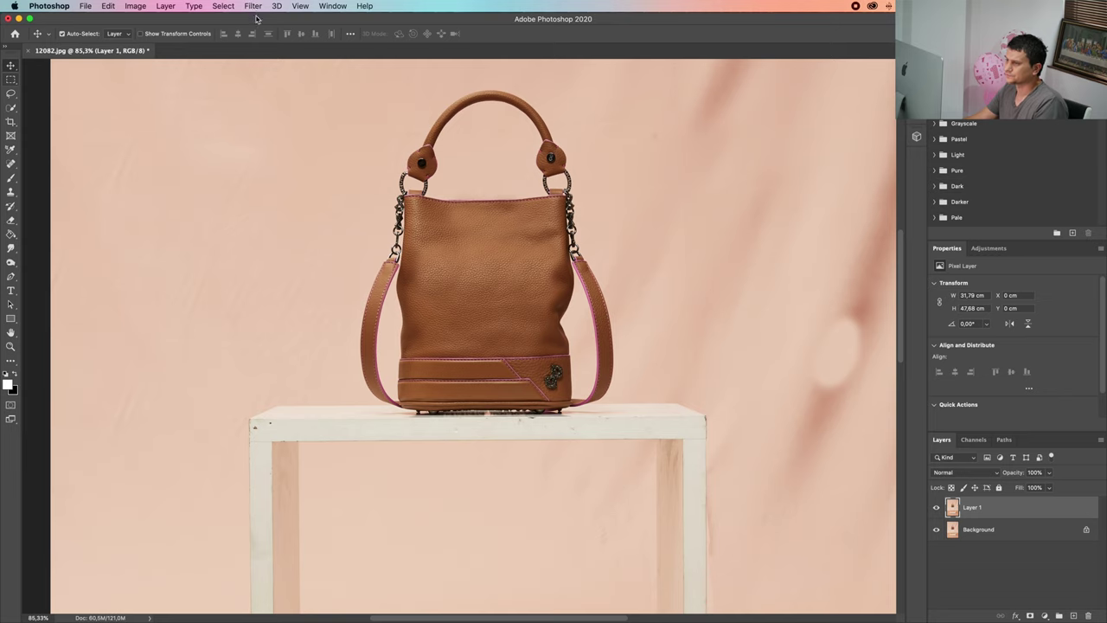
- Warp the bulging left edge of the bag inward with the Liquify filter to straighten it, and apply the result
click(253, 7)
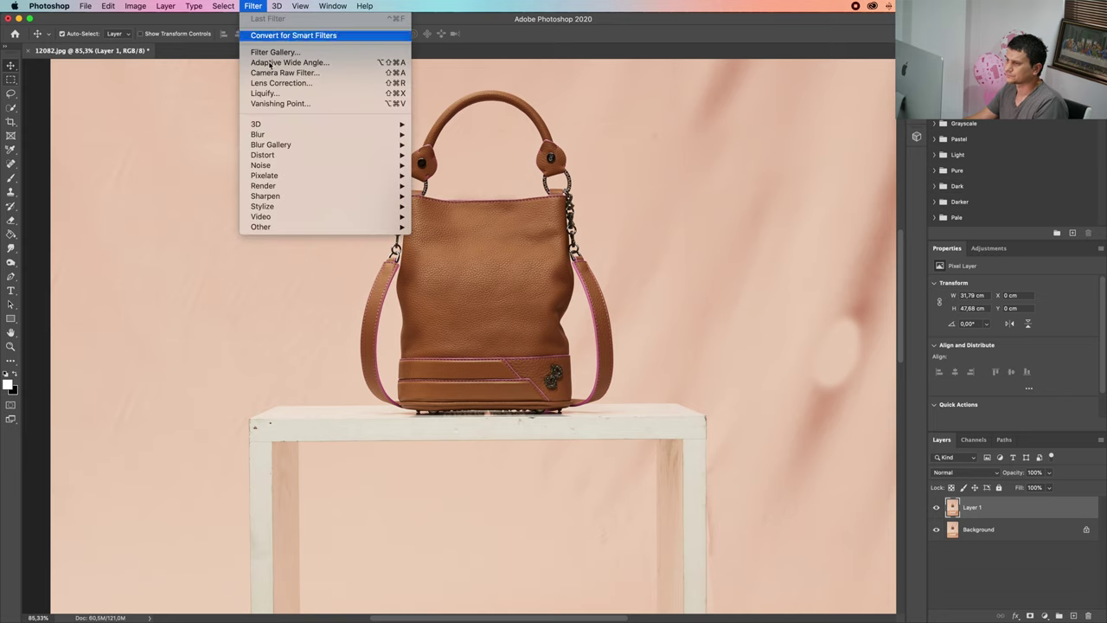
click(305, 93)
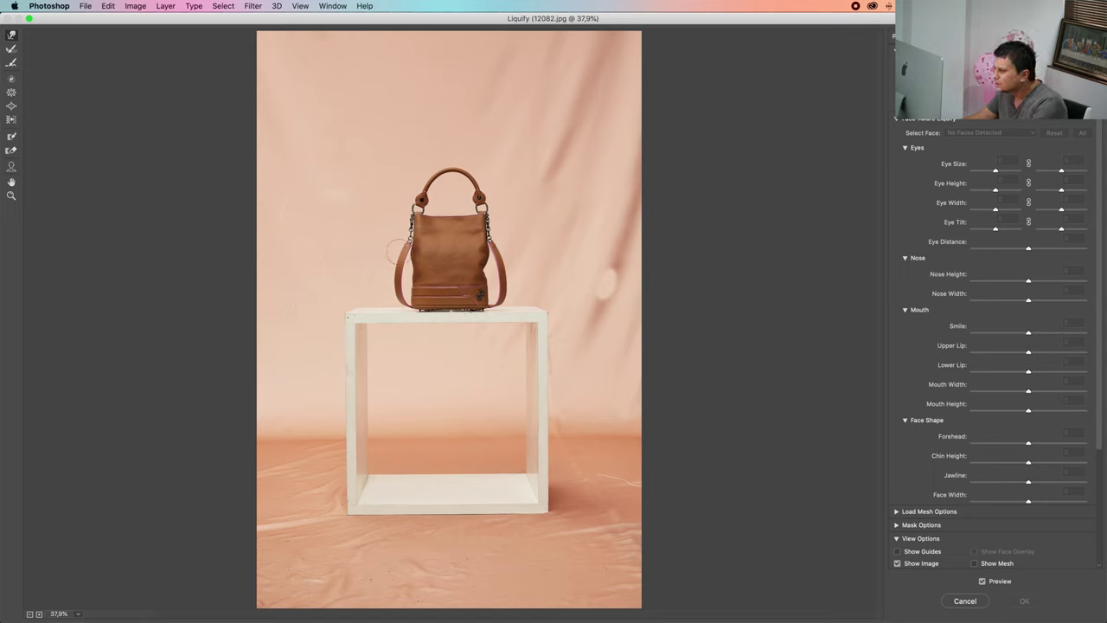
click(400, 251)
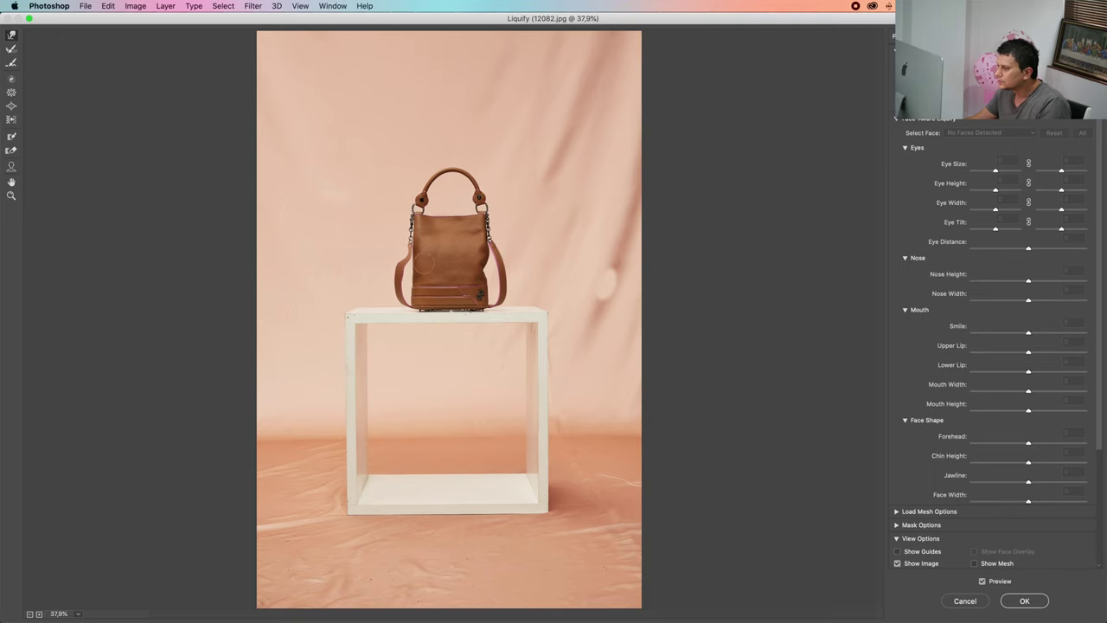
scroll(417, 282, up, 5)
scroll(410, 232, up, 4)
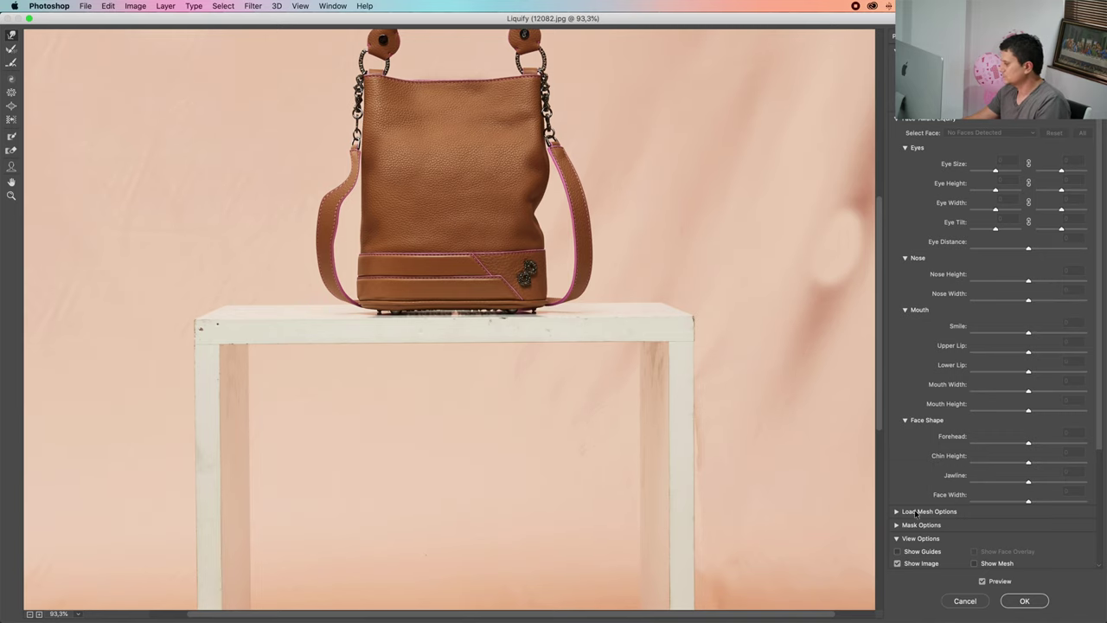
click(1030, 600)
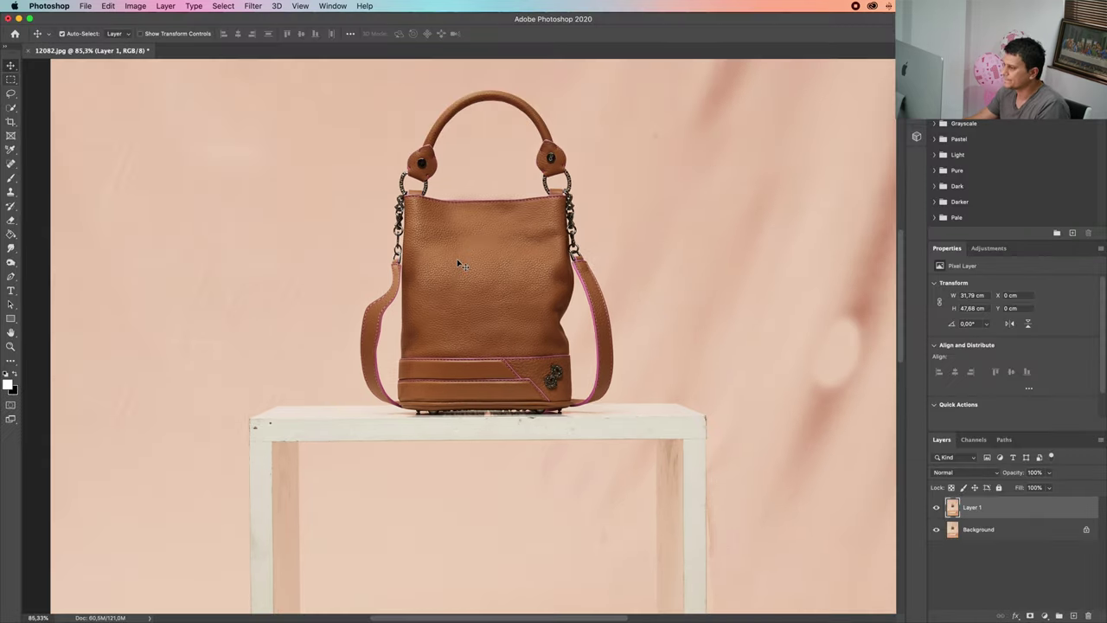
- Set the Eraser brush to 100% hardness and a size of 45 px
scroll(378, 258, up, 3)
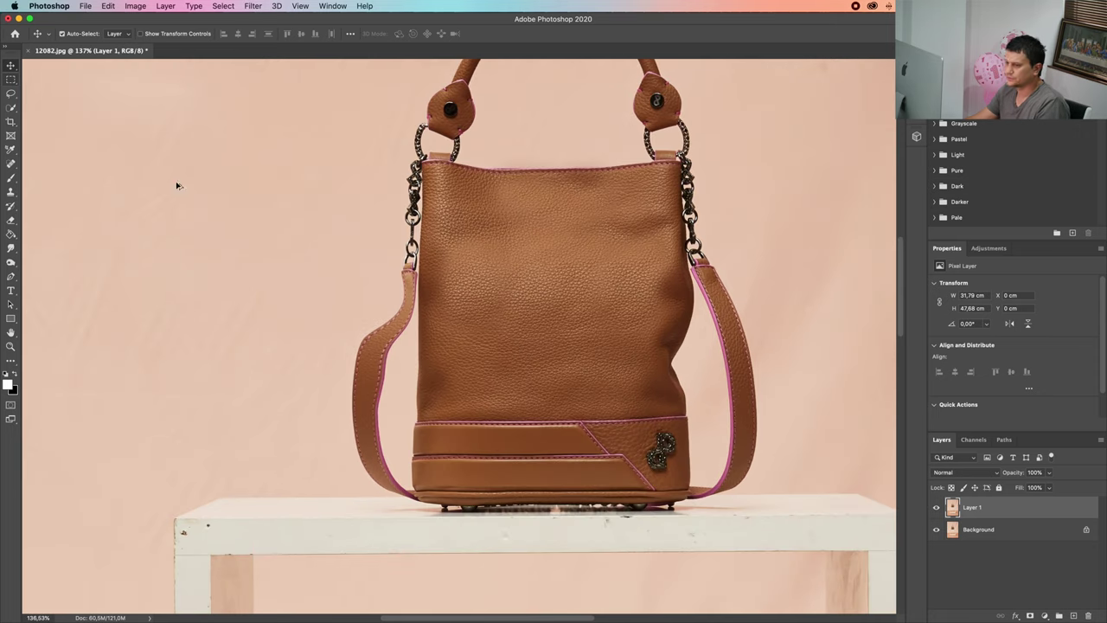
key(e)
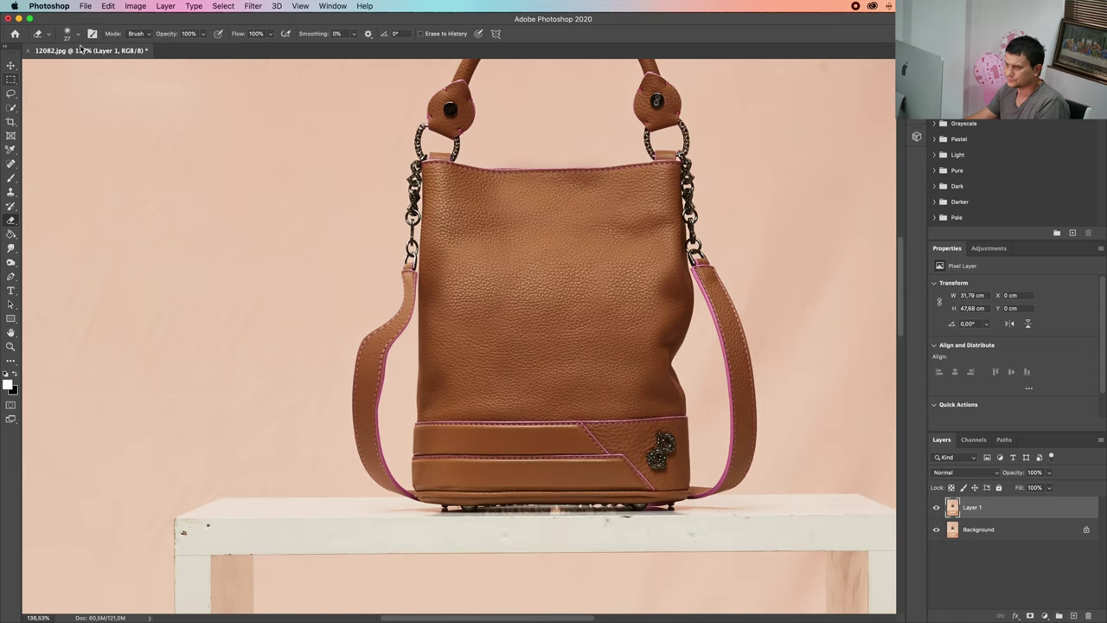
click(77, 36)
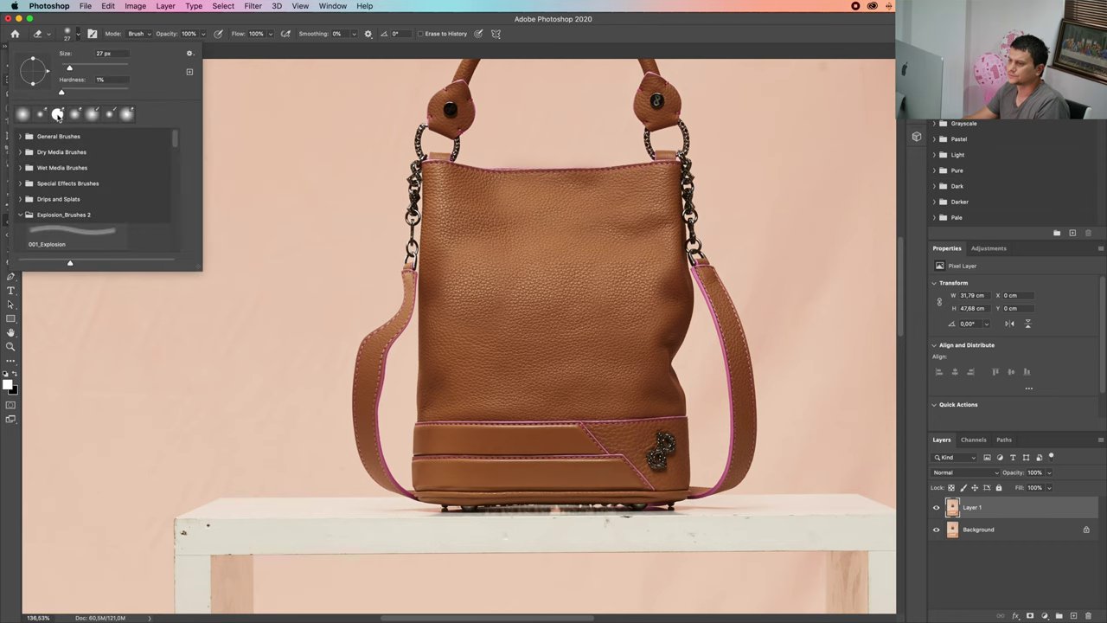
text(100)
key(Return)
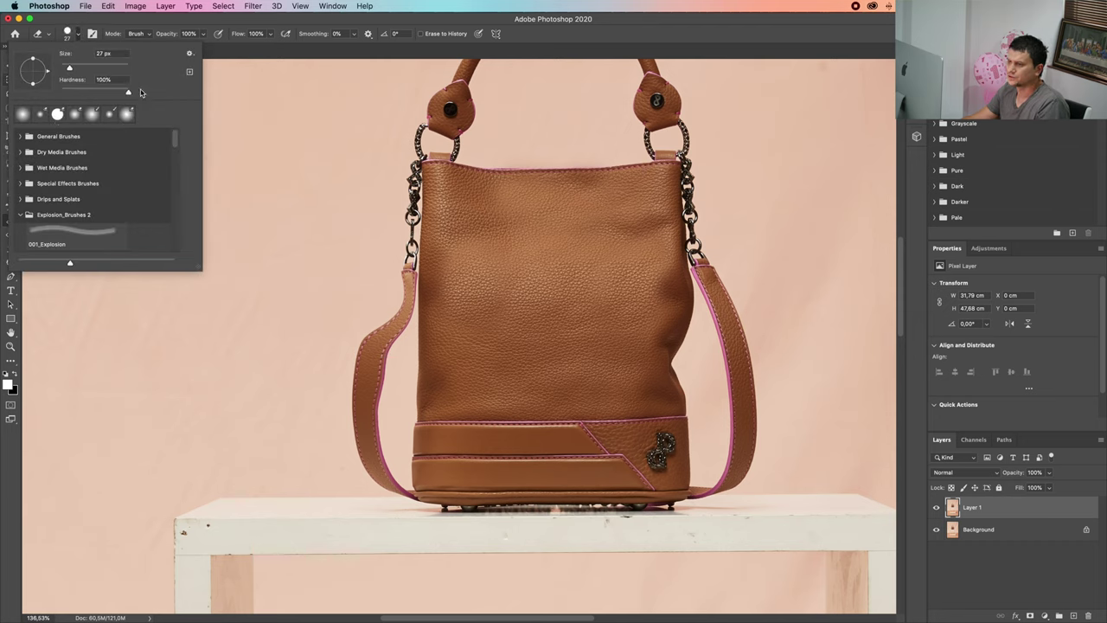
click(77, 35)
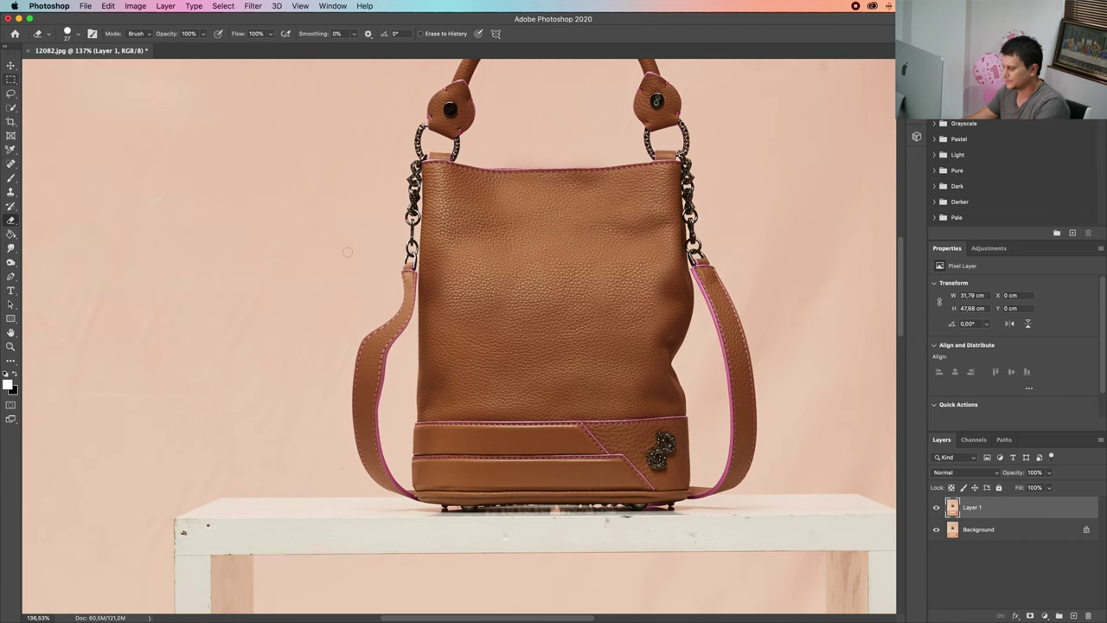
key(bracketright)
key(bracketright)
key(bracketright)
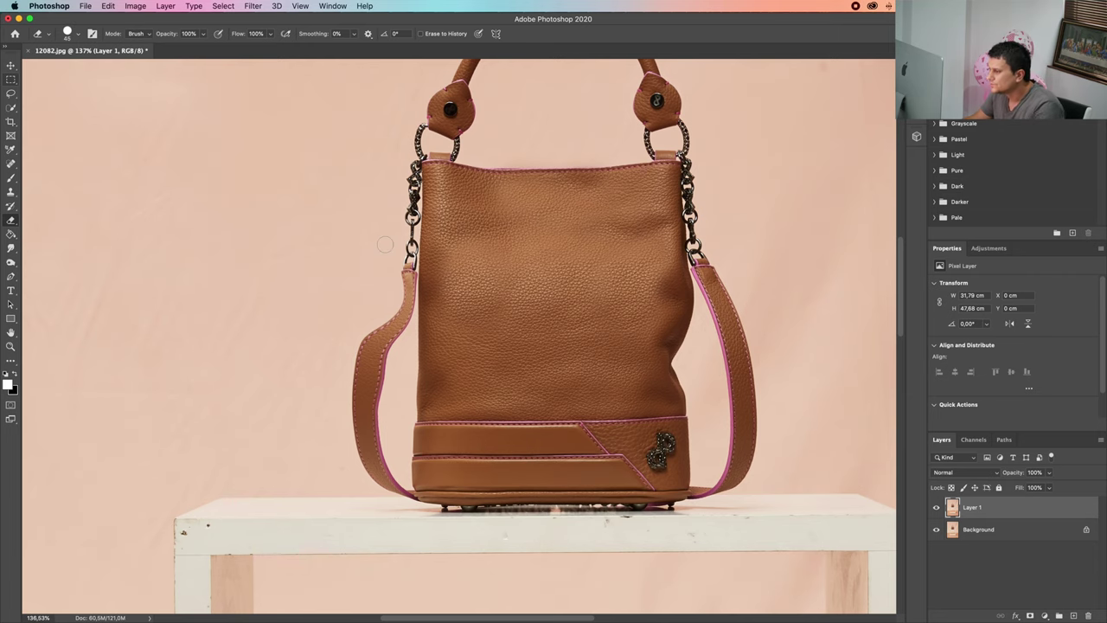
- Erase the distorted upper part of the left strap and its ring on Layer 1 to reveal the original strap beneath
scroll(427, 258, up, 3)
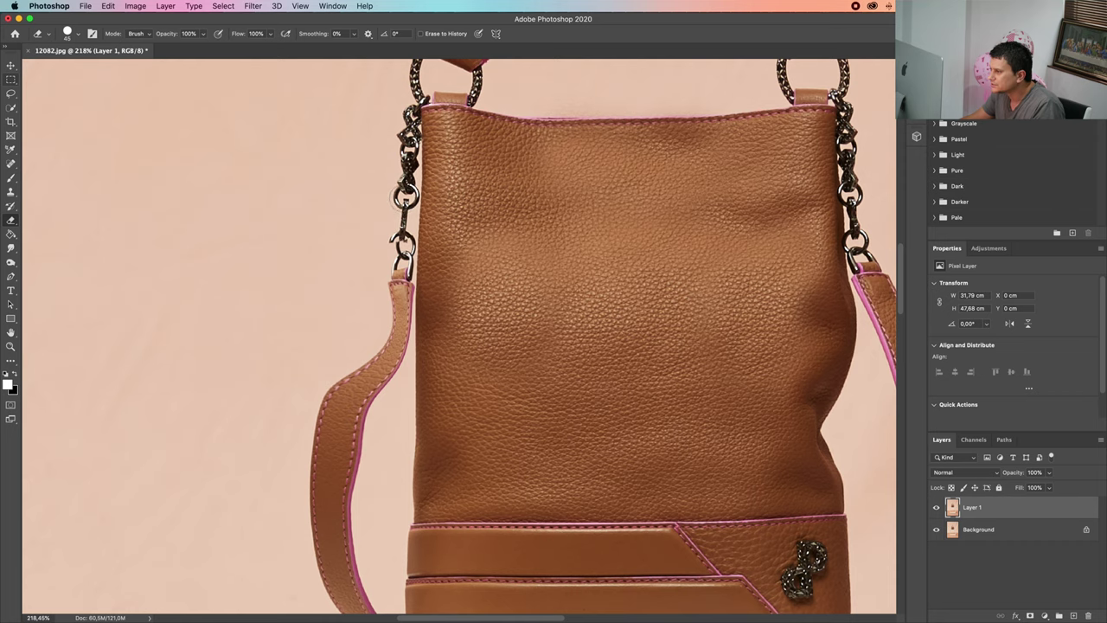
mouse_move(398, 223)
mouse_down()
mouse_move(382, 252)
mouse_move(398, 259)
mouse_move(386, 276)
mouse_up()
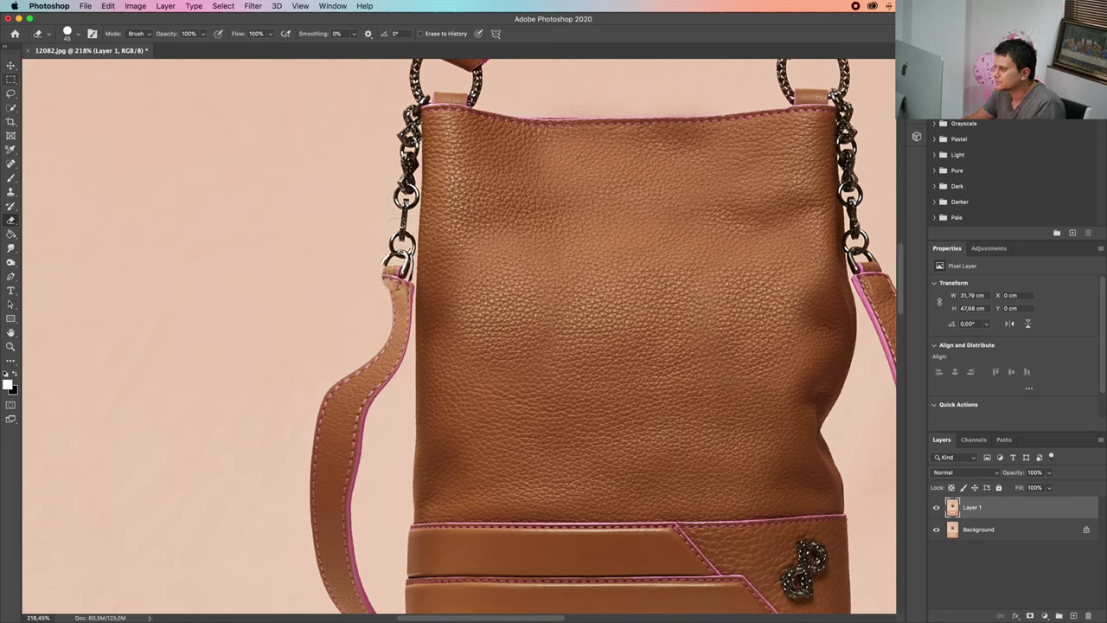
mouse_move(400, 222)
mouse_down()
mouse_move(407, 245)
mouse_move(354, 345)
mouse_move(394, 308)
mouse_move(398, 333)
mouse_move(403, 289)
mouse_up()
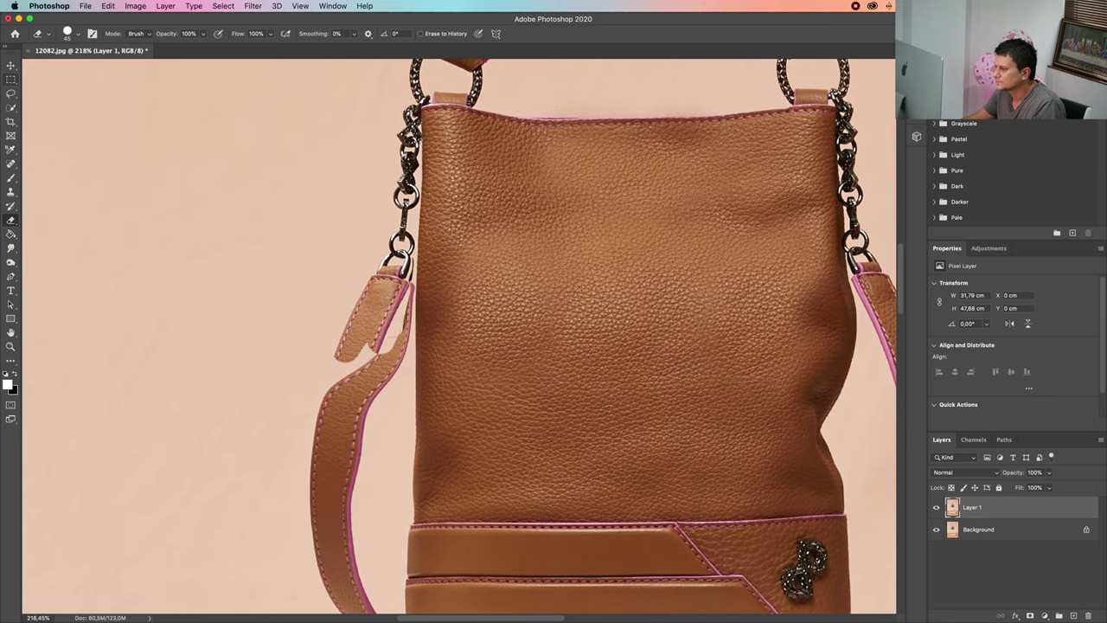
mouse_move(392, 333)
mouse_down()
mouse_move(394, 351)
mouse_move(348, 378)
mouse_move(329, 412)
mouse_move(355, 416)
mouse_move(341, 493)
mouse_move(341, 460)
mouse_up()
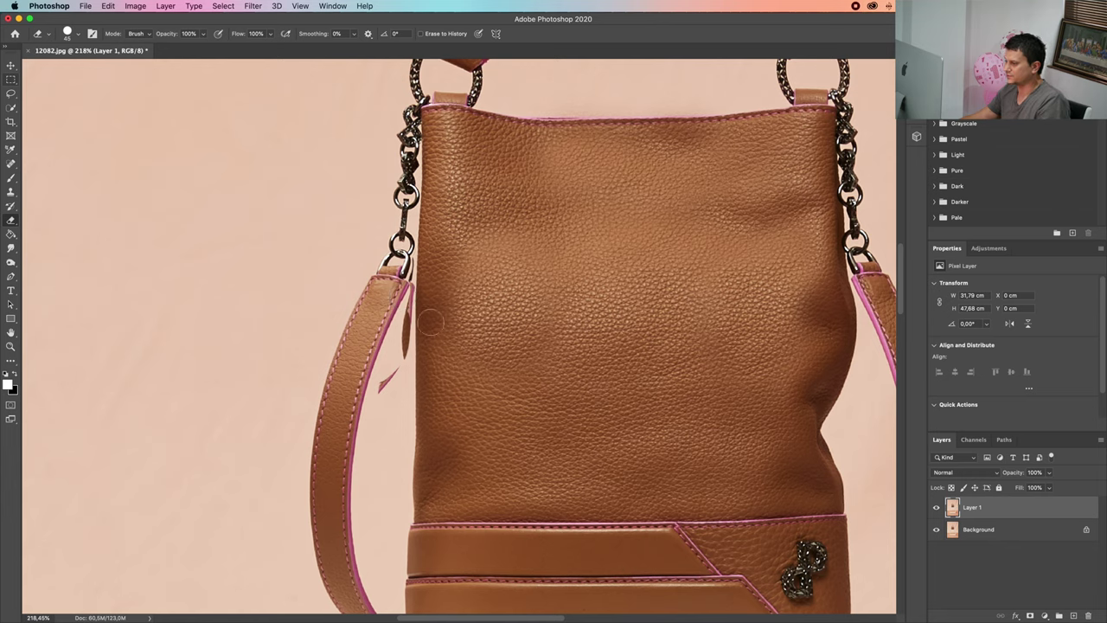
right_click(9, 221)
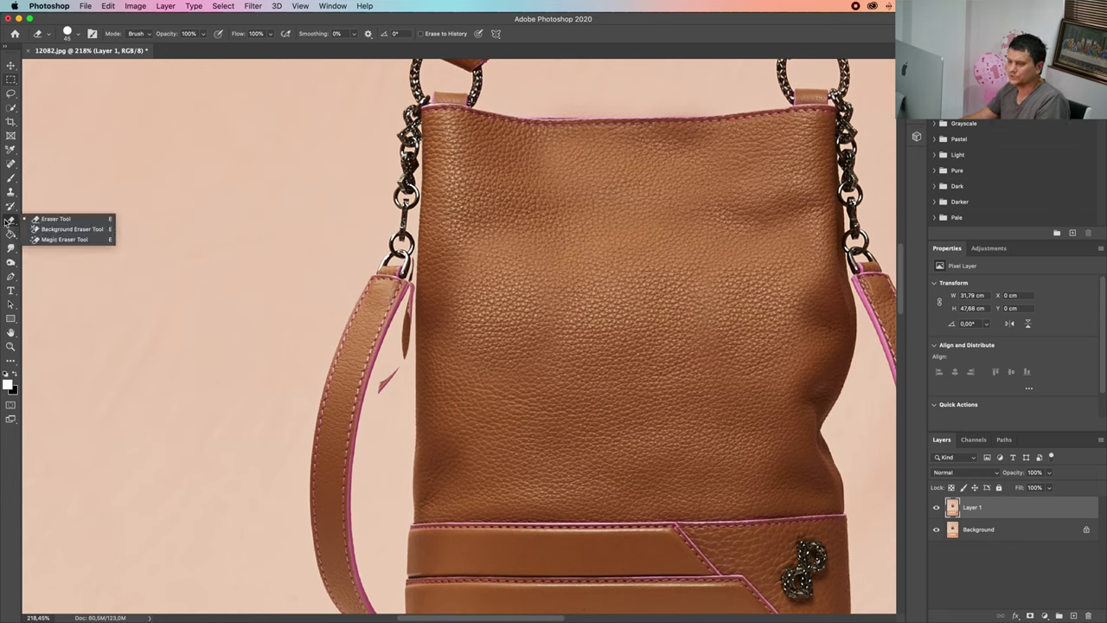
click(52, 221)
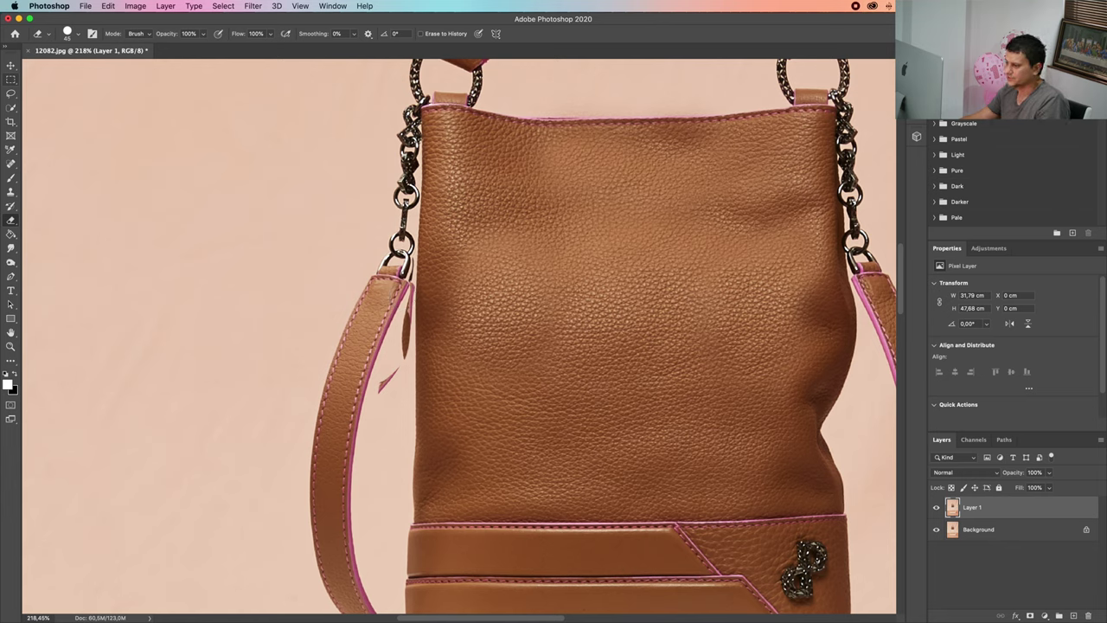
- Toggle Layer 1's visibility to compare the retouched bag and strap with the original photo
click(936, 507)
click(936, 508)
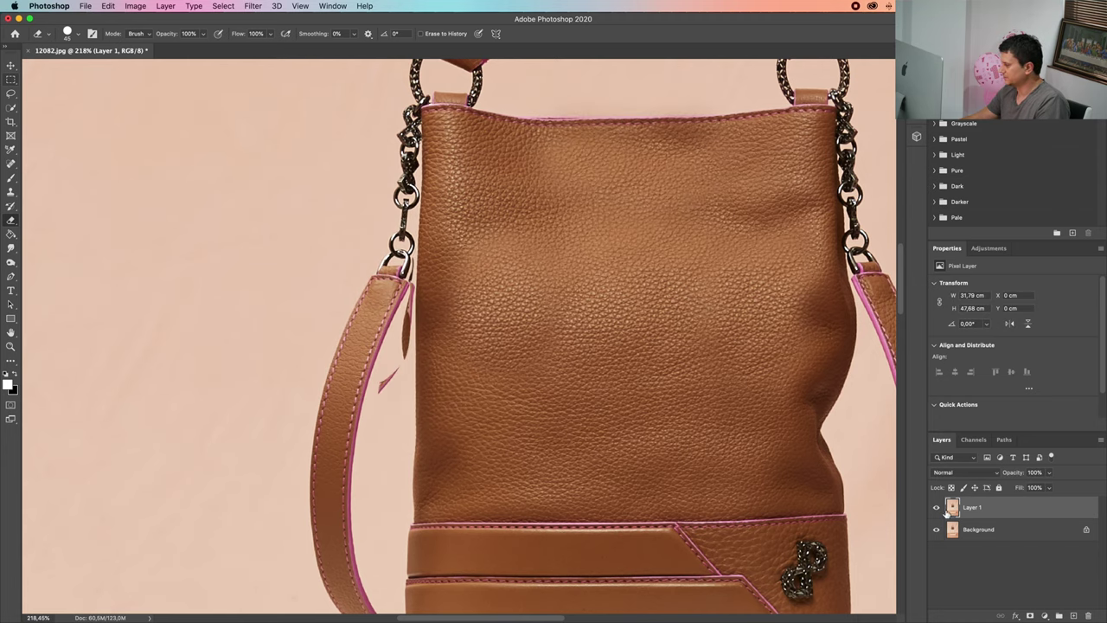
click(936, 508)
click(936, 508)
click(936, 508)
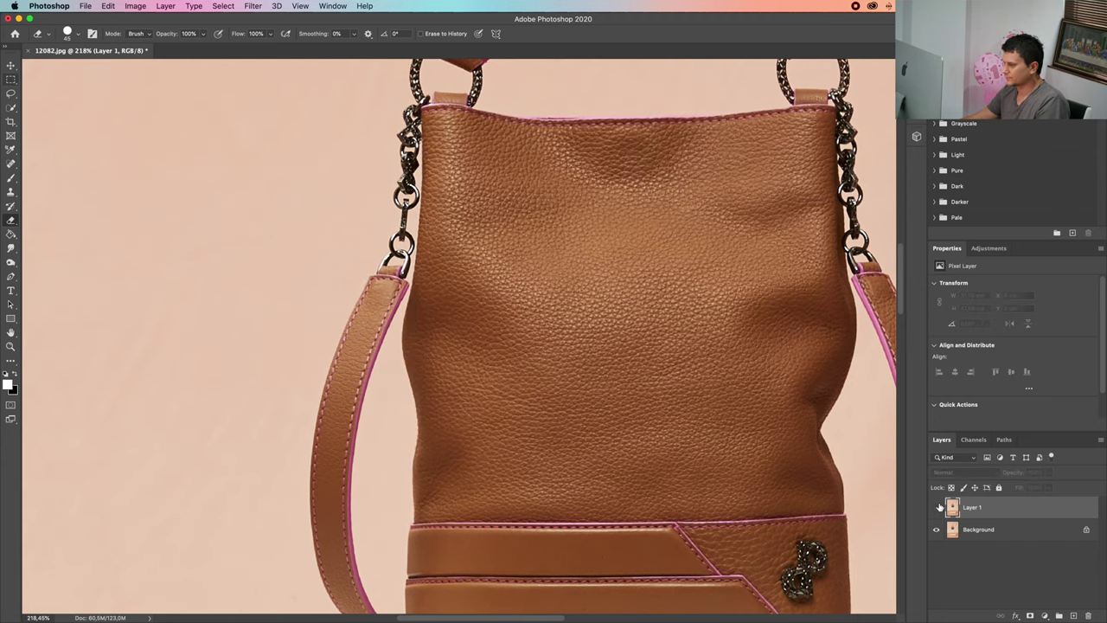
click(936, 508)
scroll(452, 329, up, 1)
scroll(377, 377, down, 1)
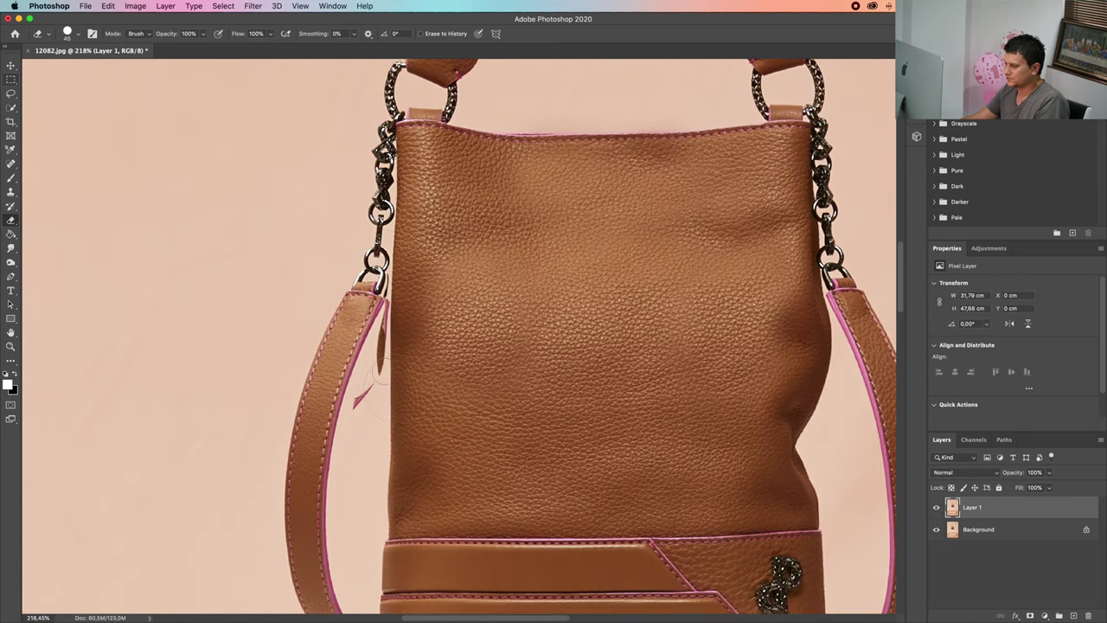
- Duplicate Layer 1 and the Background layer, and merge the two copies into a single layer
key(s)
shift+click(1032, 531)
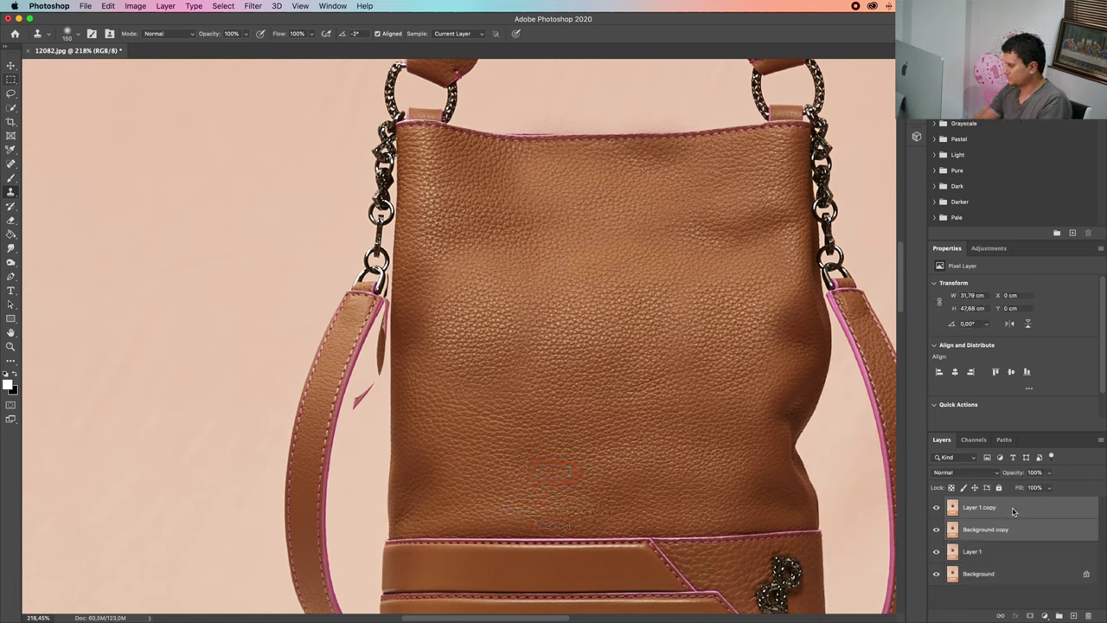
right_click(1013, 512)
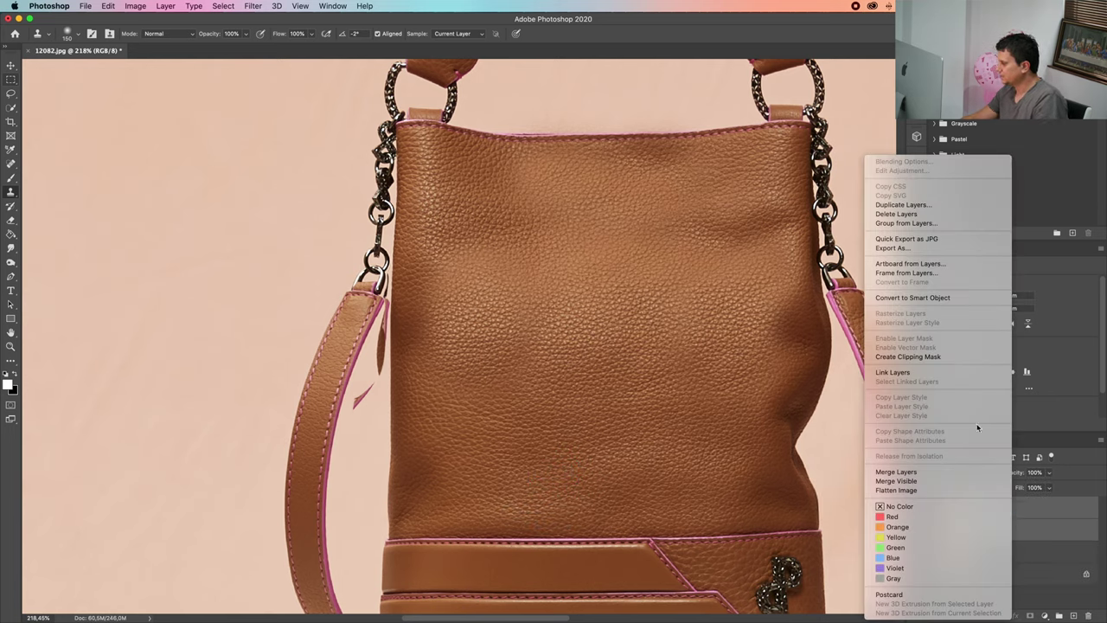
click(967, 475)
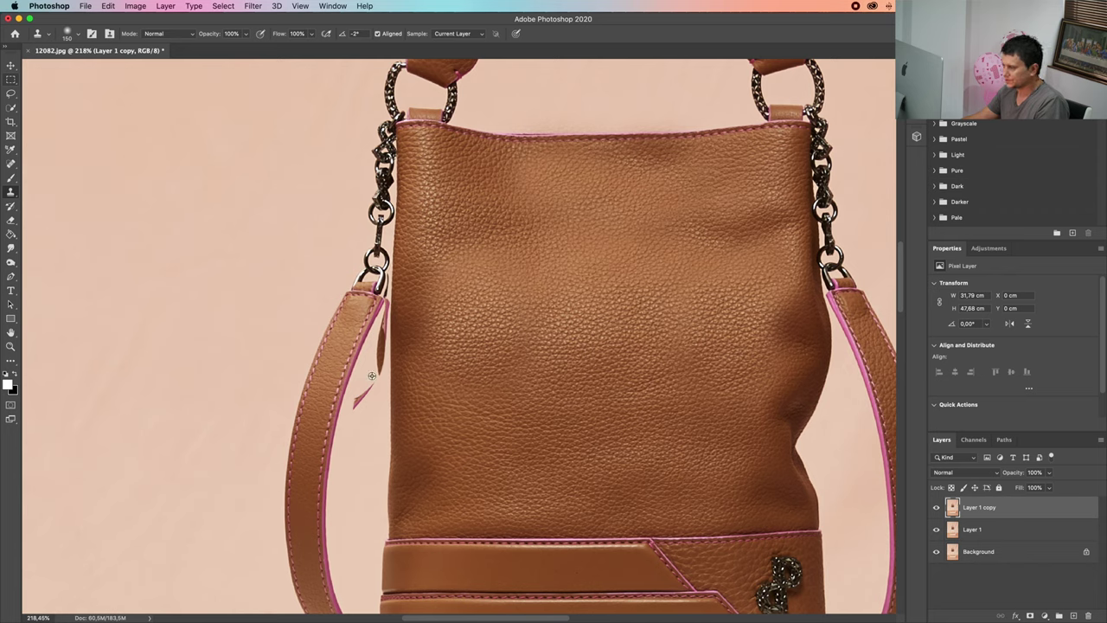
- Sample the pink backdrop colour and paint over the small magenta strap fragment between the left strap and the bag with a smaller brush
key(b)
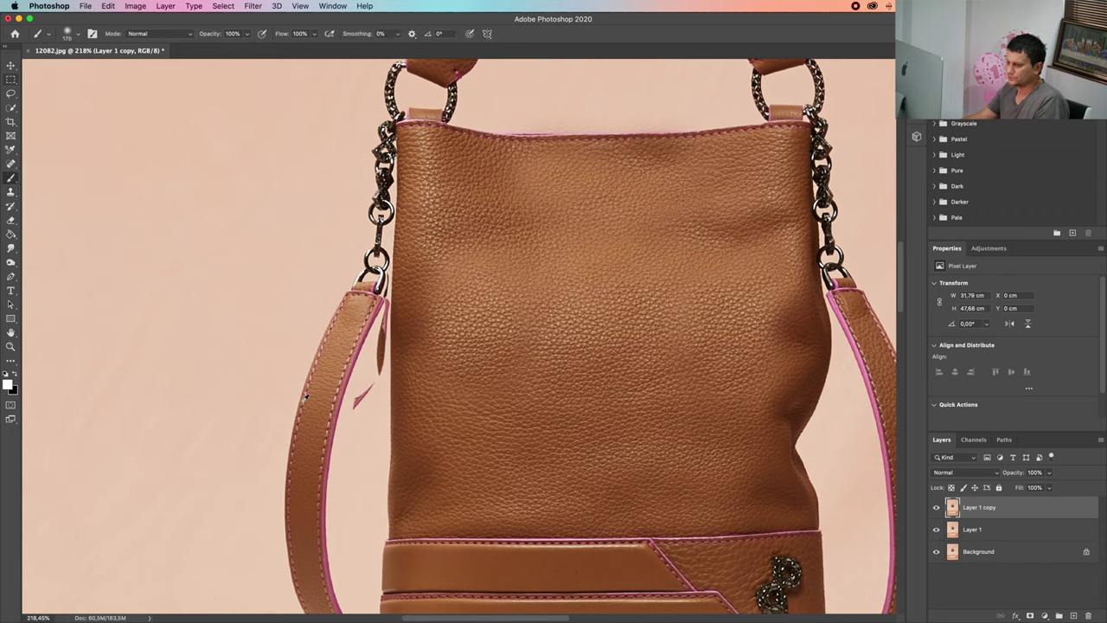
alt+click(353, 422)
key([)
key([)
key([)
key([)
key([)
key([)
key([)
key([)
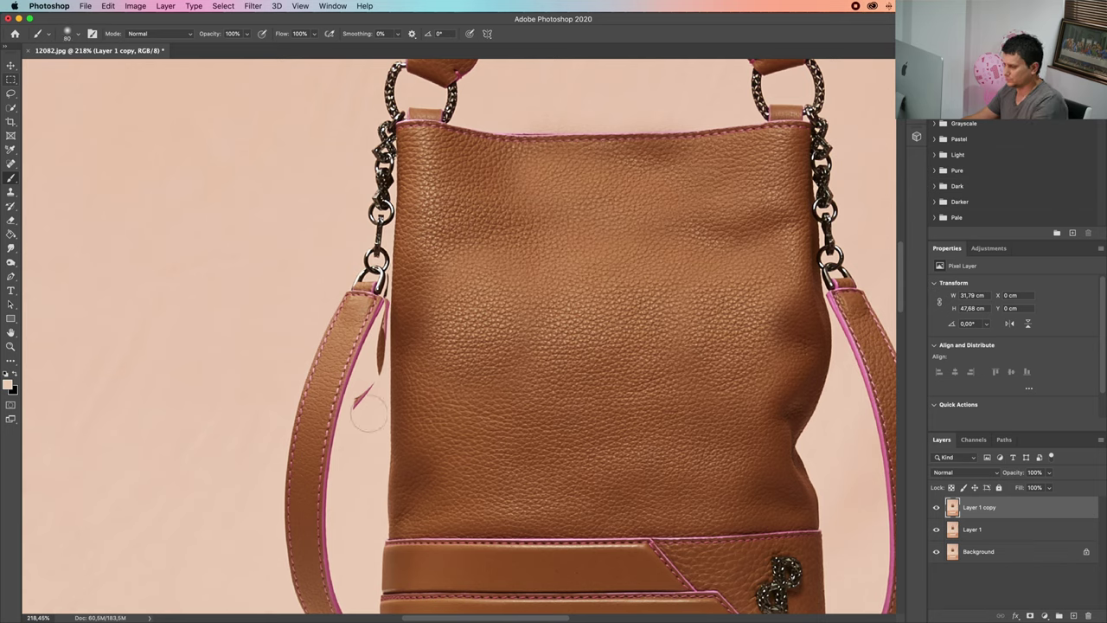
drag(360, 405, 373, 390)
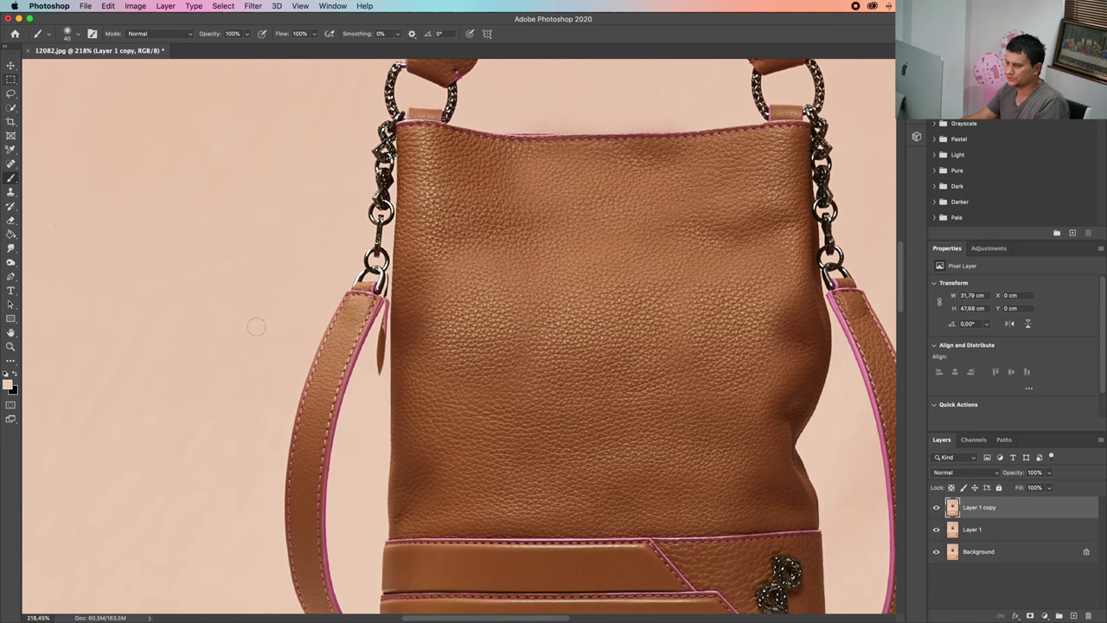
- Reduce the clone stamp brush to 25 px, sample the nearby backdrop, and try cloning it over the leftover strap sliver beside the bag
key(s)
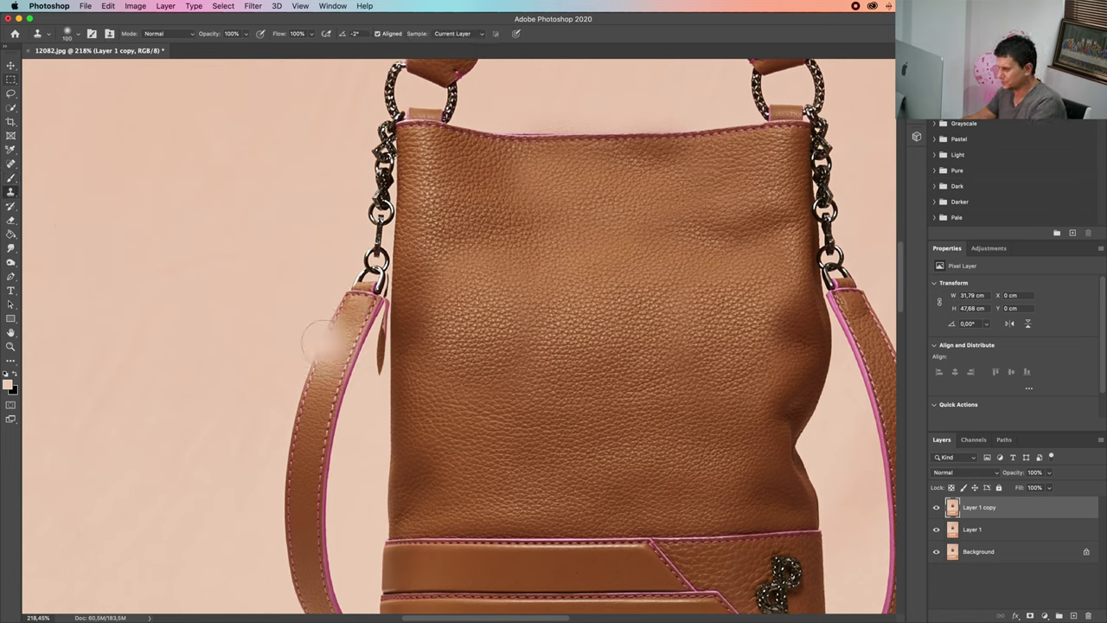
key(bracketleft)
key(bracketleft)
key(bracketleft)
key(bracketleft)
key(bracketleft)
key(bracketleft)
key(bracketleft)
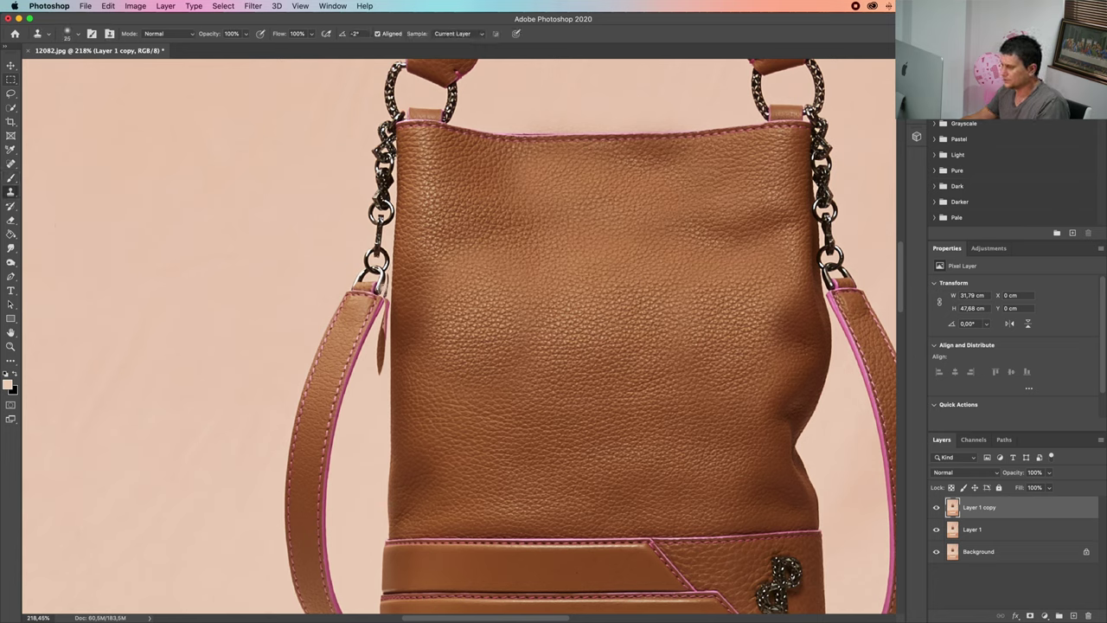
alt+click(369, 381)
drag(382, 348, 369, 377)
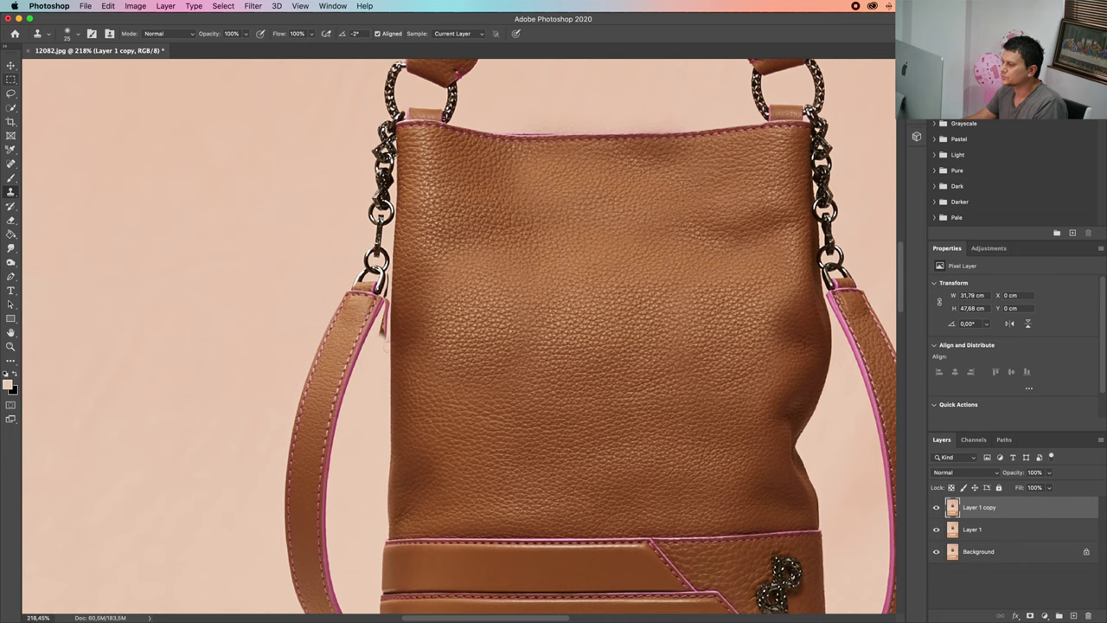
- Clone backdrop over the leftover sliver's lower tip and, with a 9 px brush, over the thin dark strip beside the strap's ring
scroll(417, 308, up, 3)
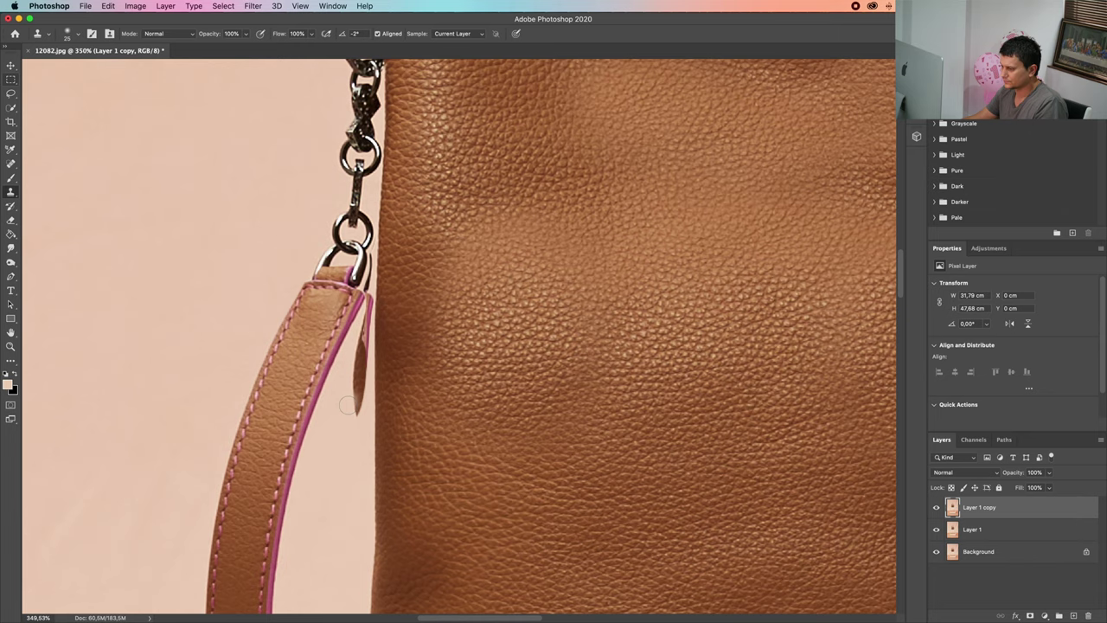
mouse_move(352, 388)
mouse_down()
mouse_move(353, 405)
mouse_move(357, 391)
mouse_up()
scroll(356, 391, down, 5)
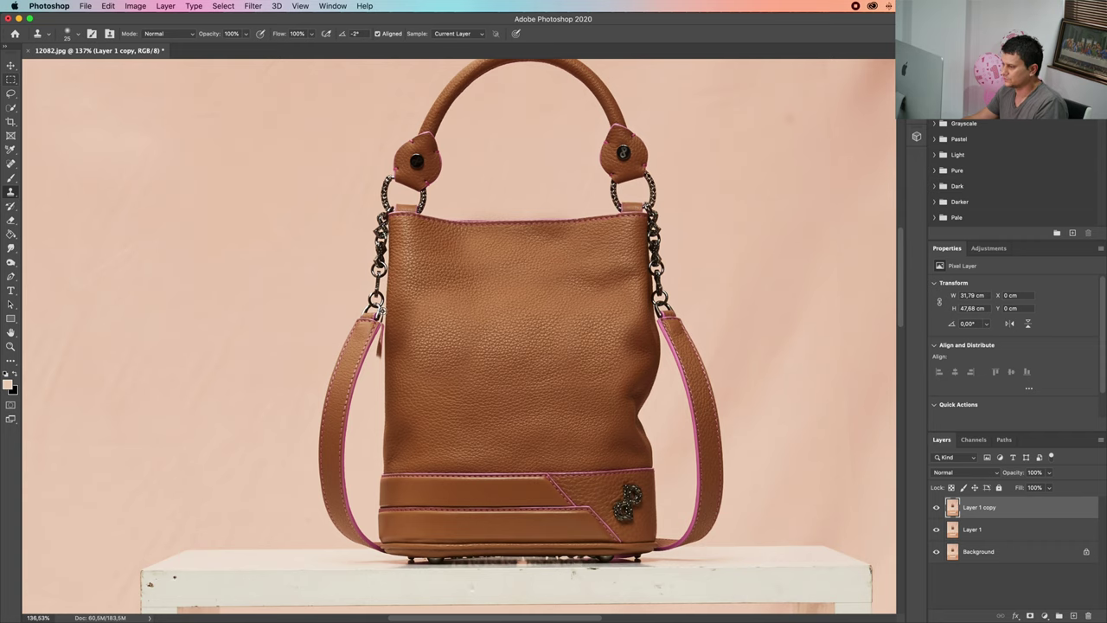
scroll(379, 352, up, 5)
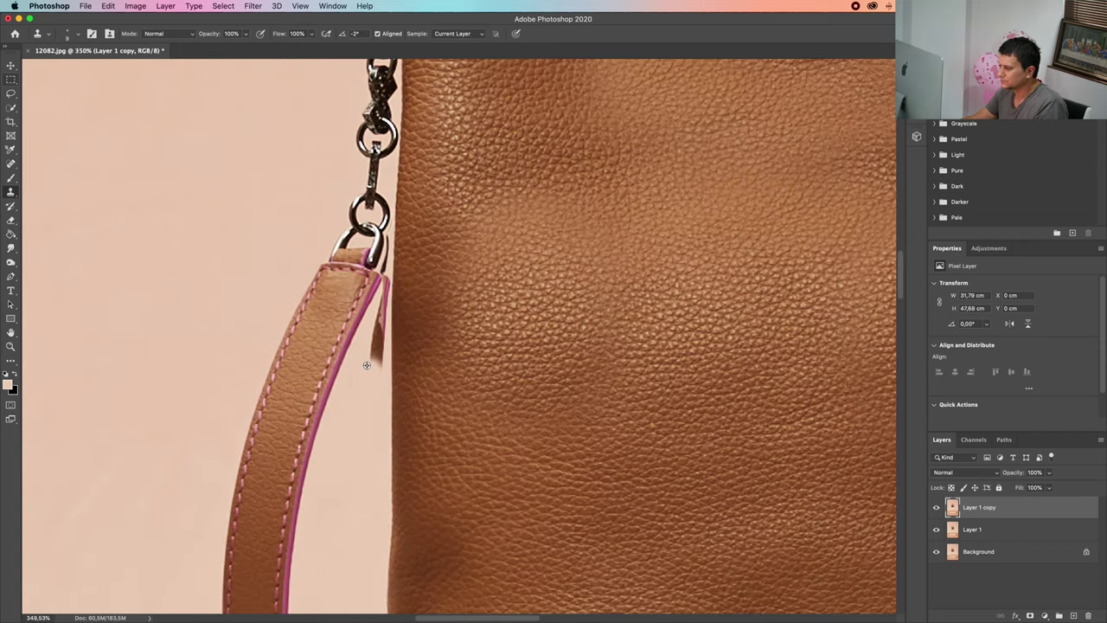
drag(389, 241, 386, 274)
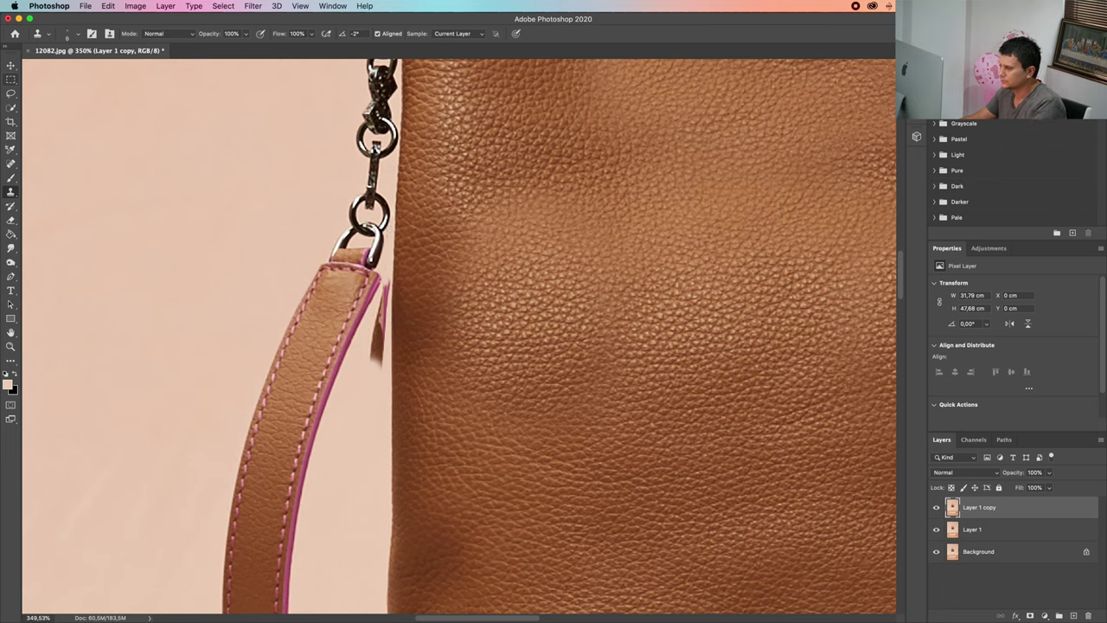
- Enlarge the clone brush and clone backdrop over the rest of the sliver between strap and bag, finishing with a 10 px brush
key(bracketright)
key(bracketright)
key(bracketright)
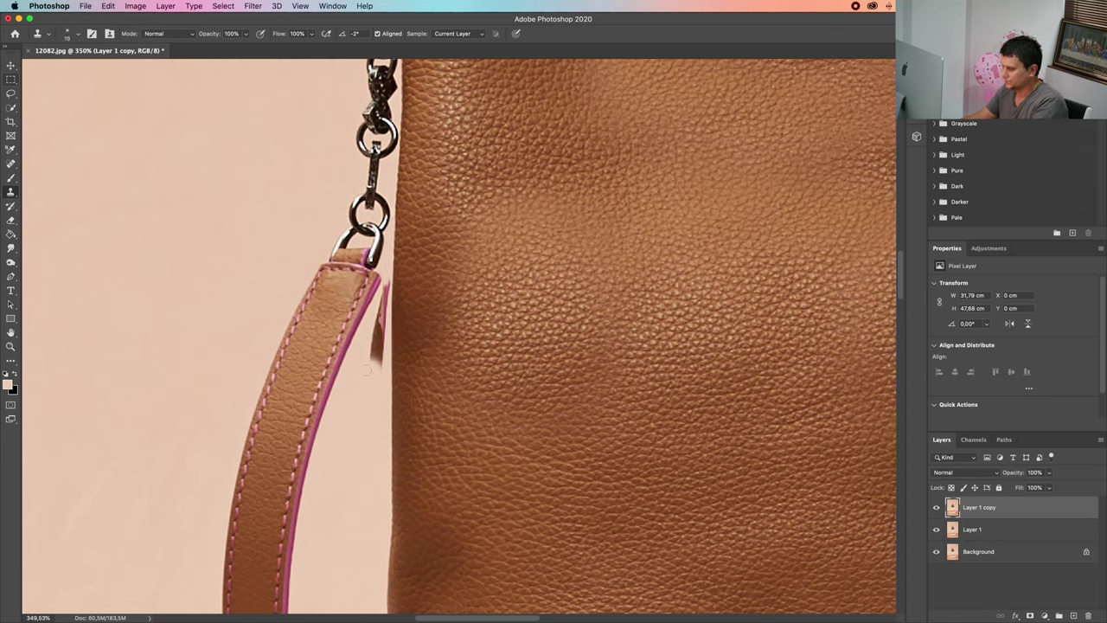
key(bracketright)
key(bracketright)
key(bracketright)
key(bracketright)
click(373, 334)
mouse_move(372, 352)
mouse_down()
mouse_move(381, 277)
mouse_move(383, 305)
mouse_move(381, 279)
mouse_move(381, 309)
mouse_up()
key(bracketleft)
key(bracketleft)
key(bracketleft)
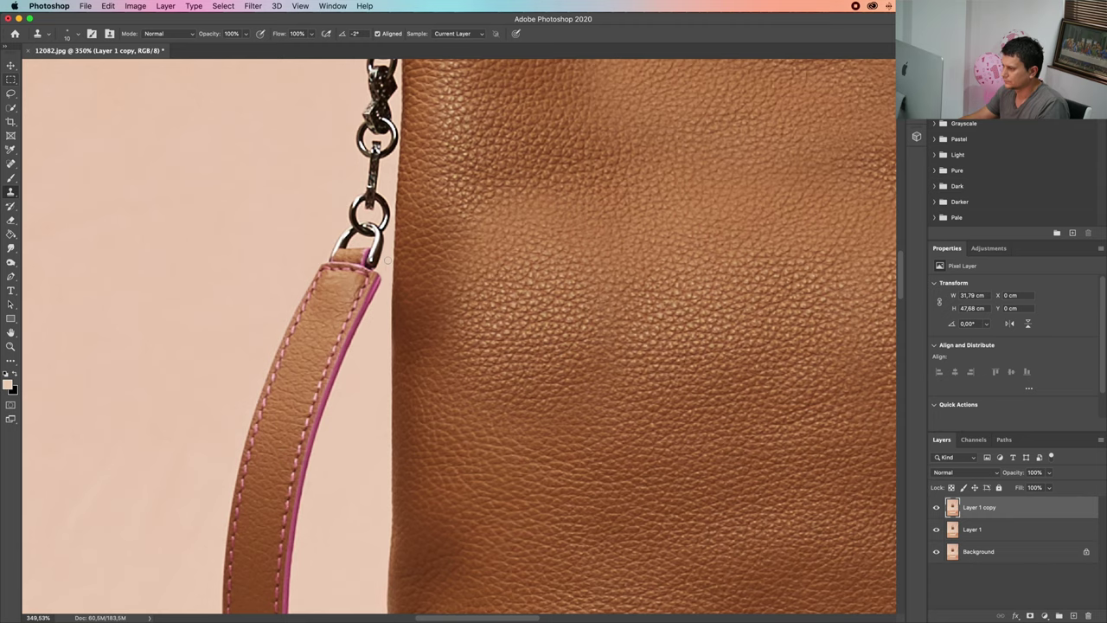
- Marquee-select a rectangle over the bag's straight left side, excluding the lower panel, and copy it onto a new layer
scroll(508, 277, down, 5)
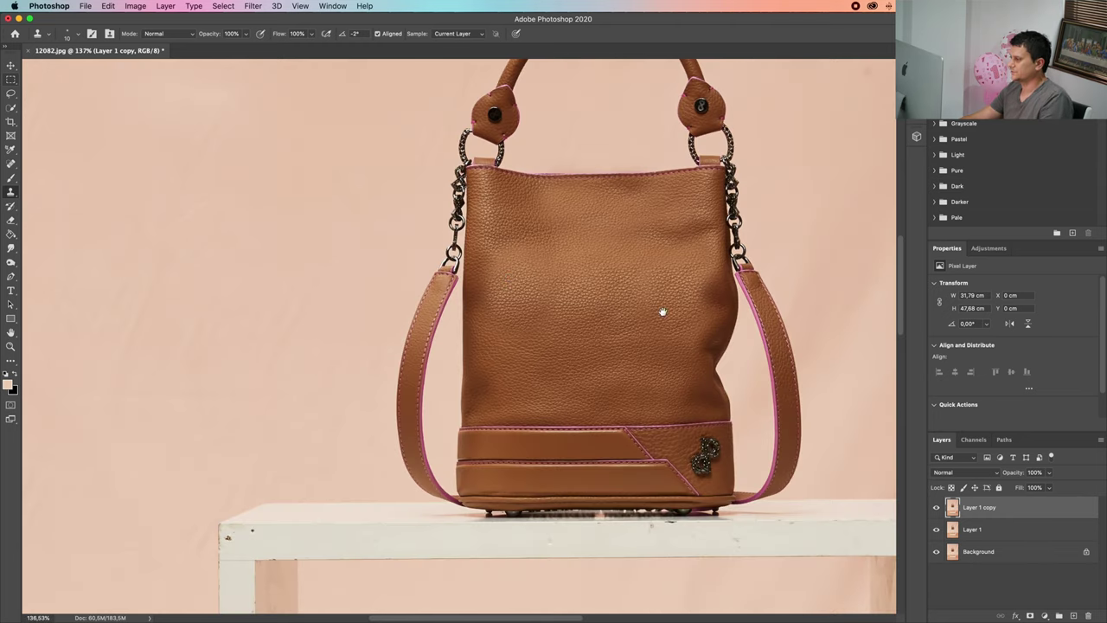
scroll(508, 277, down, 2)
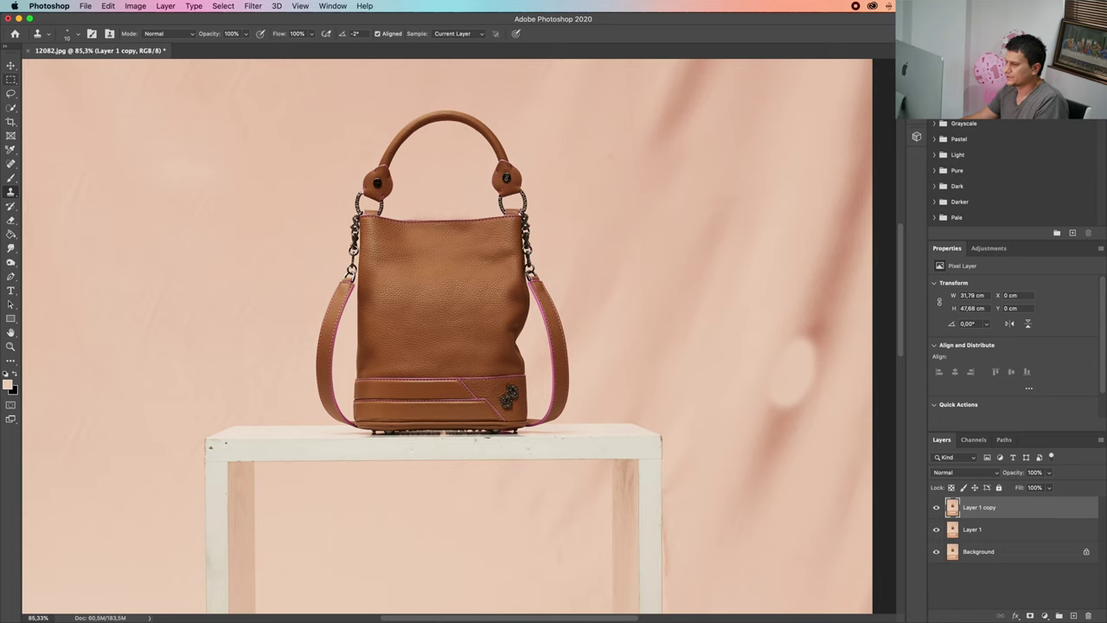
scroll(11, 79, down, 1)
click(11, 79)
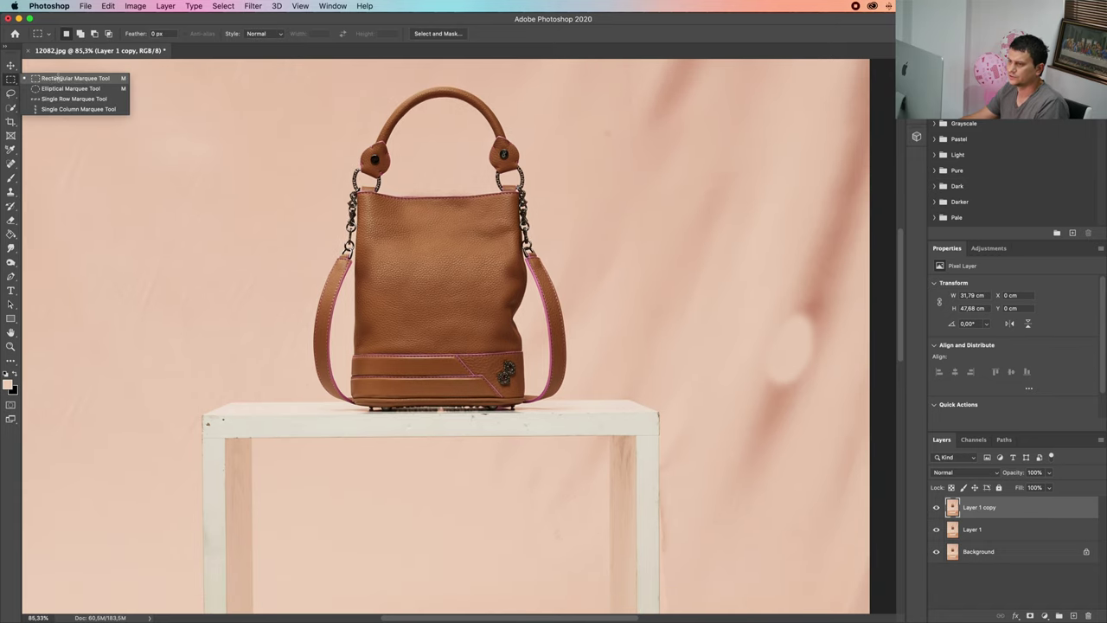
click(58, 78)
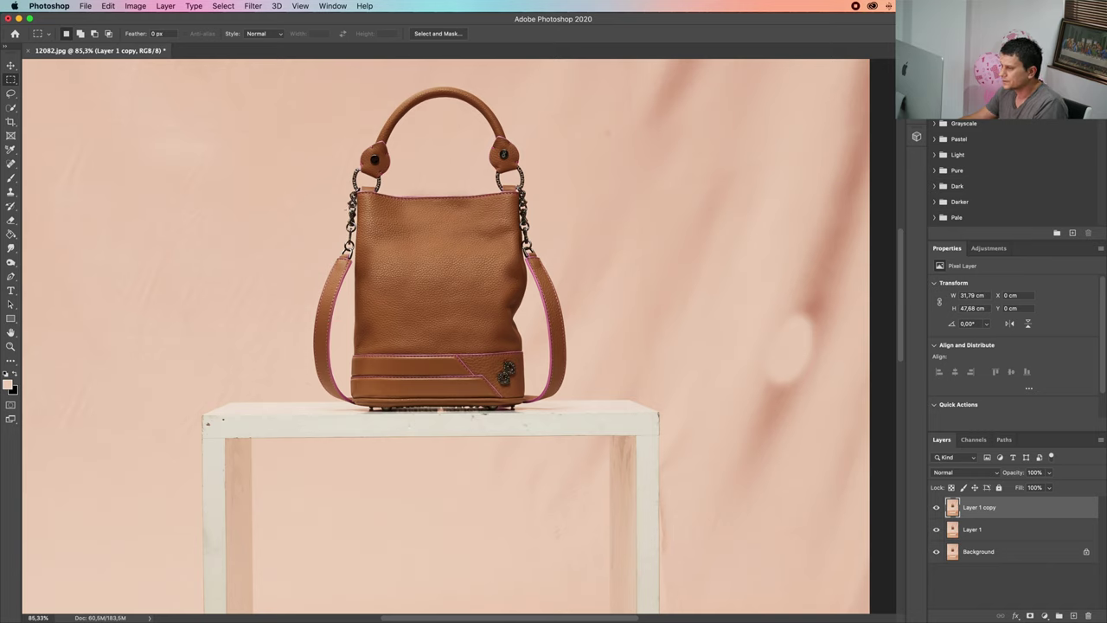
drag(346, 210, 411, 351)
right_click(404, 240)
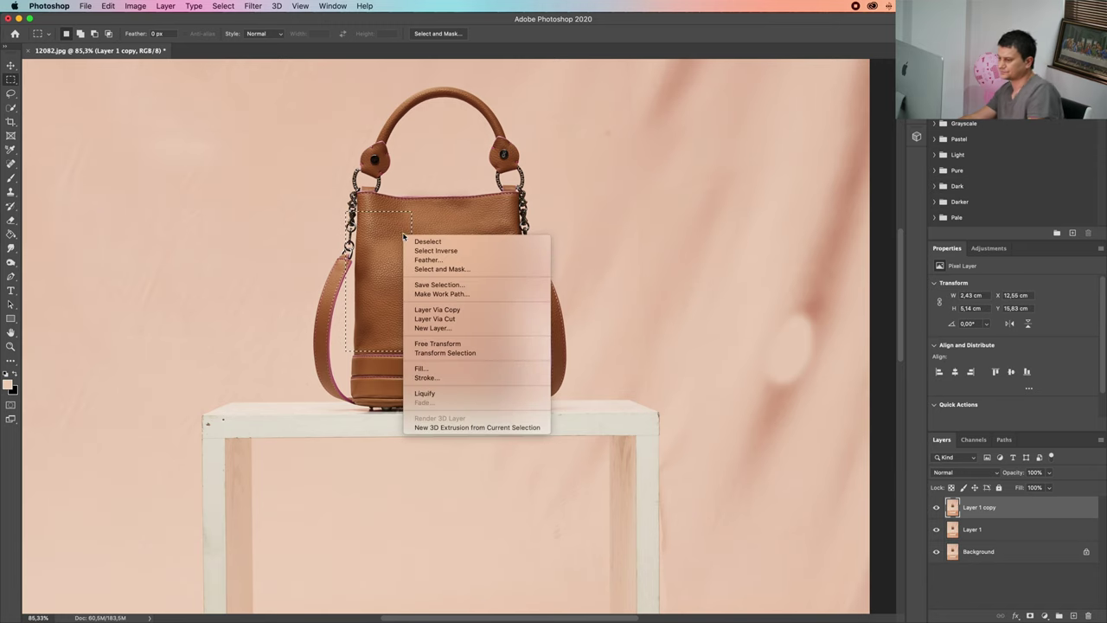
click(398, 228)
key(super+t)
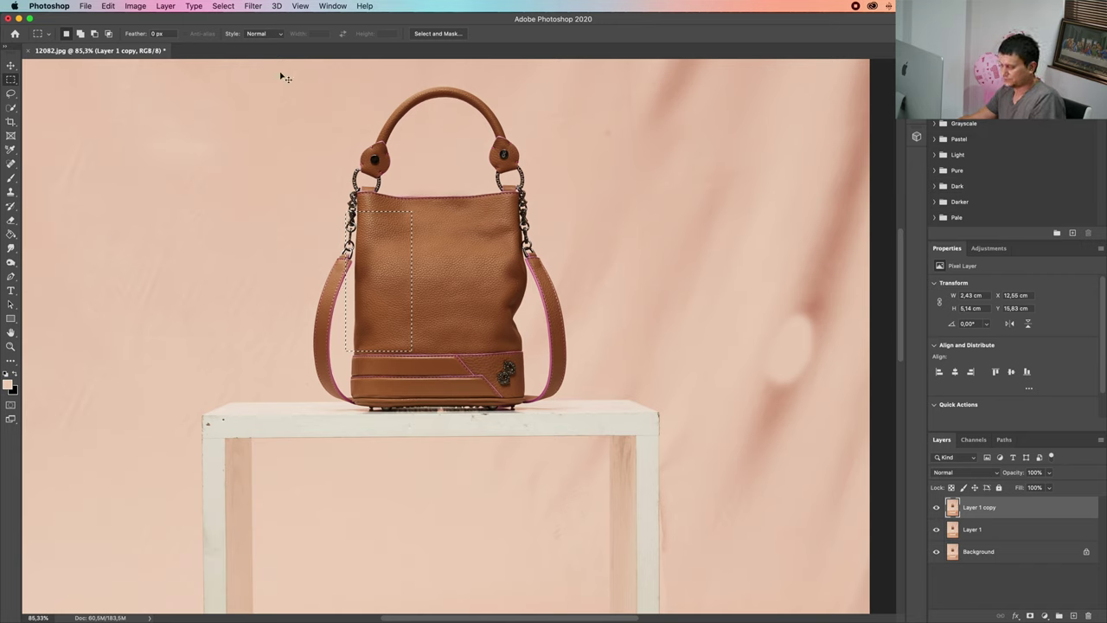
key(super+v)
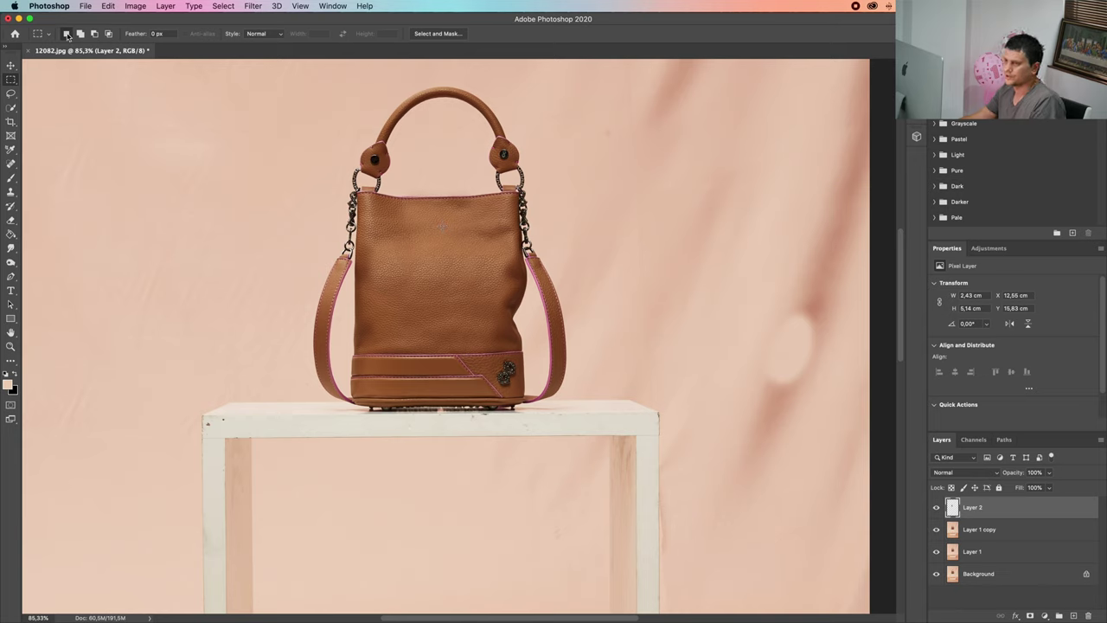
- Free-transform the copied strip, move it to the middle of the bag and flip it horizontally with a width of -100%
click(109, 6)
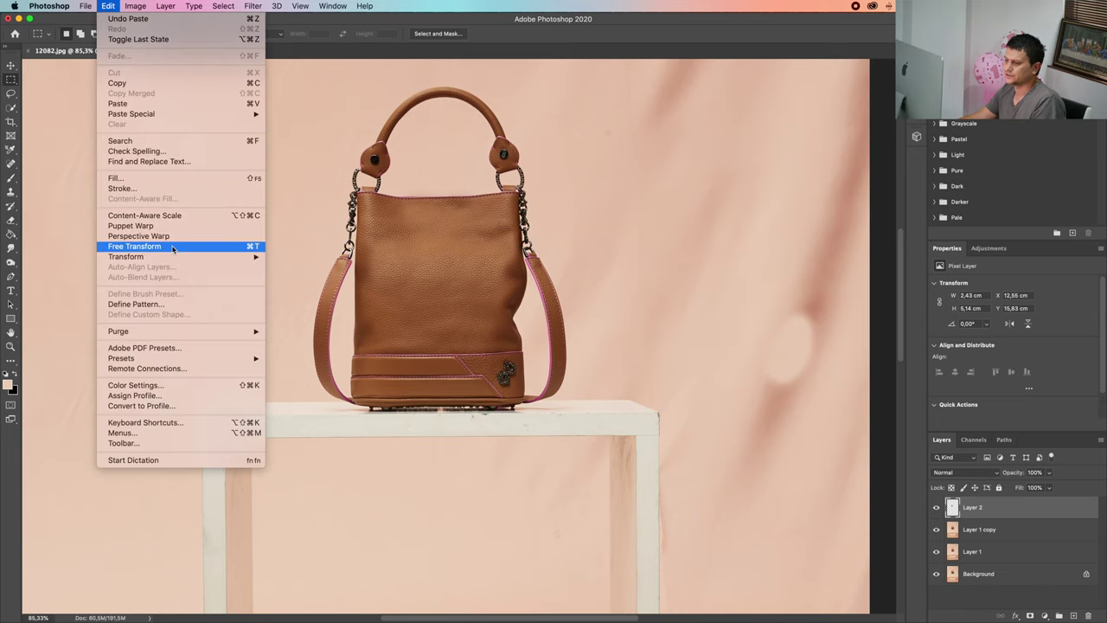
key(super+t)
drag(425, 246, 426, 220)
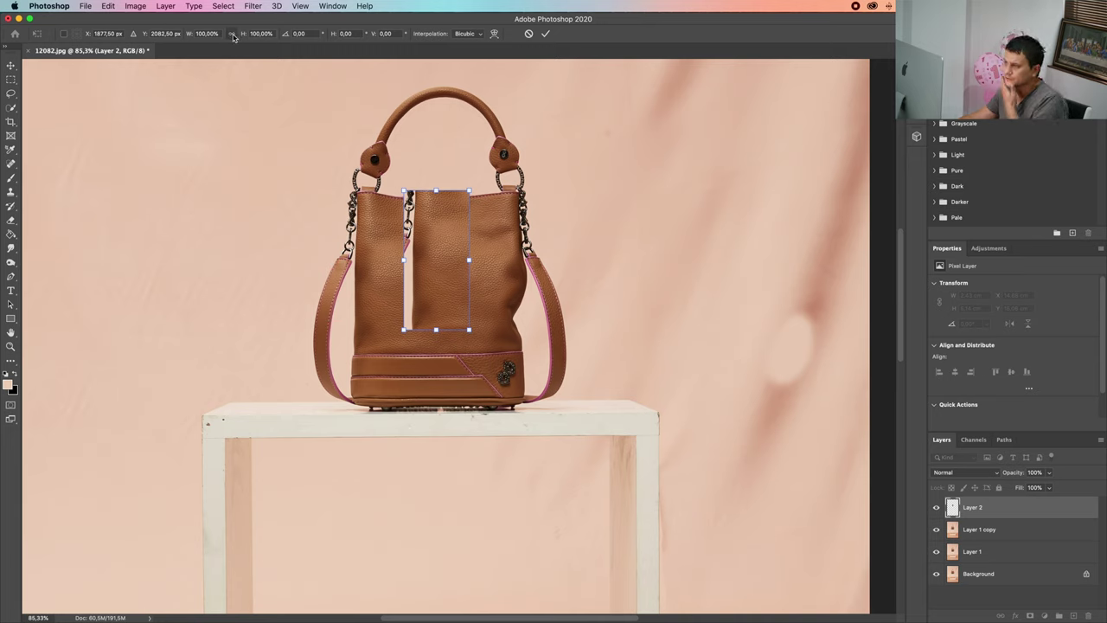
click(237, 34)
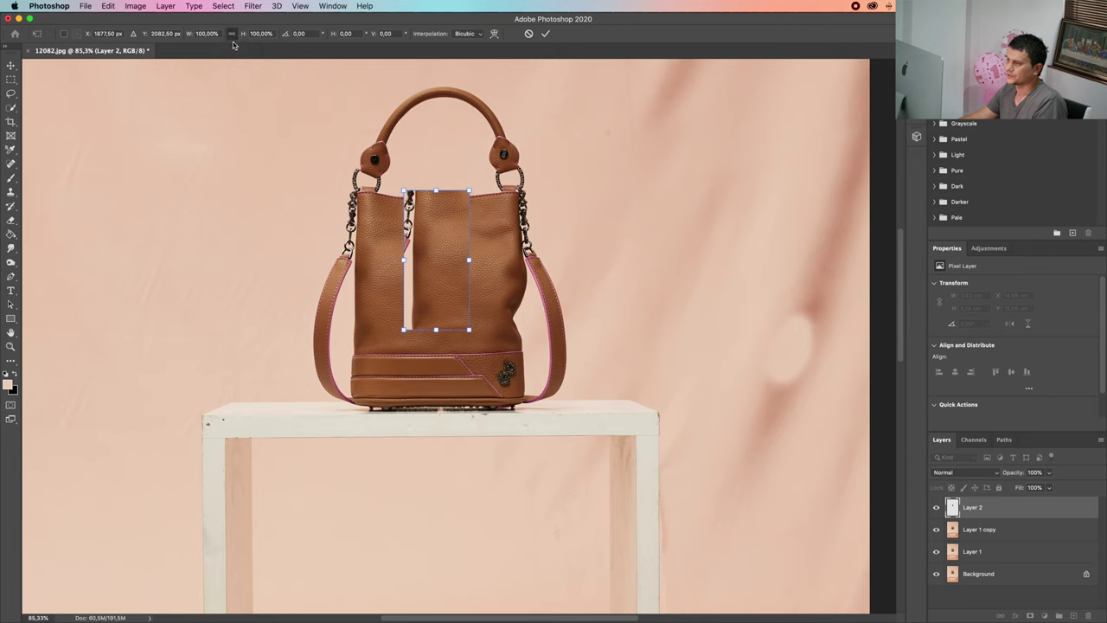
click(199, 34)
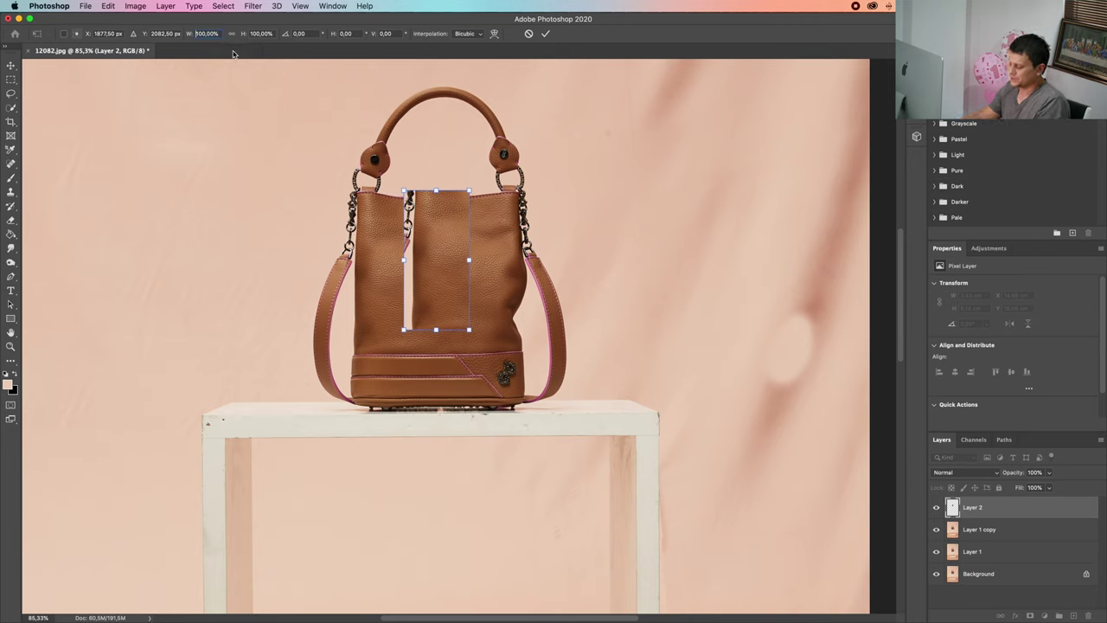
text(-)
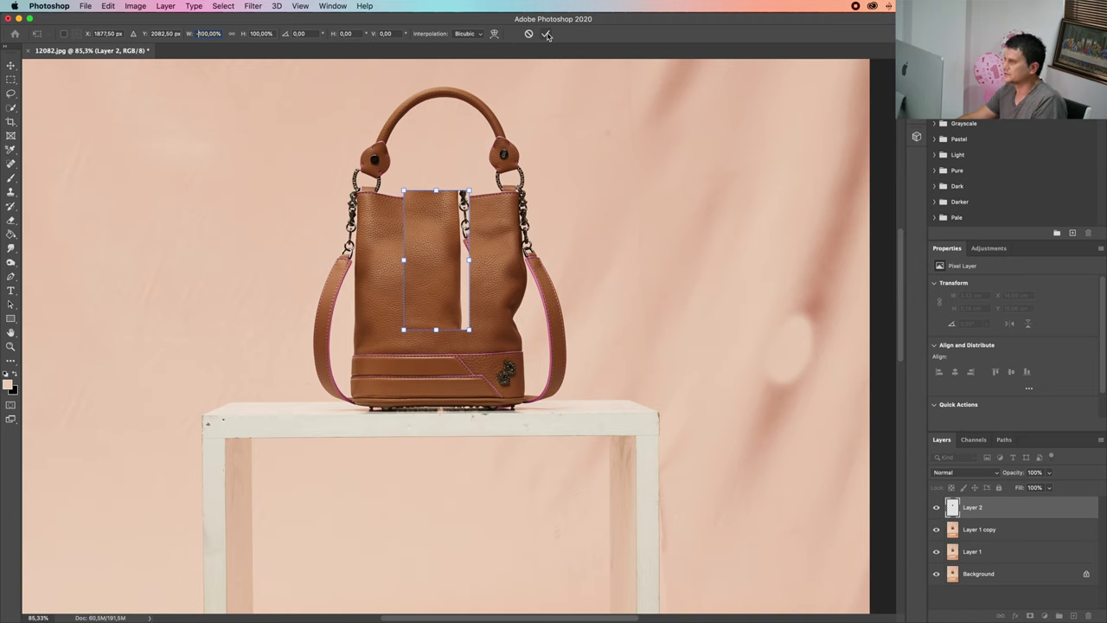
click(545, 33)
- Move the mirrored strip over the bag's dented right side so that its straight edge forms the bag's outline
key(v)
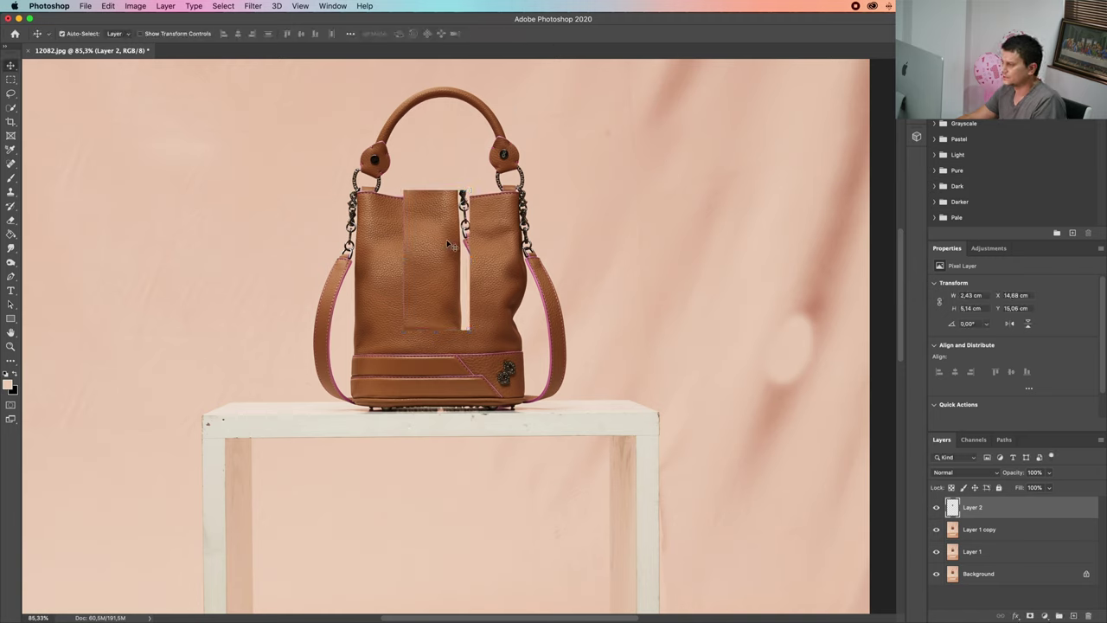
drag(451, 245, 505, 261)
scroll(547, 210, up, 5)
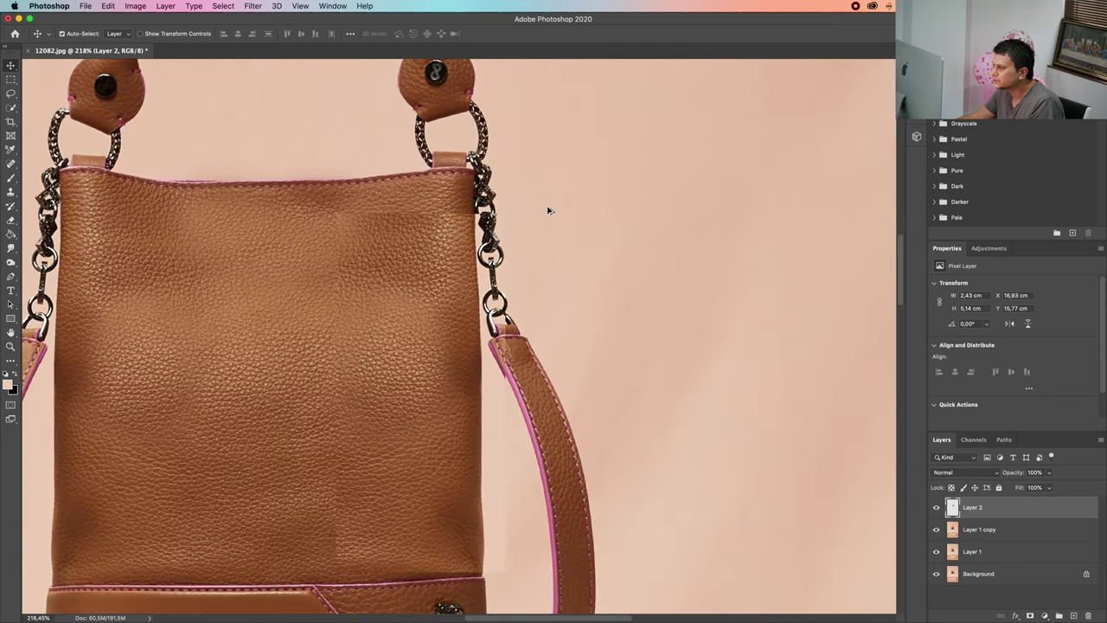
scroll(548, 210, down, 2)
scroll(507, 216, down, 2)
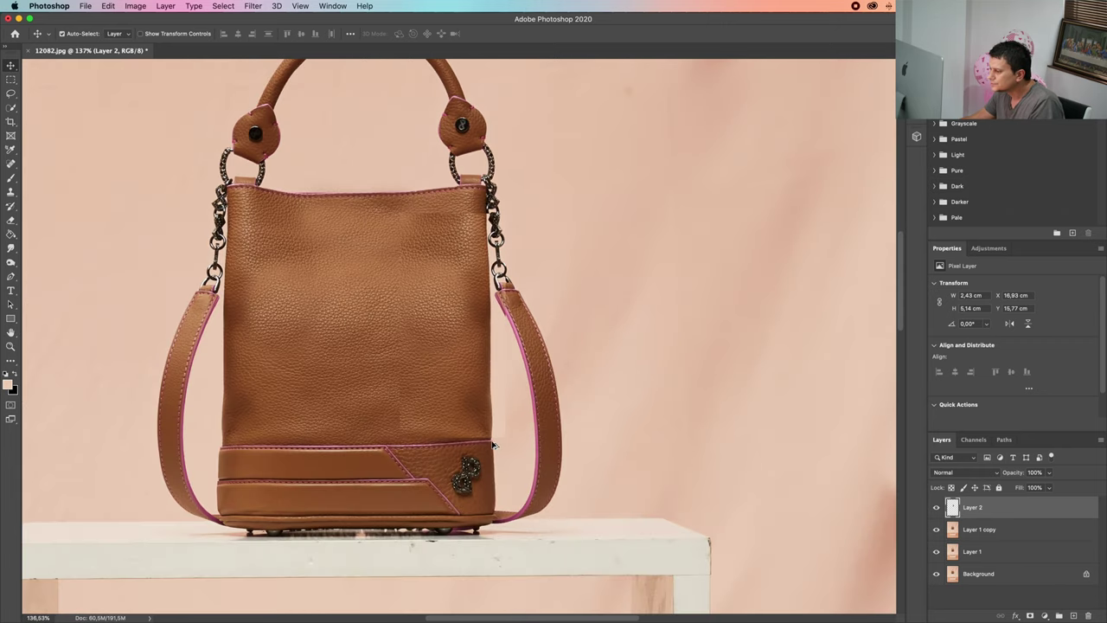
- Set the Eraser to 0% hardness and 175 px, and try erasing the patch's upper edge
click(11, 220)
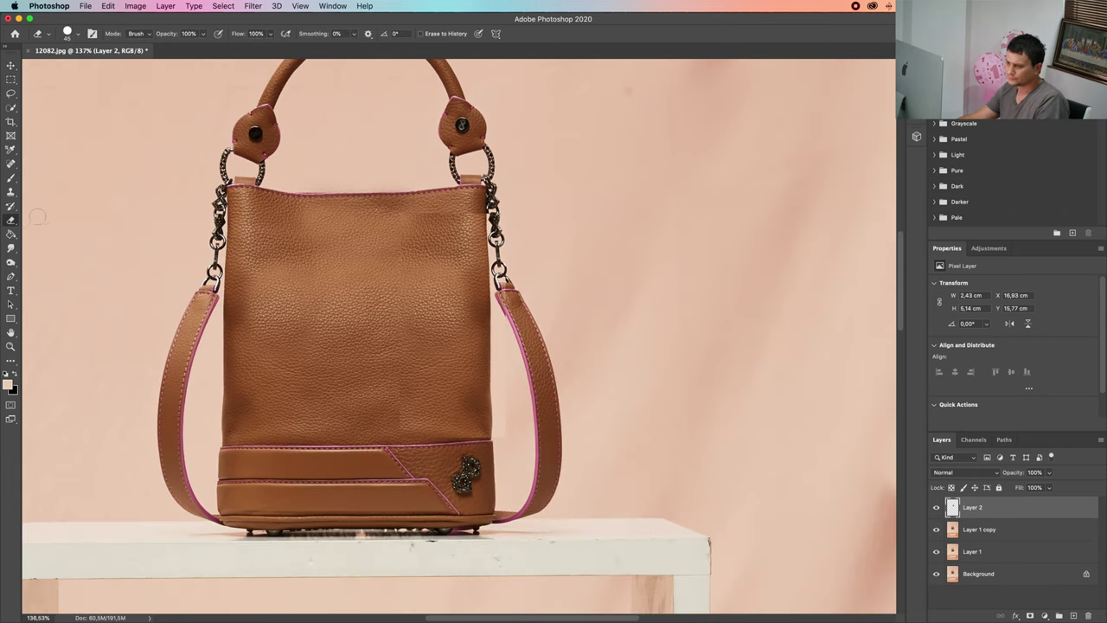
right_click(11, 222)
click(44, 221)
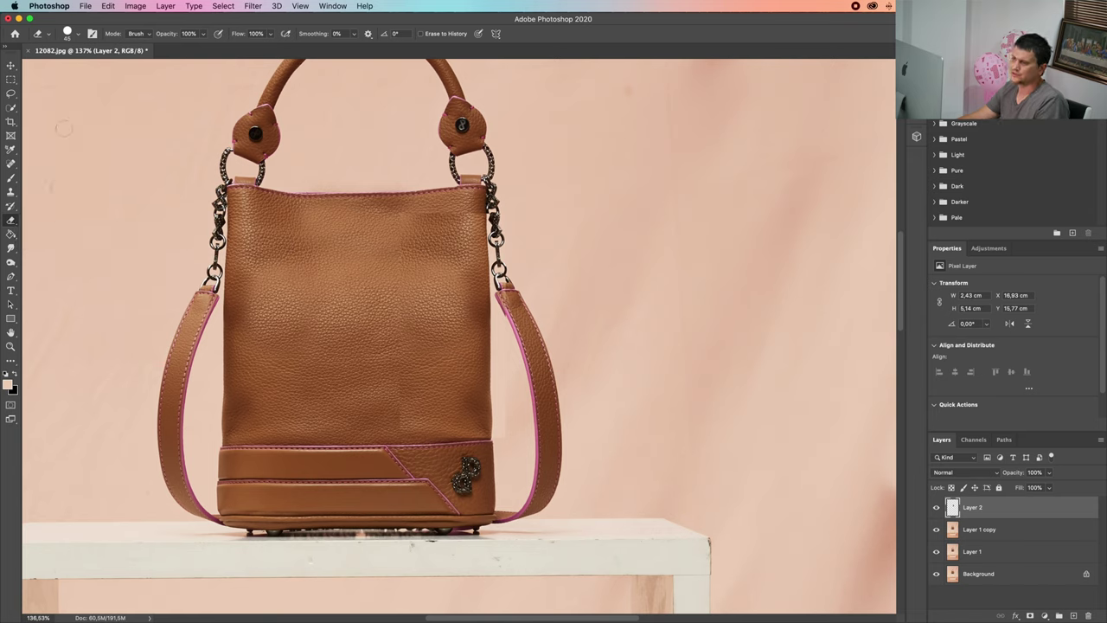
click(68, 34)
drag(128, 93, 60, 92)
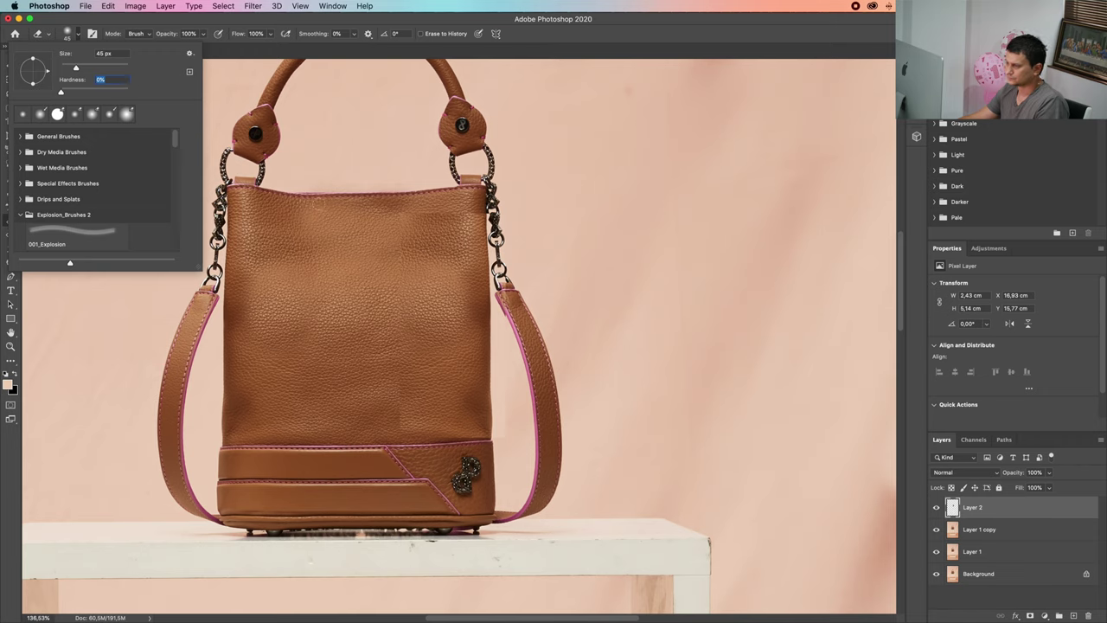
click(346, 180)
key(bracketright)
key(bracketright)
key(bracketright)
key(bracketright)
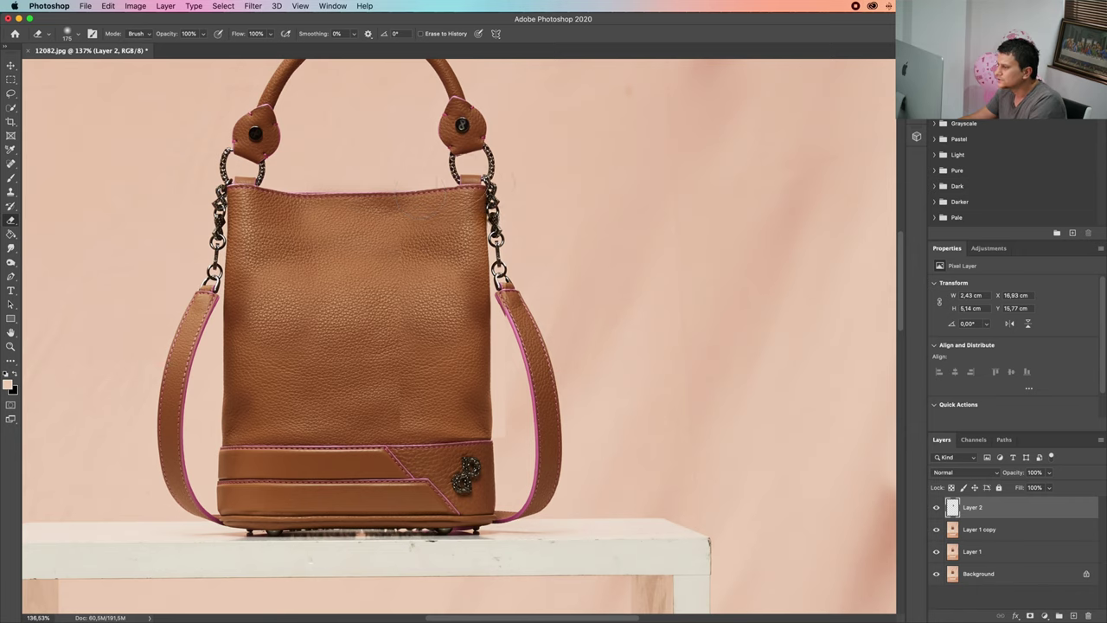
- Undo the last erase and blend the patch's edges into the leather with a soft Eraser at 200 to 250 px
key(super+z)
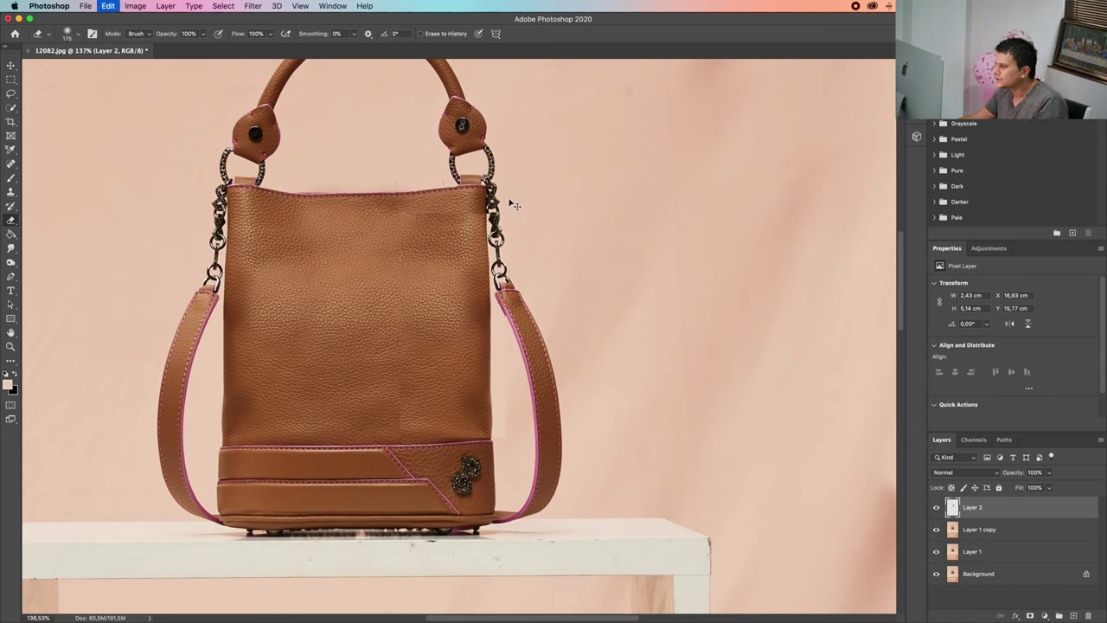
key(bracketleft)
key(bracketleft)
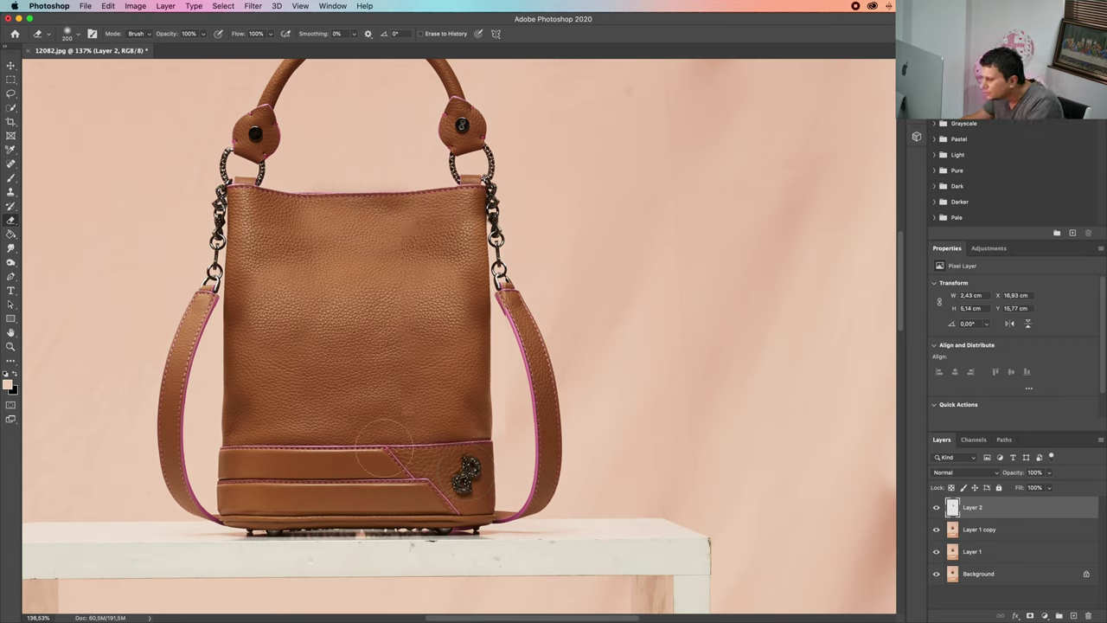
key(bracketright)
key(bracketleft)
key(bracketleft)
key(bracketleft)
key(bracketleft)
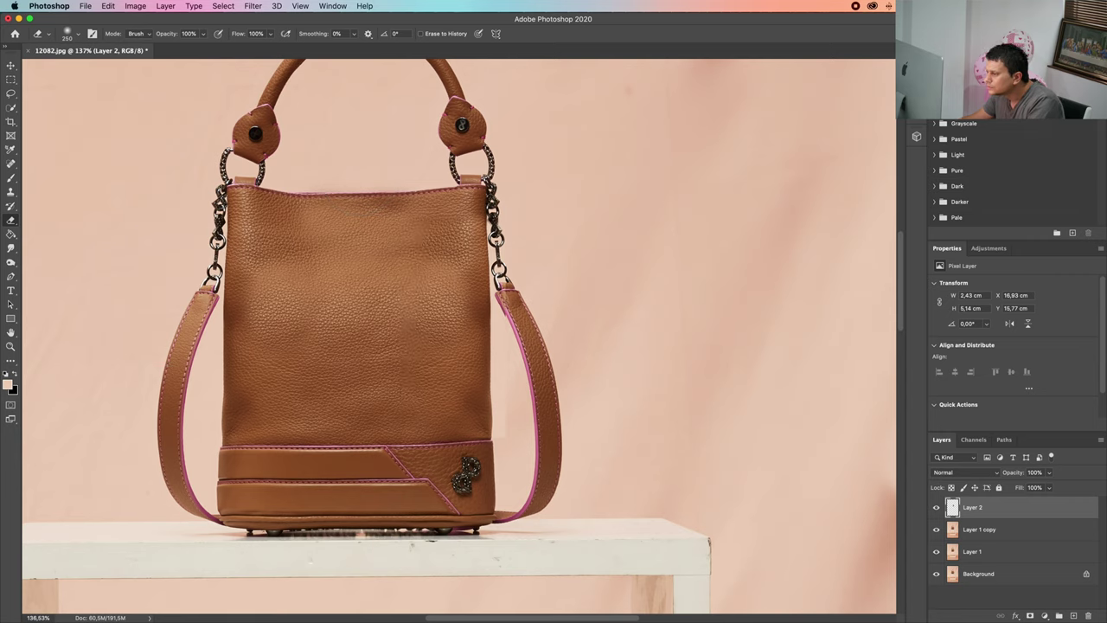
key(bracketleft)
key(bracketleft)
key(bracketleft)
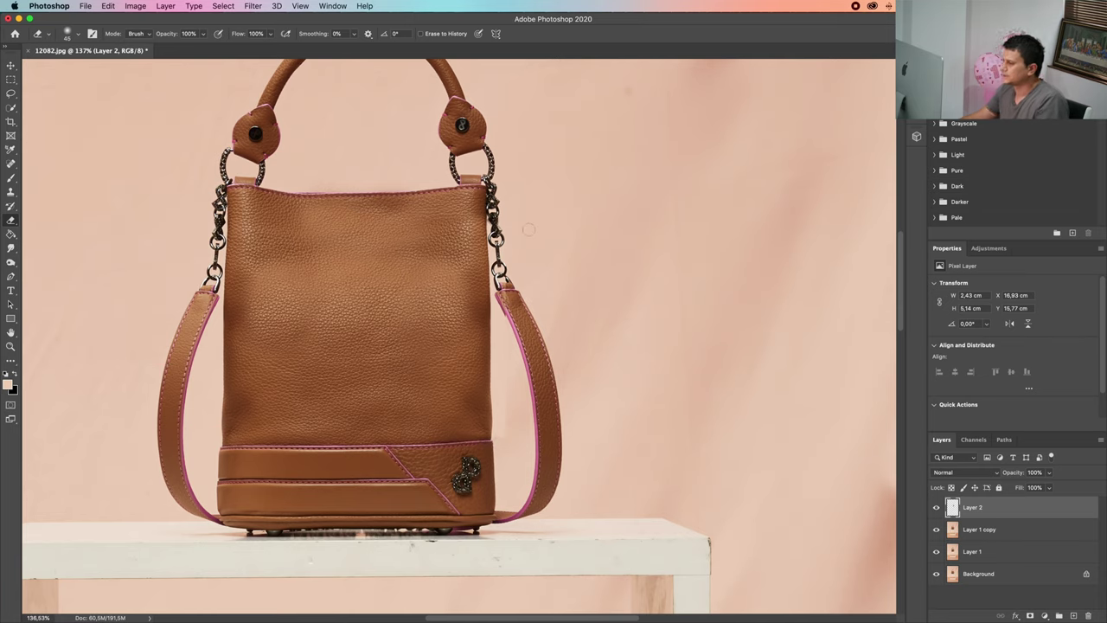
- With a hard Eraser at 35 px, enlarged to 80 px, erase the patch where it covers the right chain and strap top
scroll(515, 241, up, 3)
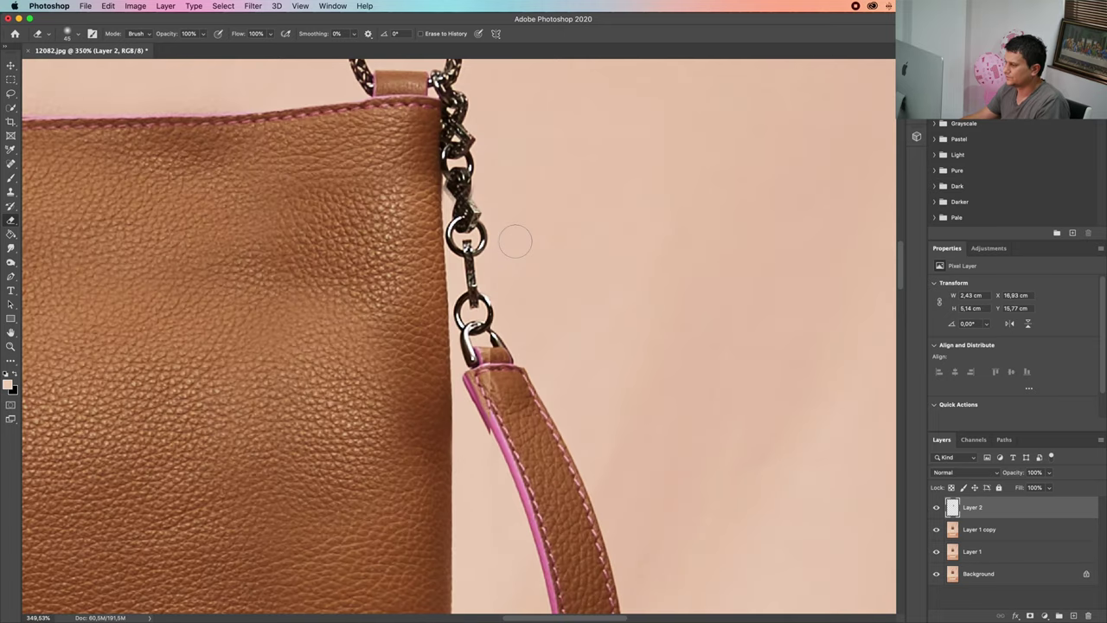
click(77, 33)
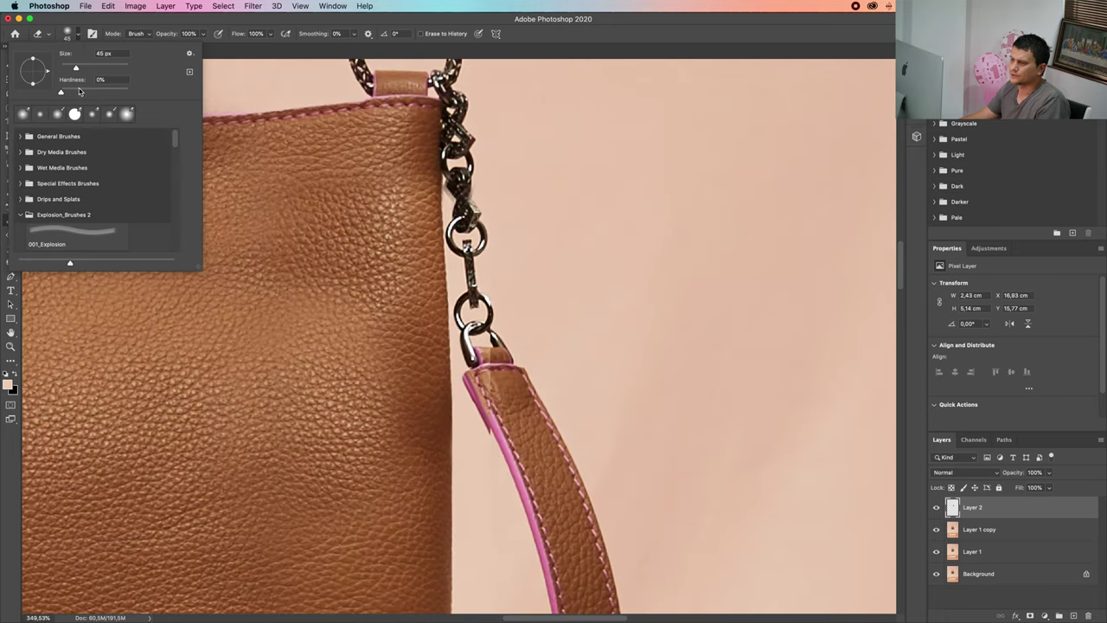
drag(80, 91, 180, 94)
click(480, 221)
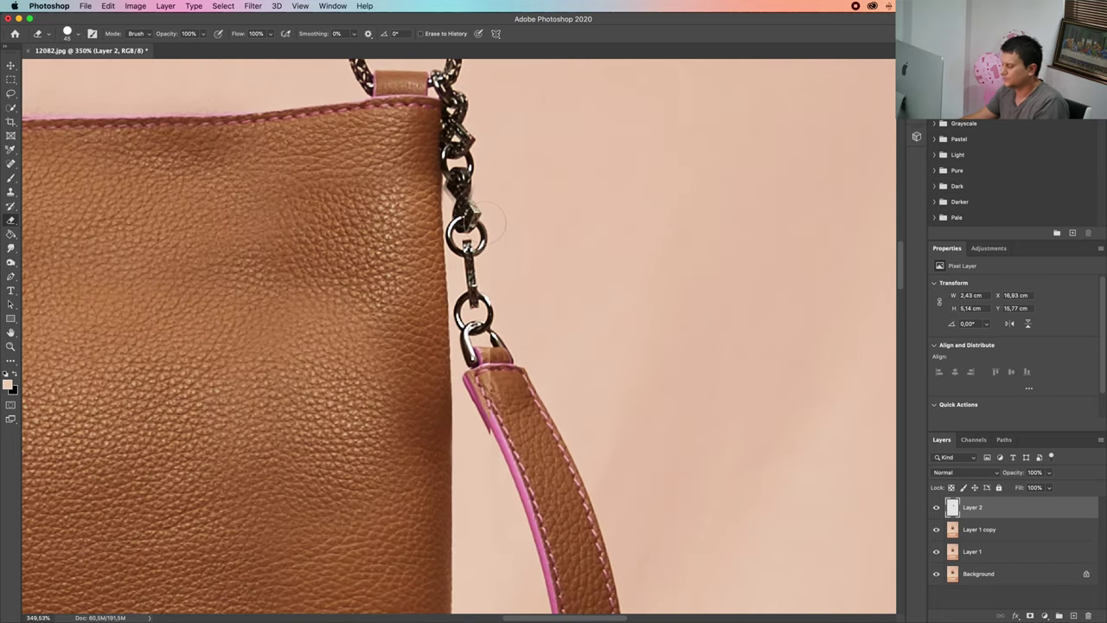
key(bracketleft)
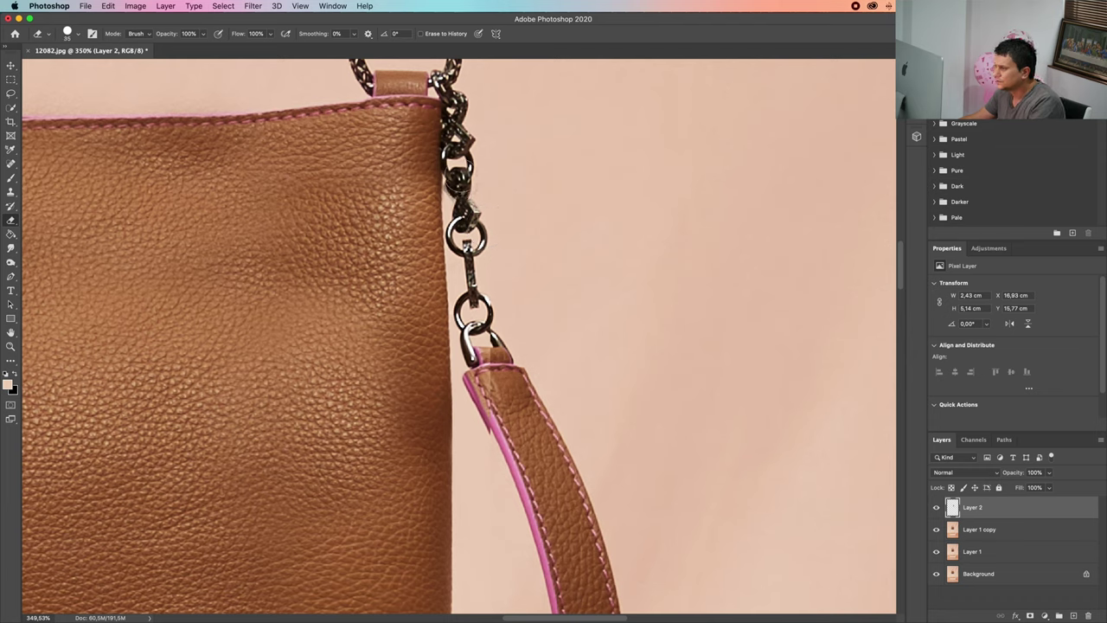
mouse_move(458, 176)
mouse_down()
mouse_move(467, 206)
mouse_move(452, 196)
mouse_move(462, 206)
mouse_move(459, 182)
mouse_move(467, 235)
mouse_move(459, 216)
mouse_move(490, 265)
mouse_move(480, 260)
mouse_move(475, 284)
mouse_move(486, 262)
mouse_move(470, 260)
mouse_move(472, 285)
mouse_move(487, 260)
mouse_move(473, 281)
mouse_move(483, 277)
mouse_move(480, 259)
mouse_move(469, 417)
mouse_up()
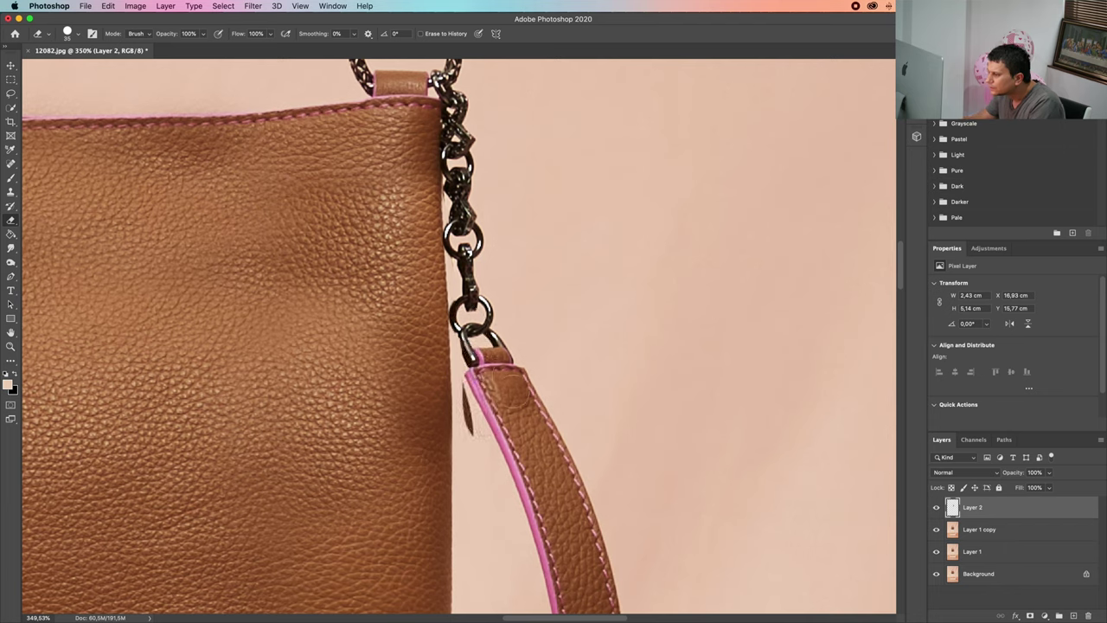
scroll(558, 374, down, 2)
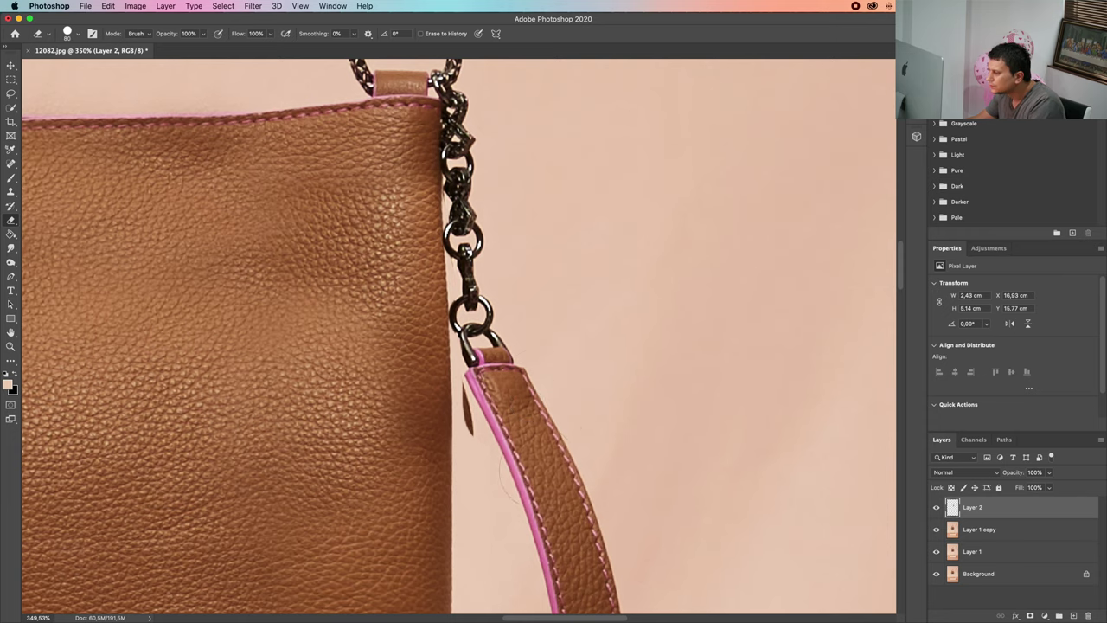
scroll(549, 366, down, 2)
scroll(549, 375, down, 1)
scroll(553, 372, up, 3)
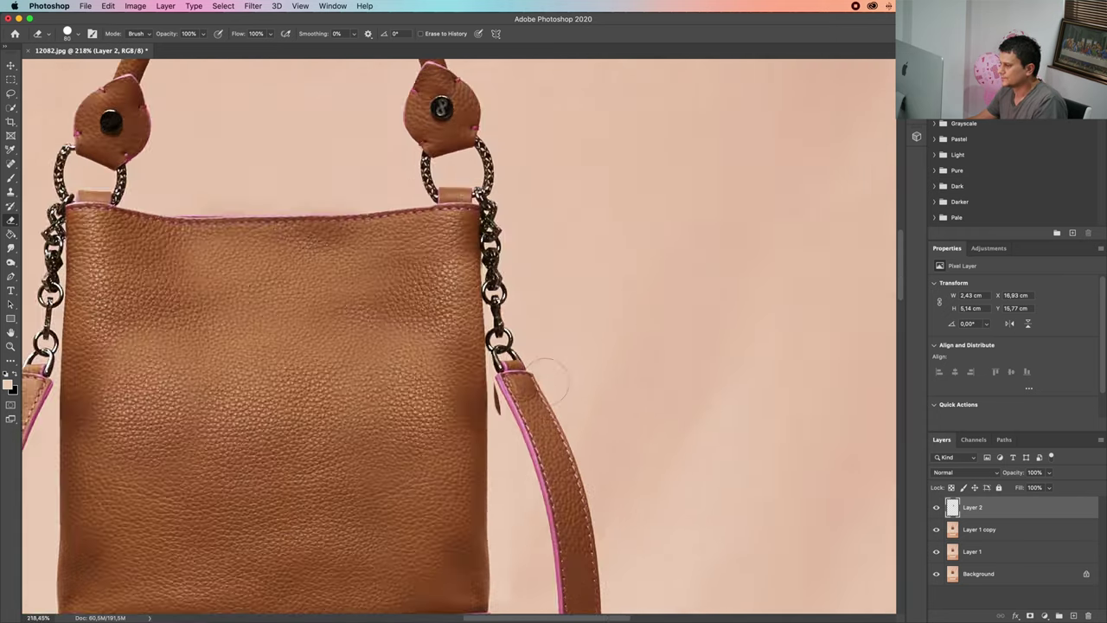
drag(576, 530, 582, 299)
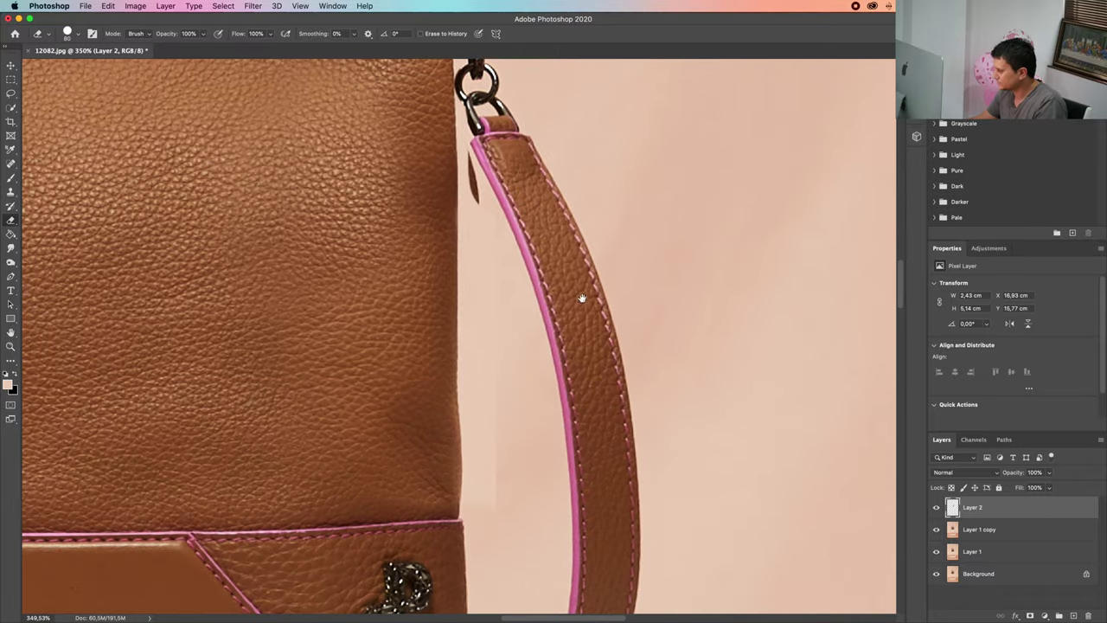
scroll(604, 176, up, 5)
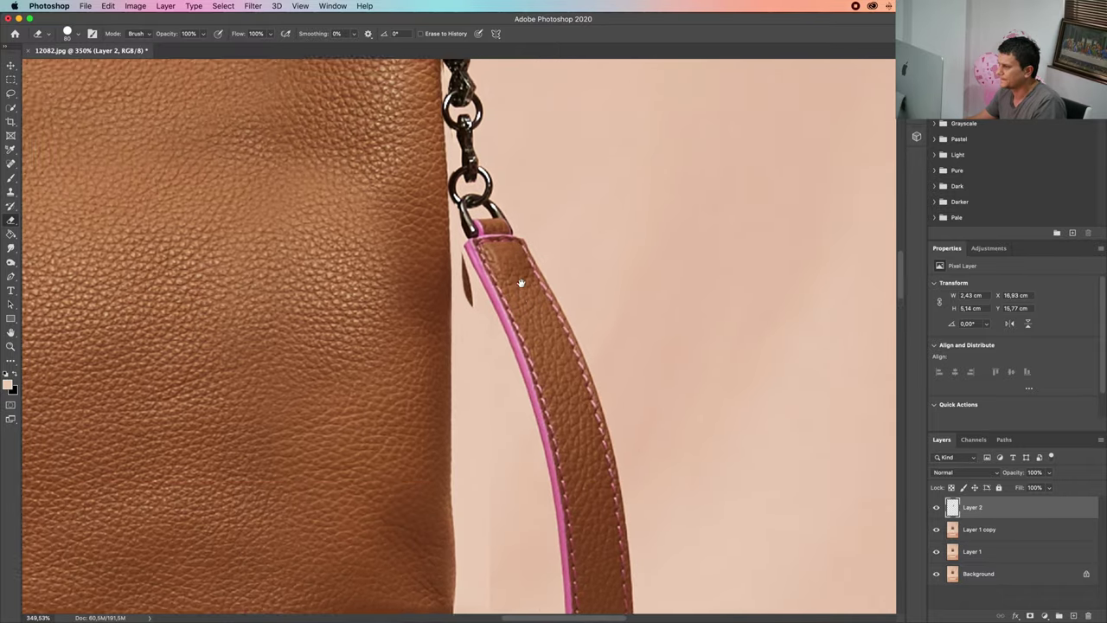
- Select all layers from Layer 2 down to Background and duplicate them
key(s)
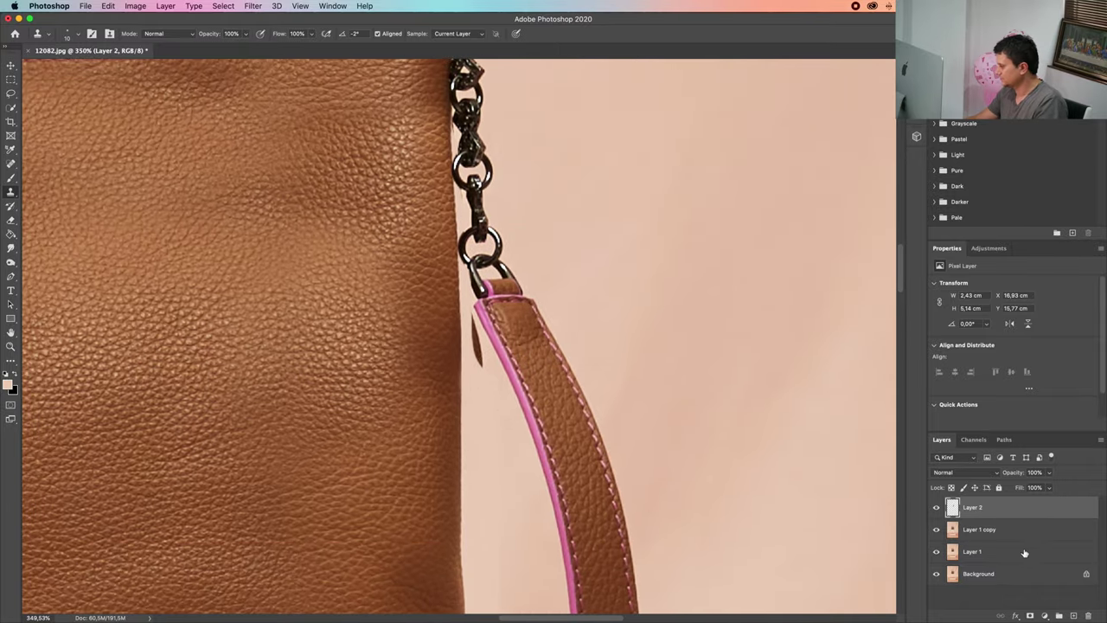
shift+click(1019, 574)
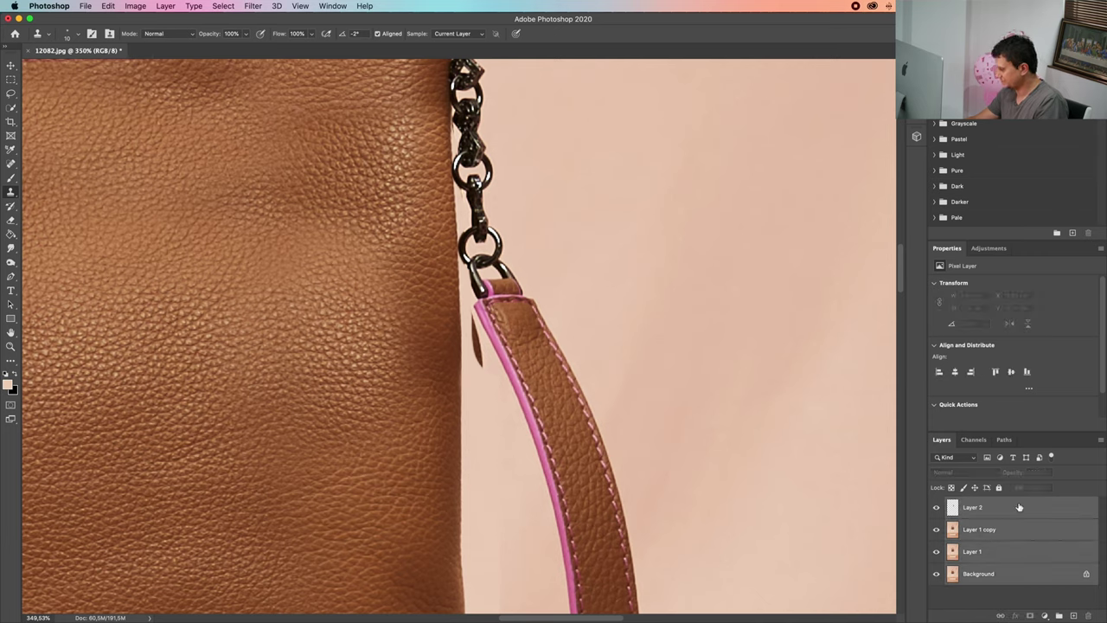
right_click(1019, 505)
key(Escape)
key(super+j)
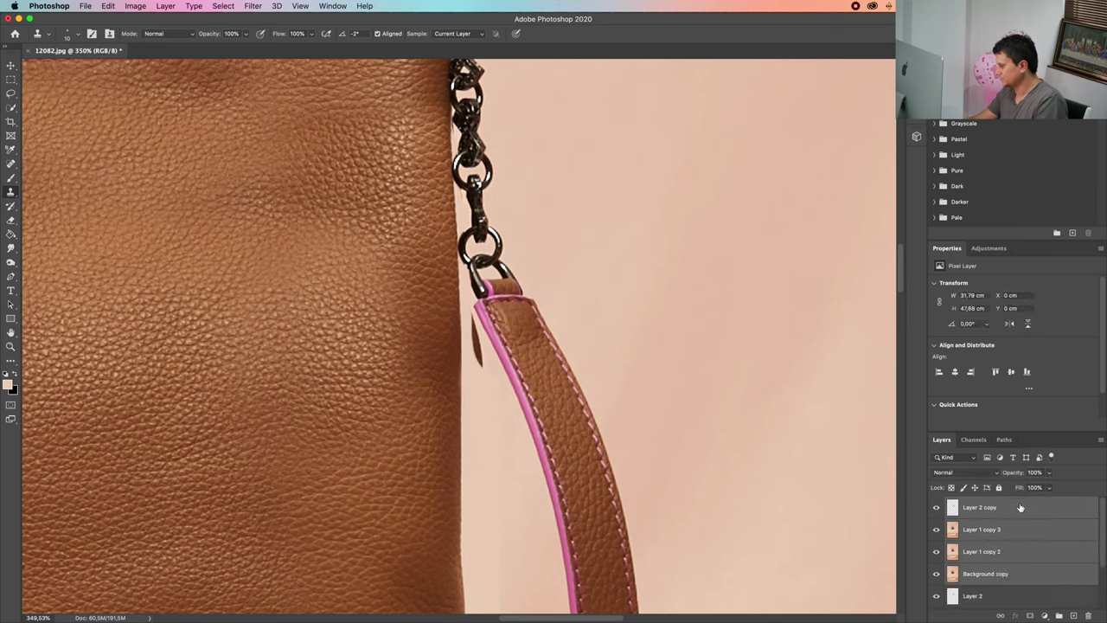
- Merge the duplicated layers into a single layer above Layer 2
right_click(1021, 508)
scroll(1057, 546, down, 3)
scroll(1056, 546, up, 3)
right_click(1055, 546)
key(super+j)
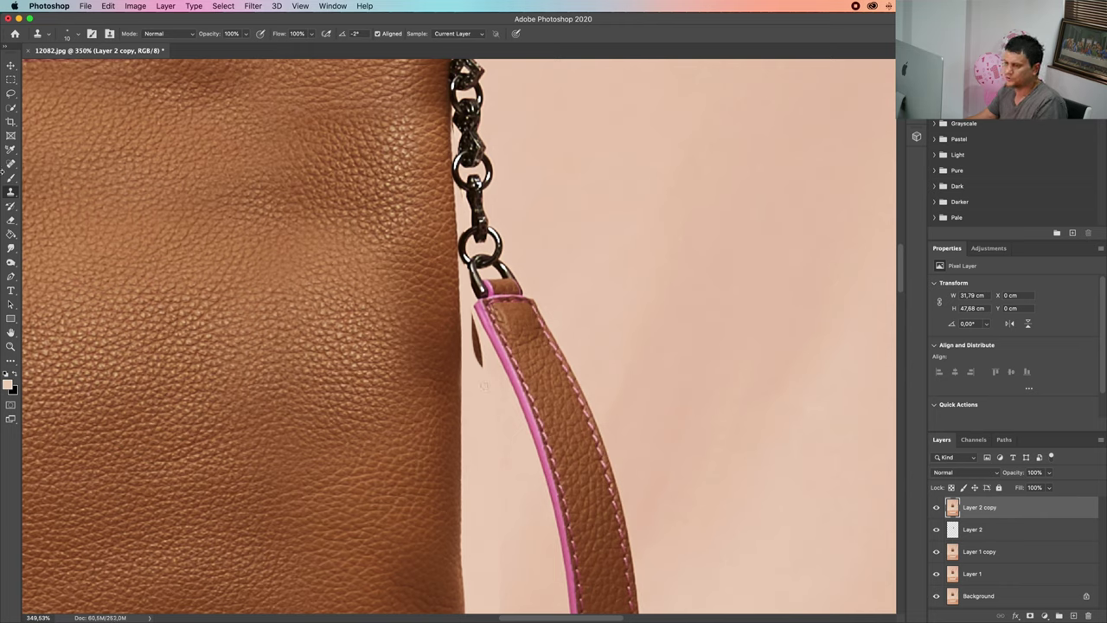
- With the Clone Stamp, cover the dark remnant beside the right strap top and clean the gap between bag and chain
right_click(7, 194)
click(53, 191)
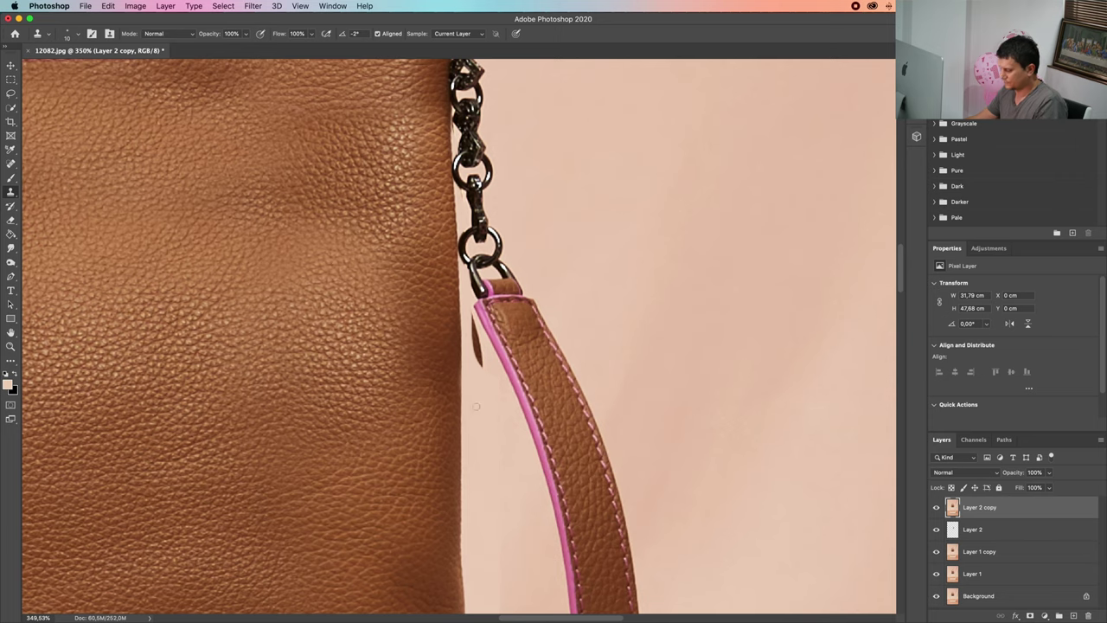
key(])
mouse_move(480, 362)
mouse_down()
mouse_move(474, 311)
mouse_move(474, 338)
mouse_up()
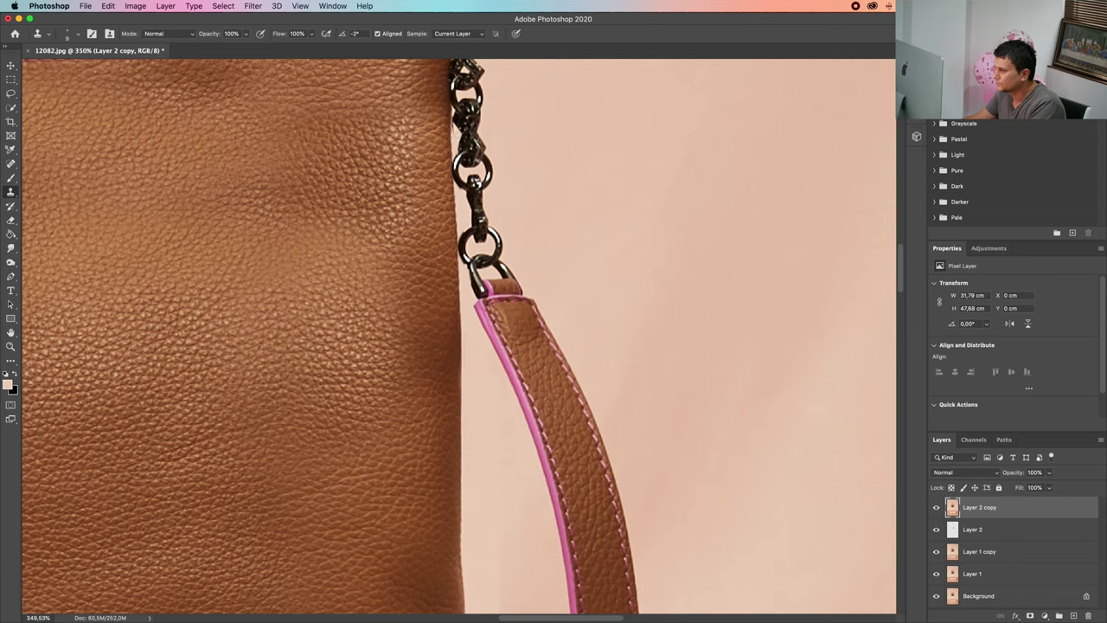
scroll(457, 131, up, 5)
drag(459, 132, 481, 251)
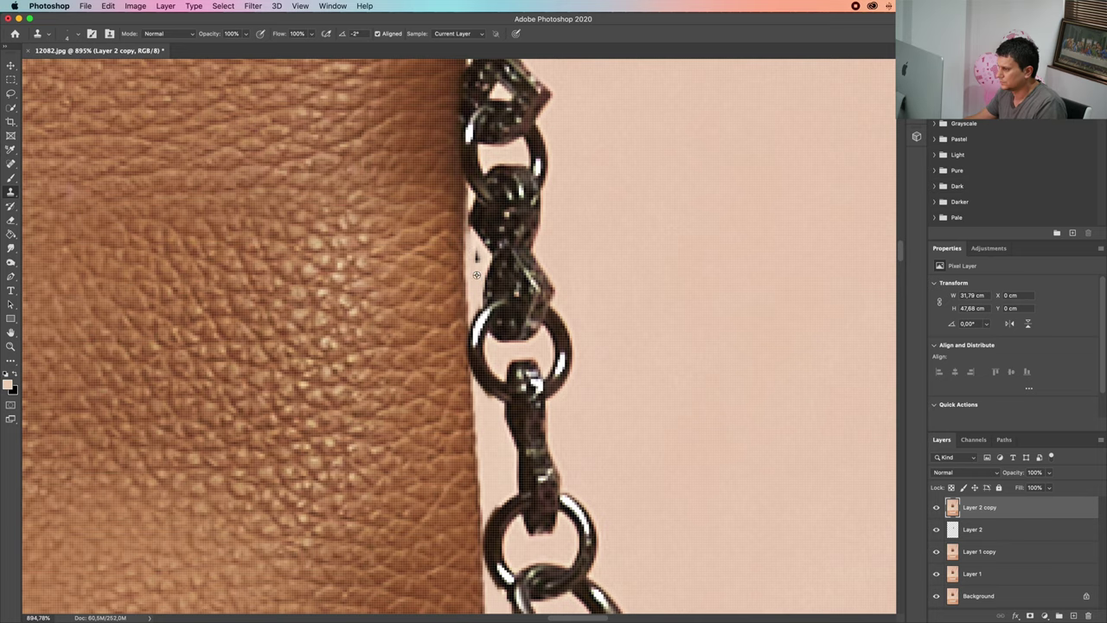
key(super+0)
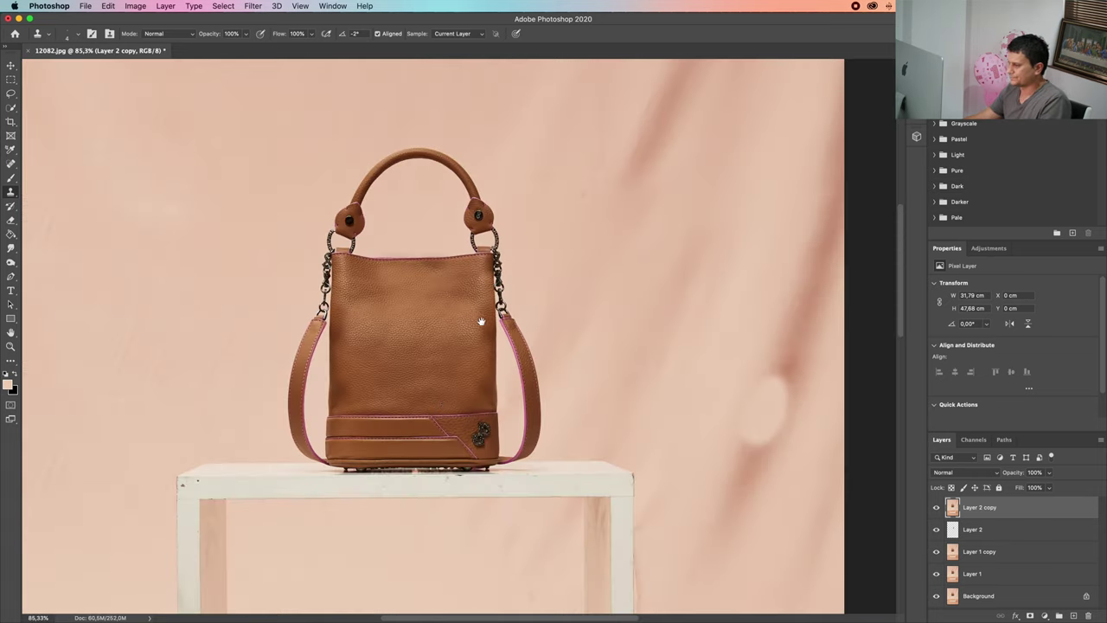
drag(481, 321, 506, 295)
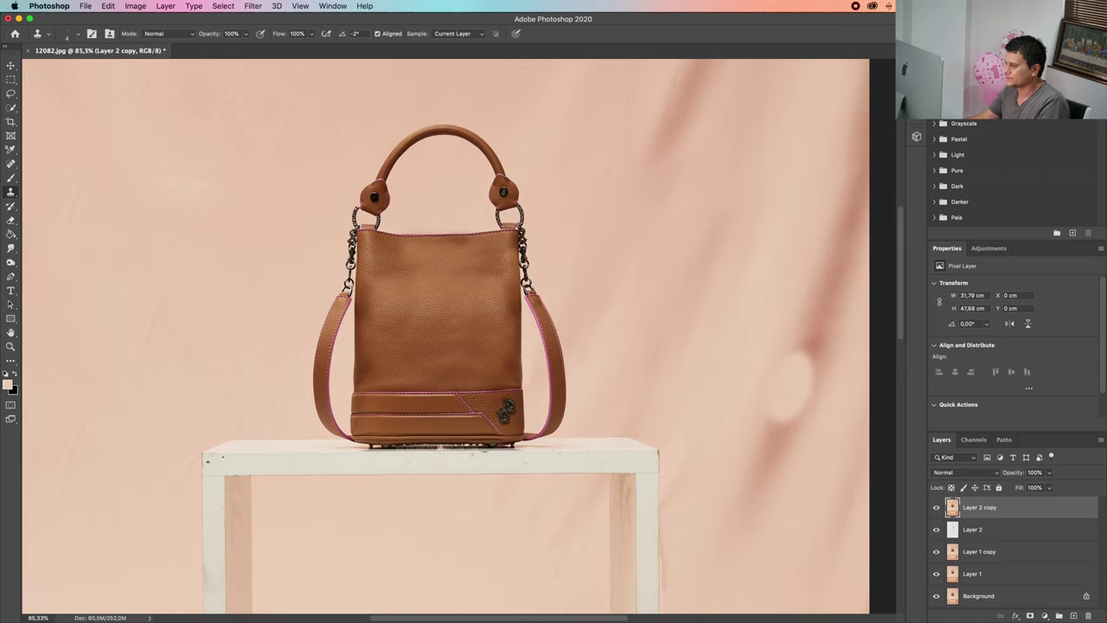
key(v)
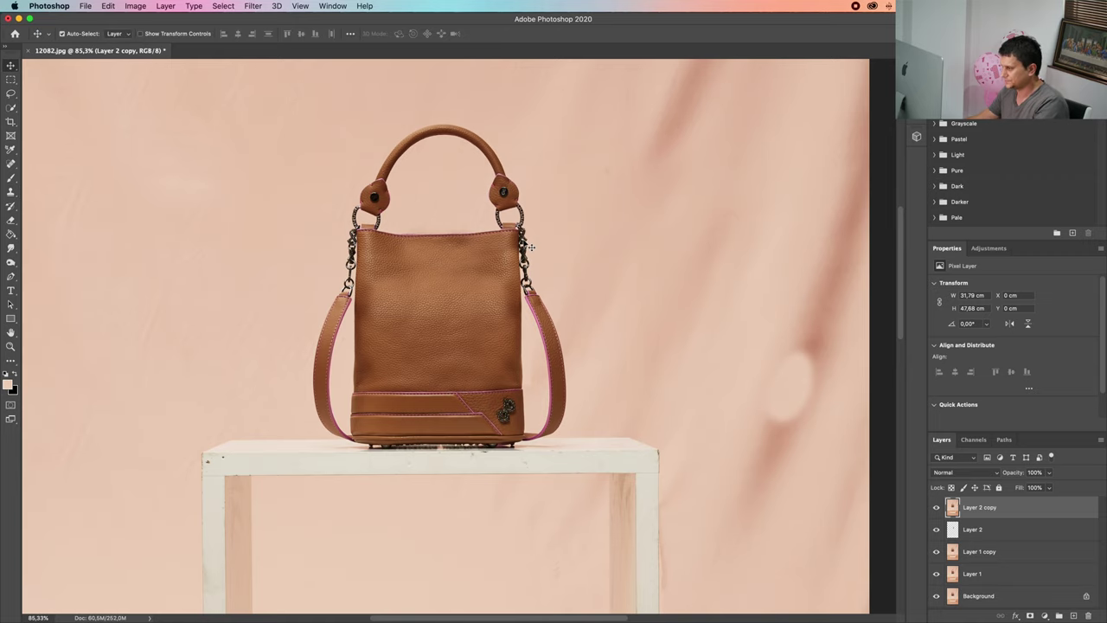
scroll(489, 327, down, 2)
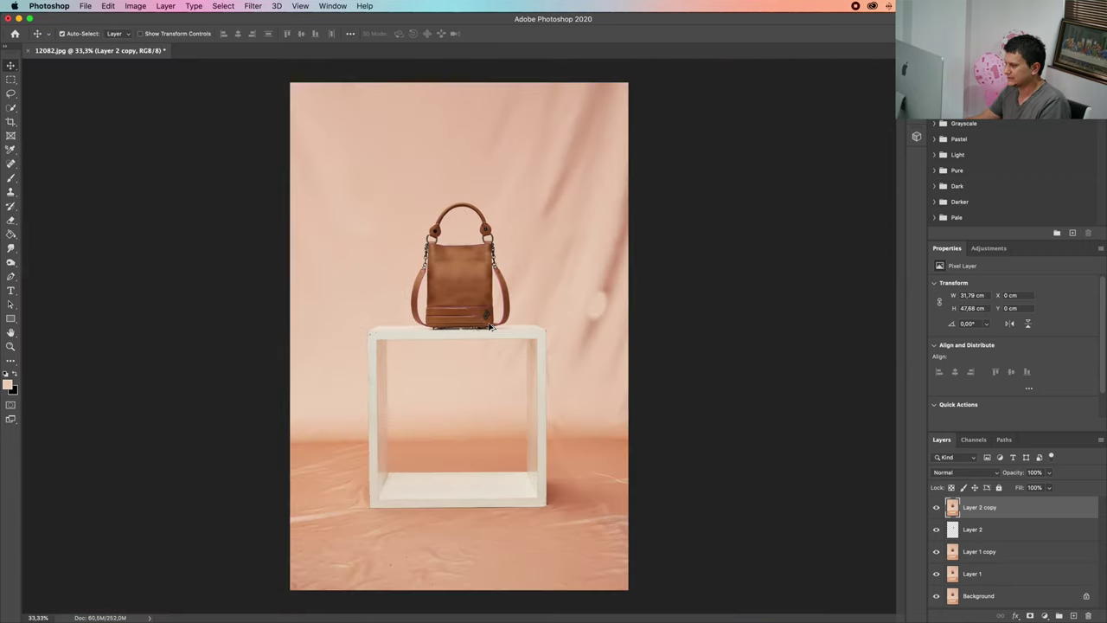
scroll(489, 327, up, 2)
drag(443, 144, 488, 260)
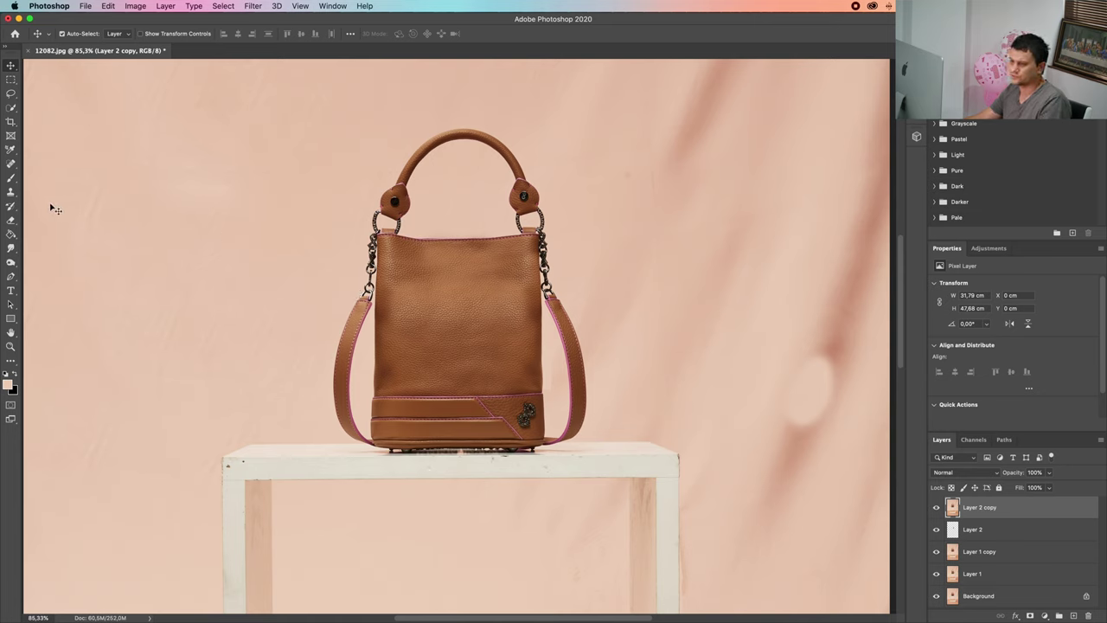
- Start a Pen path at the top of the handle and trace its right outer edge down to the leather tab
key(p)
right_click(17, 276)
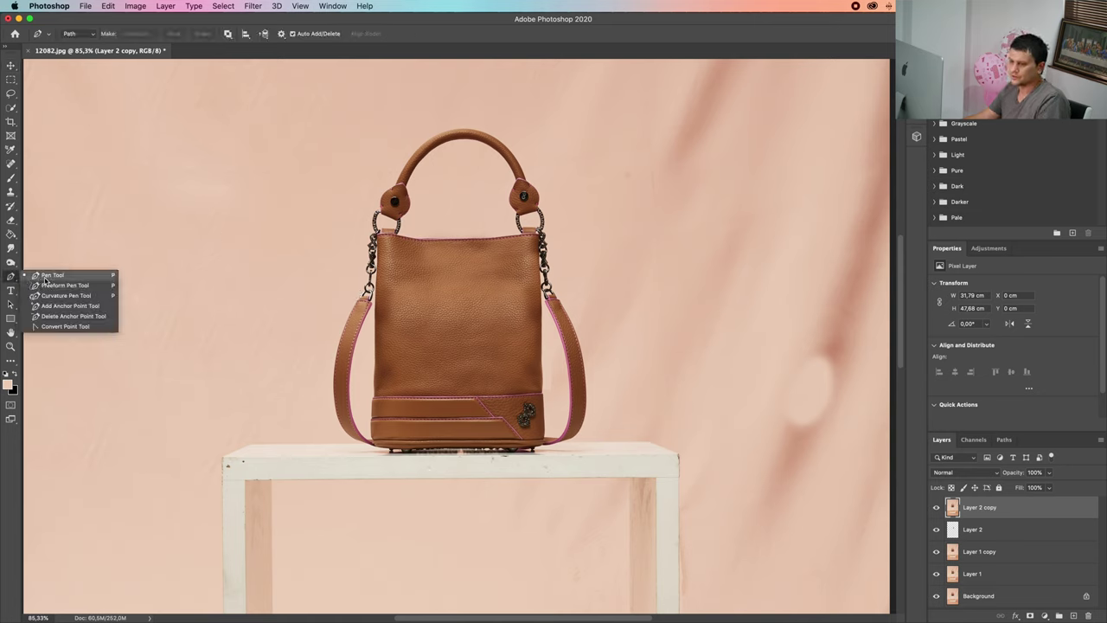
click(45, 278)
scroll(452, 233, up, 3)
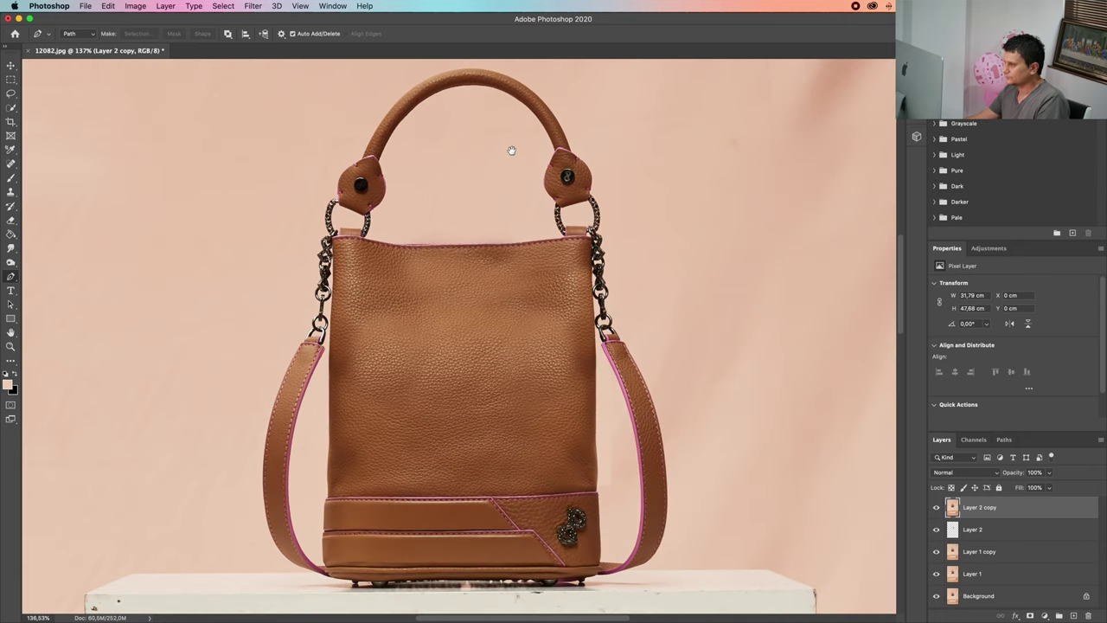
drag(512, 151, 499, 185)
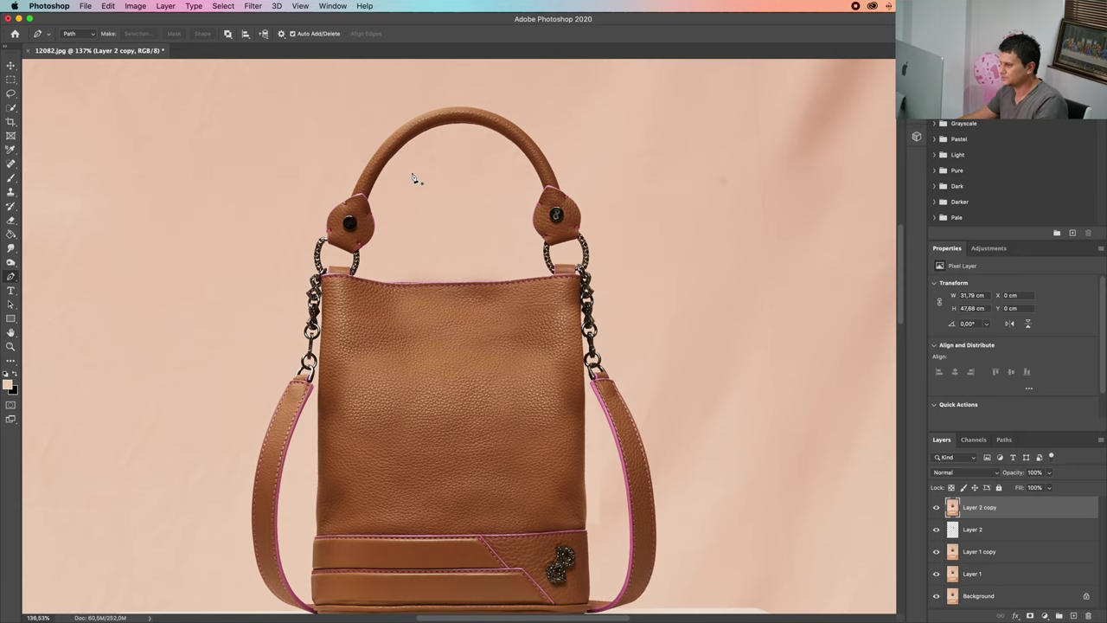
scroll(449, 113, up, 5)
click(431, 270)
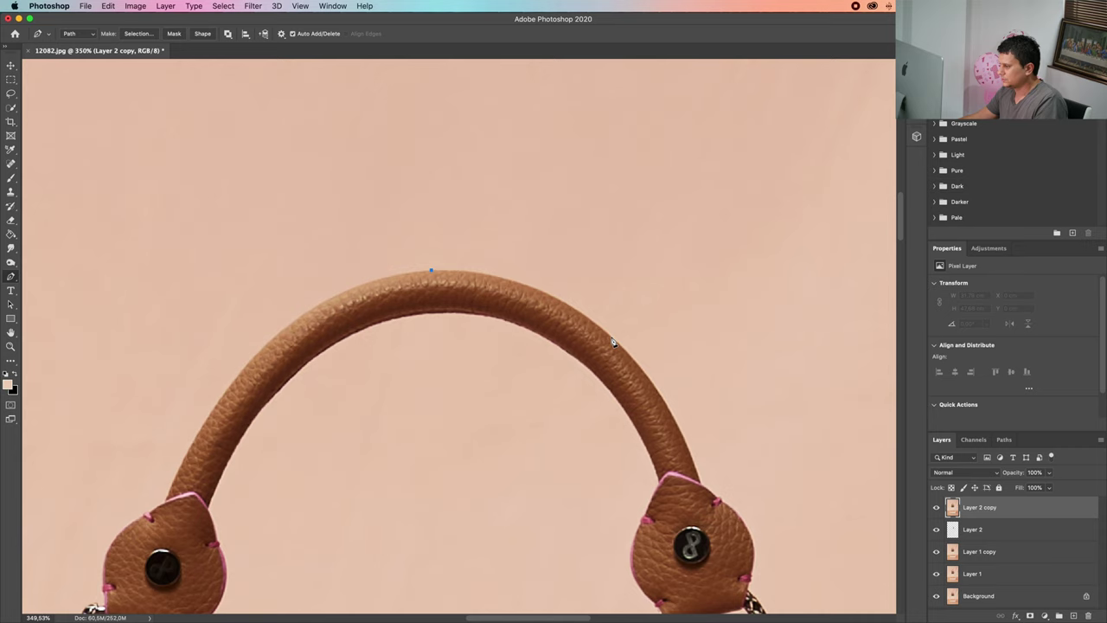
mouse_move(612, 336)
mouse_down()
mouse_move(692, 413)
mouse_move(620, 346)
mouse_up()
drag(702, 485, 628, 420)
drag(629, 421, 615, 337)
- Continue the path around the right leather tab and metal ring to the uppermost chain links
drag(646, 383, 640, 420)
scroll(640, 420, up, 3)
drag(583, 389, 591, 453)
drag(592, 453, 609, 284)
click(582, 523)
click(561, 316)
click(562, 322)
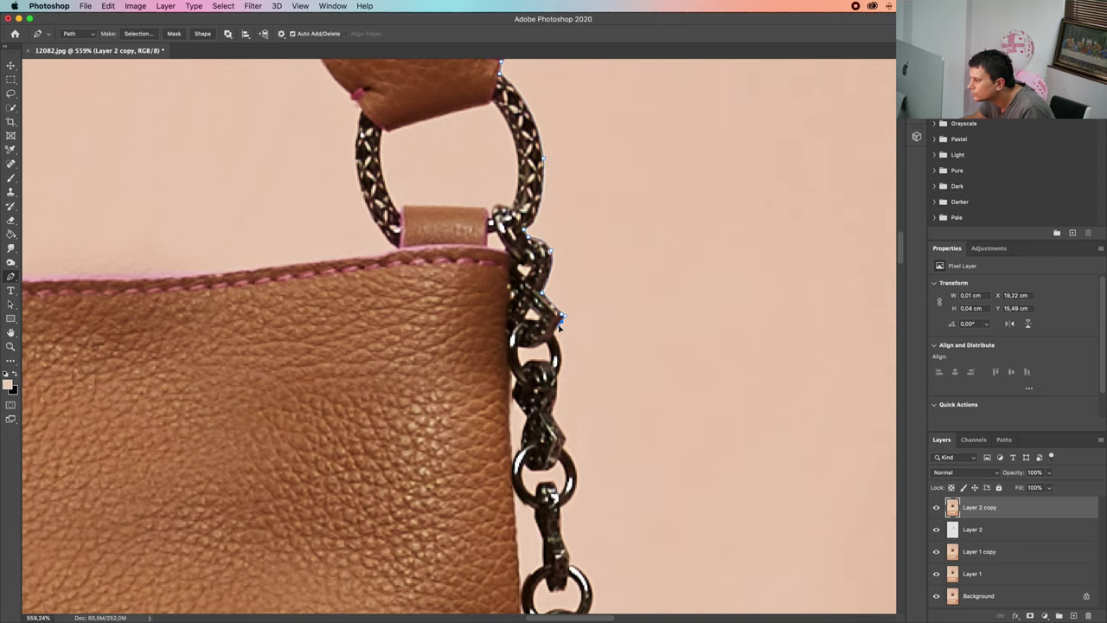
- Trace the outer edge of the remaining right chain links and the clasp down to the lower ring
drag(557, 374, 547, 394)
click(553, 417)
click(566, 439)
click(564, 450)
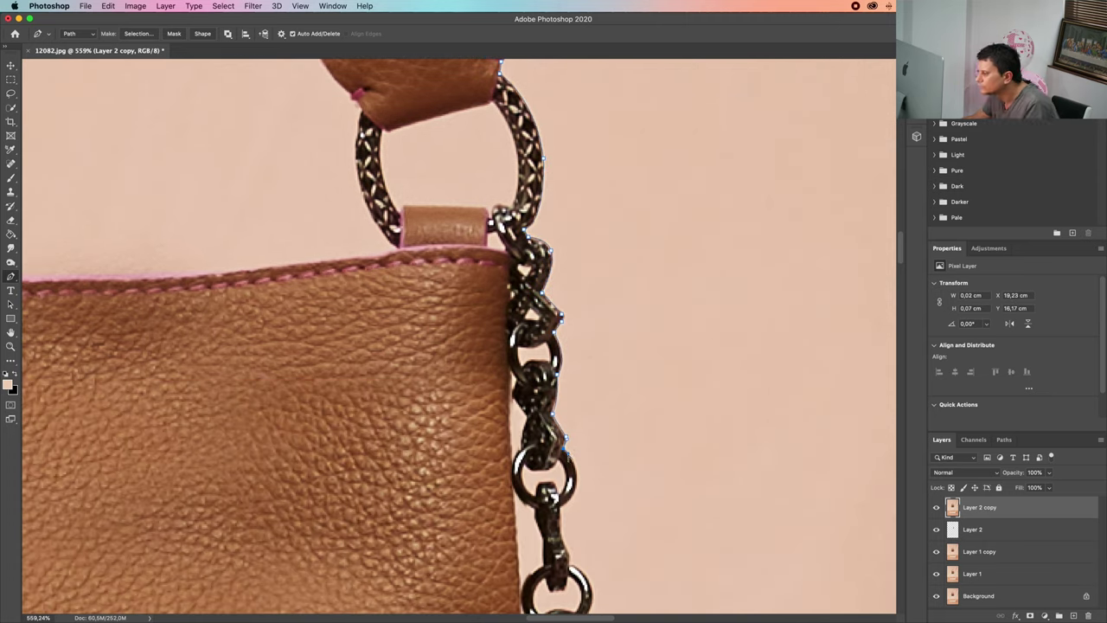
drag(562, 456, 492, 234)
mouse_move(491, 287)
mouse_down()
mouse_move(460, 306)
mouse_move(491, 292)
mouse_up()
click(492, 315)
click(499, 332)
click(500, 345)
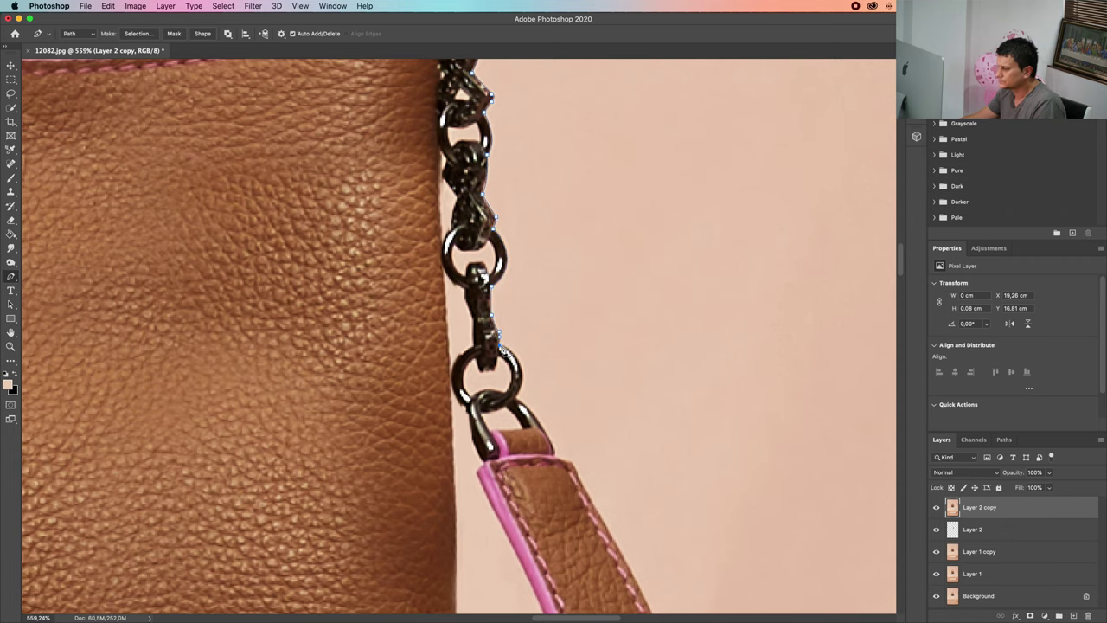
- Continue the path around the lower right ring and strap top, then down the right strap's outer edge
drag(523, 375, 456, 192)
click(519, 402)
click(572, 463)
click(579, 469)
scroll(579, 469, down, 5)
drag(533, 361, 547, 418)
scroll(544, 384, down, 5)
click(571, 331)
click(571, 383)
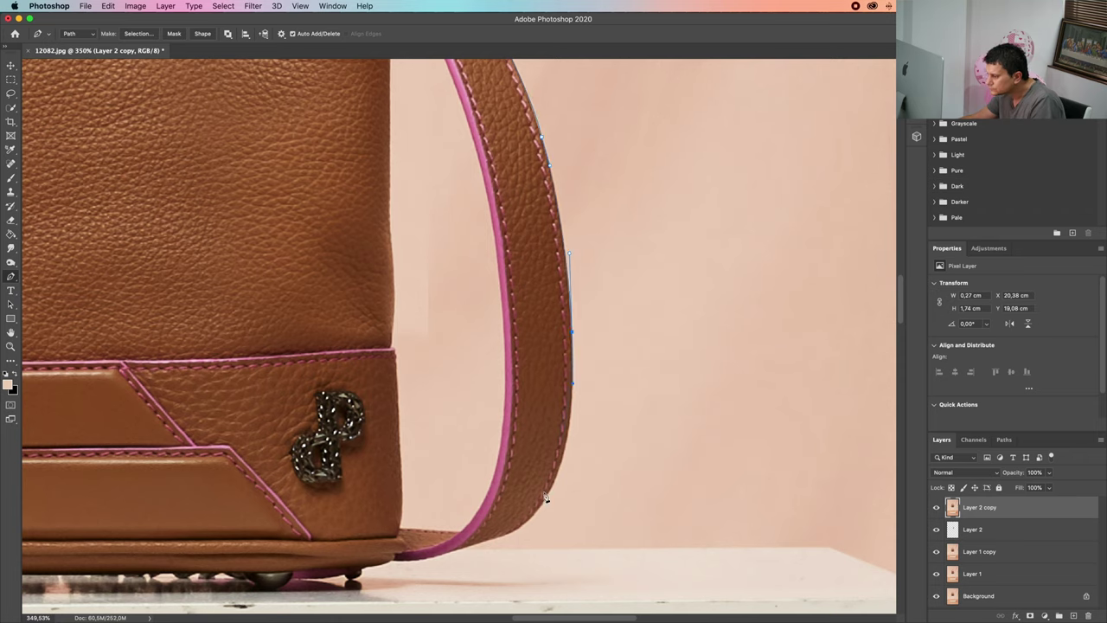
- Trace the right strap's lower curve and continue the path beneath the bag's base around its feet
drag(530, 519, 487, 450)
alt+click(530, 519)
alt+click(478, 543)
click(360, 569)
drag(471, 453, 463, 447)
click(416, 456)
drag(373, 458, 342, 452)
click(363, 457)
scroll(294, 457, left, 5)
scroll(294, 457, down, 1)
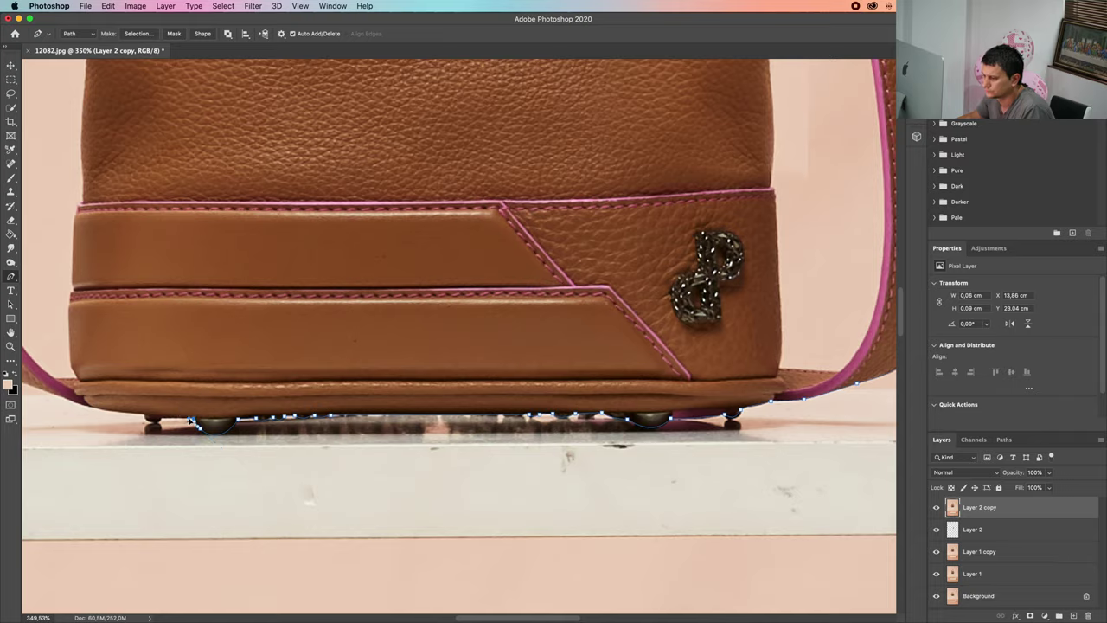
- Extend the path past the bag's lower left corner and up the outer edge of the left strap
scroll(207, 431, left, 5)
scroll(208, 431, down, 1)
click(331, 359)
drag(272, 338, 250, 331)
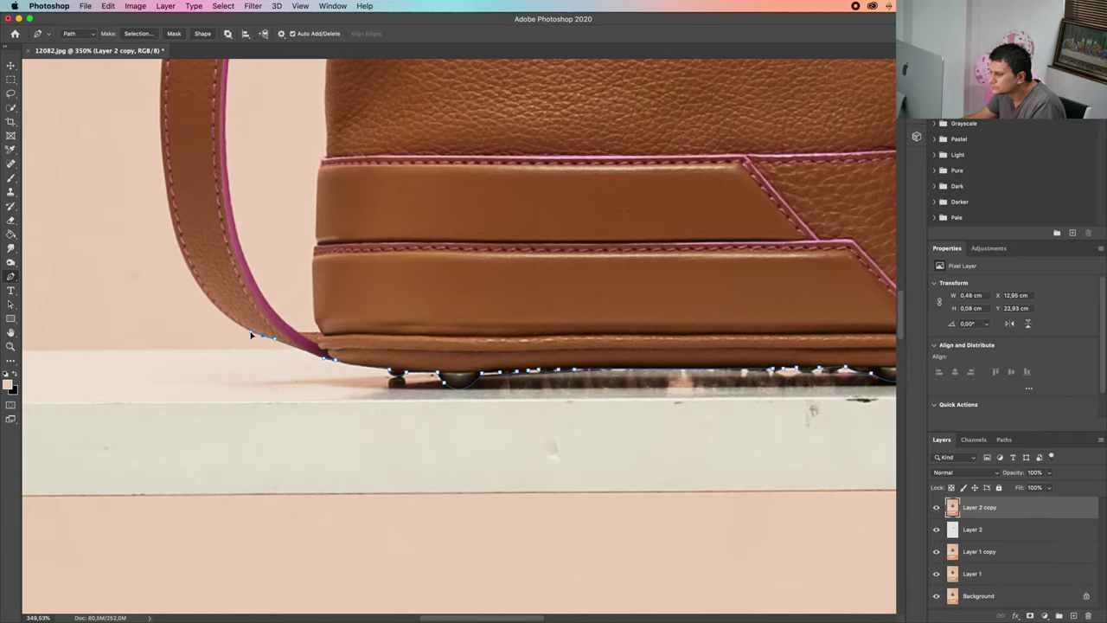
scroll(250, 331, left, 5)
scroll(250, 330, up, 2)
drag(376, 264, 373, 241)
scroll(373, 242, up, 5)
drag(431, 171, 487, 75)
scroll(478, 114, up, 1)
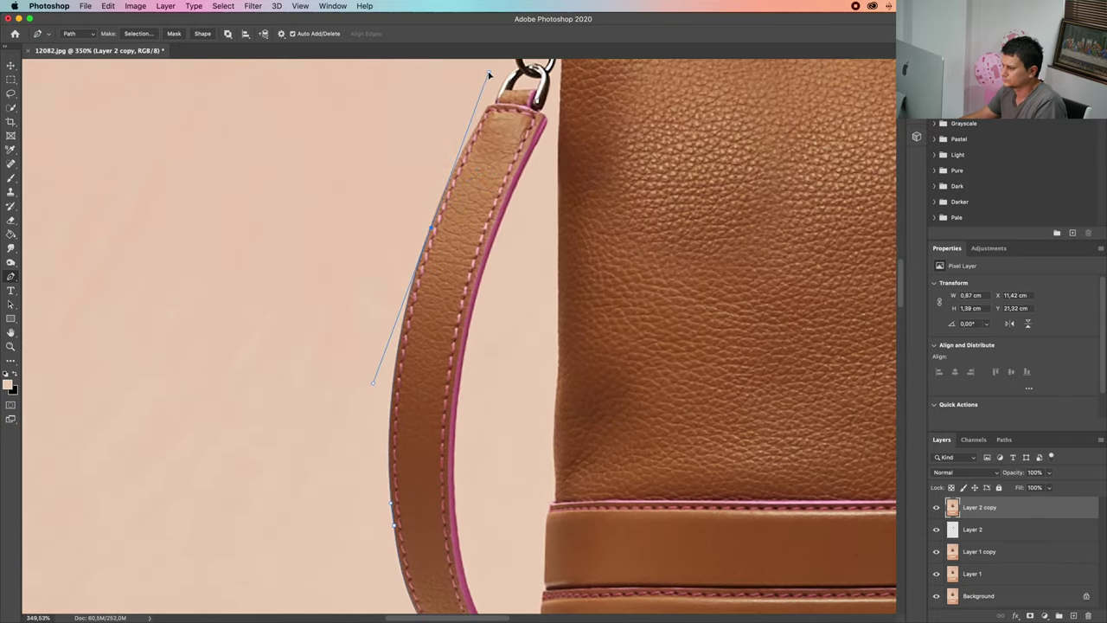
- Trace the left strap's top, the connecting rings and the clasp up to the lower chain links
alt+click(430, 227)
click(488, 106)
click(497, 104)
scroll(496, 104, up, 5)
scroll(497, 105, right, 2)
drag(424, 311, 504, 313)
scroll(446, 277, up, 5)
scroll(446, 277, left, 2)
alt+click(481, 334)
click(479, 326)
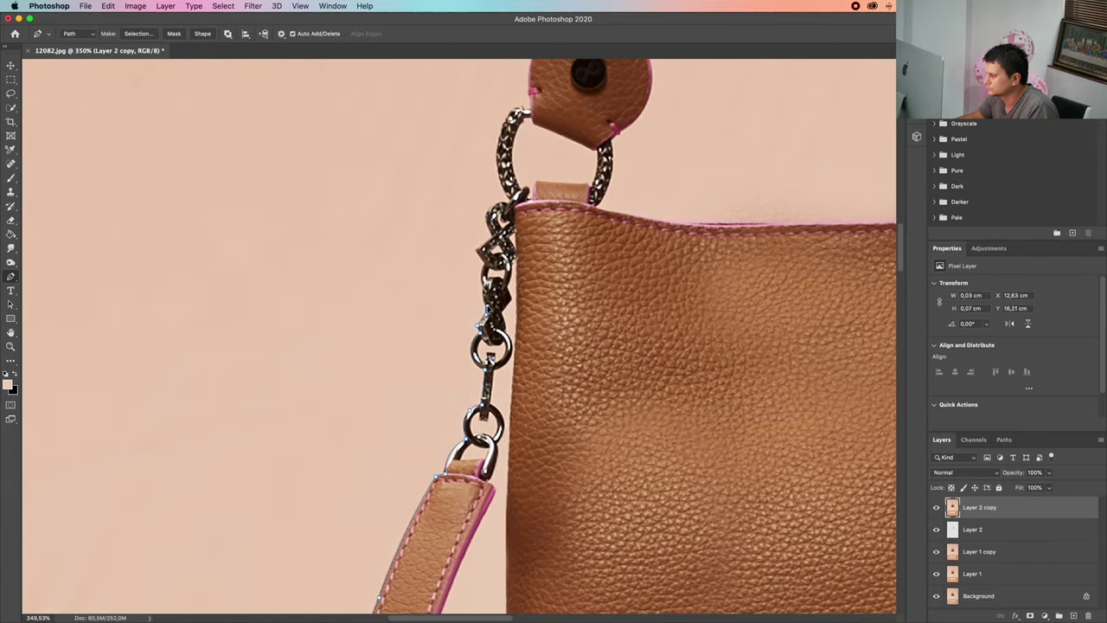
- Trace the outer edge of the upper left chain links to the base of the metal ring
click(487, 310)
click(486, 285)
click(486, 263)
click(478, 251)
click(492, 236)
drag(490, 213, 502, 200)
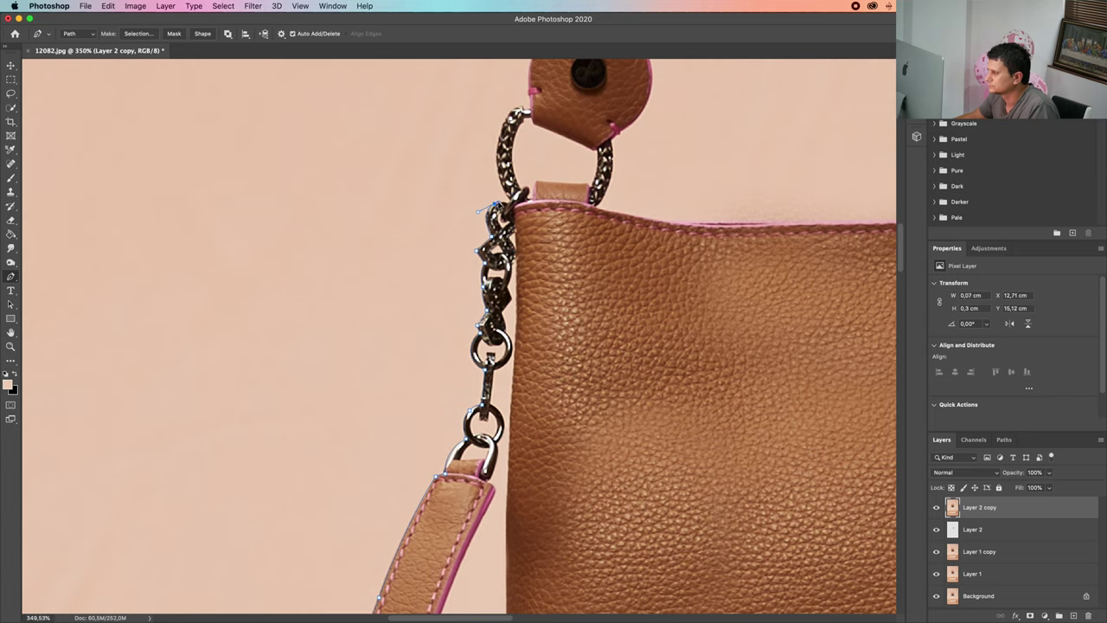
alt+click(490, 213)
click(508, 200)
- Continue the path around the left metal ring to the lower edge of the leather tab
scroll(509, 201, up, 5)
drag(530, 316, 552, 283)
alt+click(531, 316)
click(545, 309)
click(550, 314)
click(551, 299)
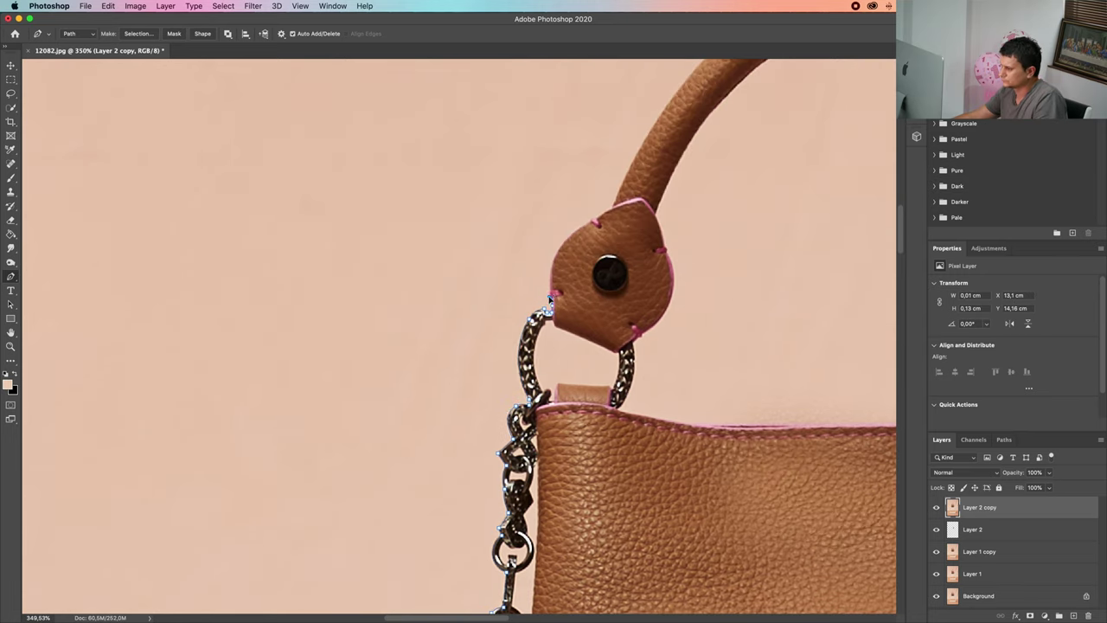
click(551, 292)
- Trace the left leather tab and the handle's outer curve, closing the path at the top of the handle
drag(592, 222, 504, 407)
alt+click(592, 222)
click(597, 217)
click(613, 208)
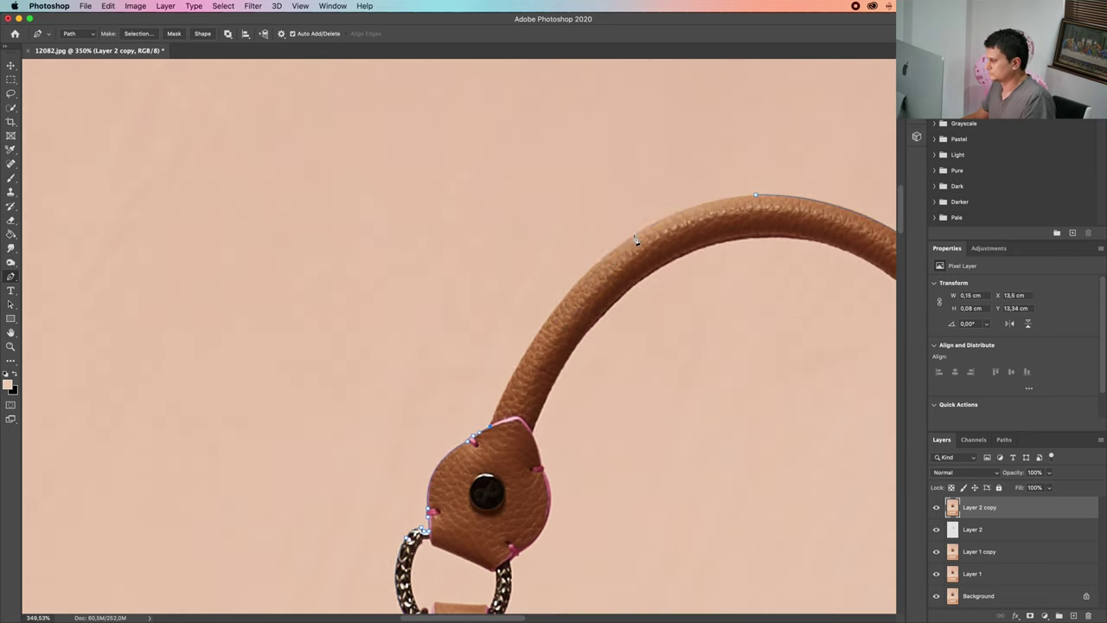
alt+click(637, 238)
drag(638, 238, 845, 175)
alt+click(756, 196)
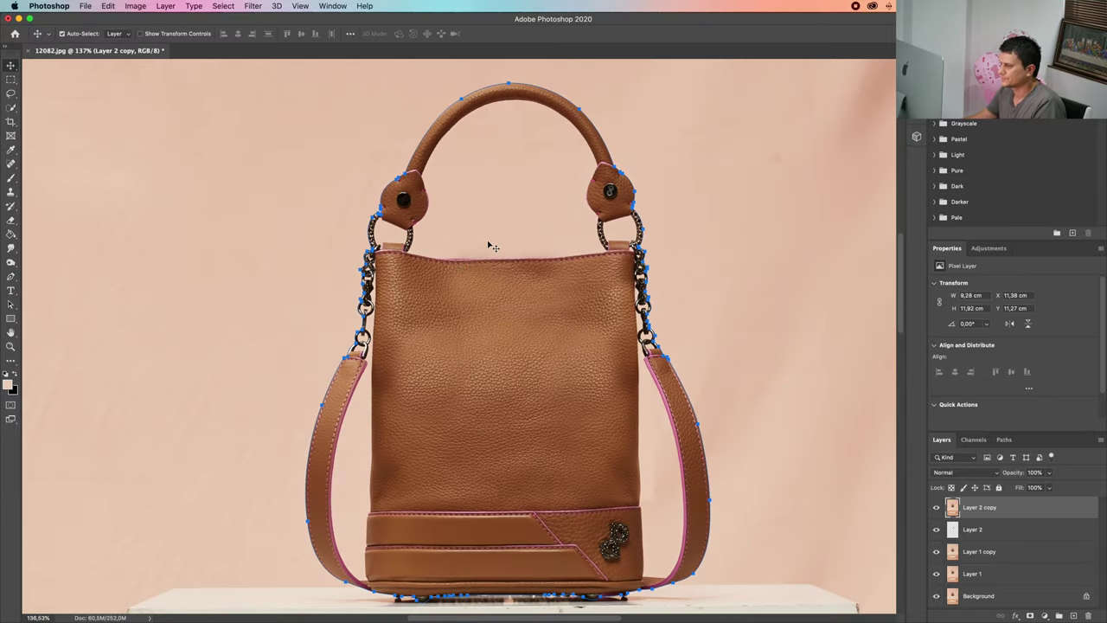
- Convert the closed path into a new anti-aliased selection with a feather radius of 1 pixel
key(p)
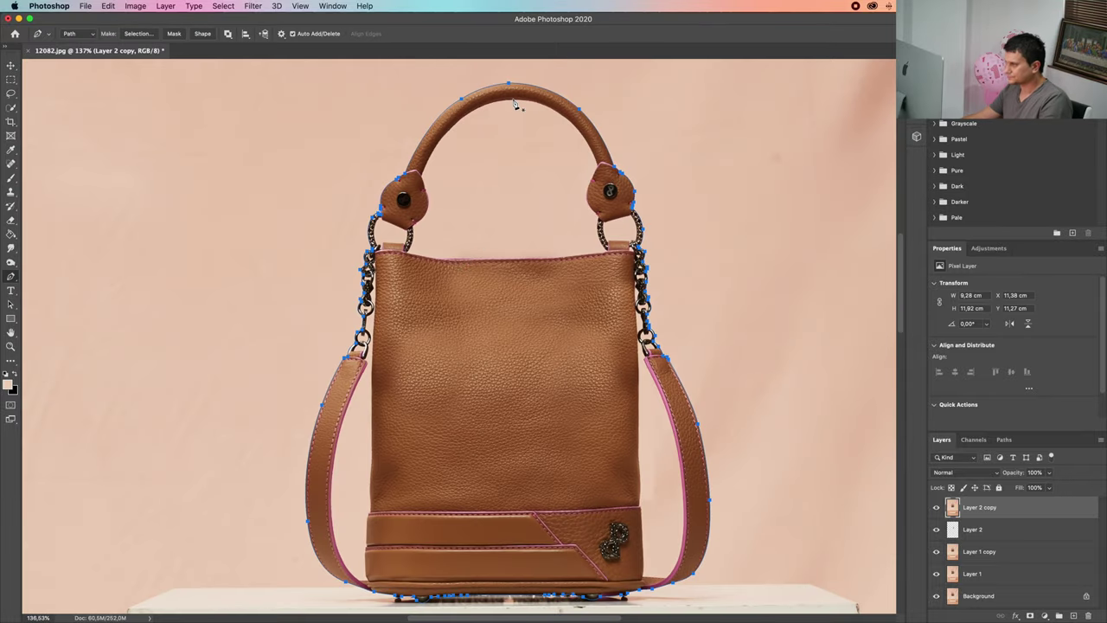
right_click(515, 102)
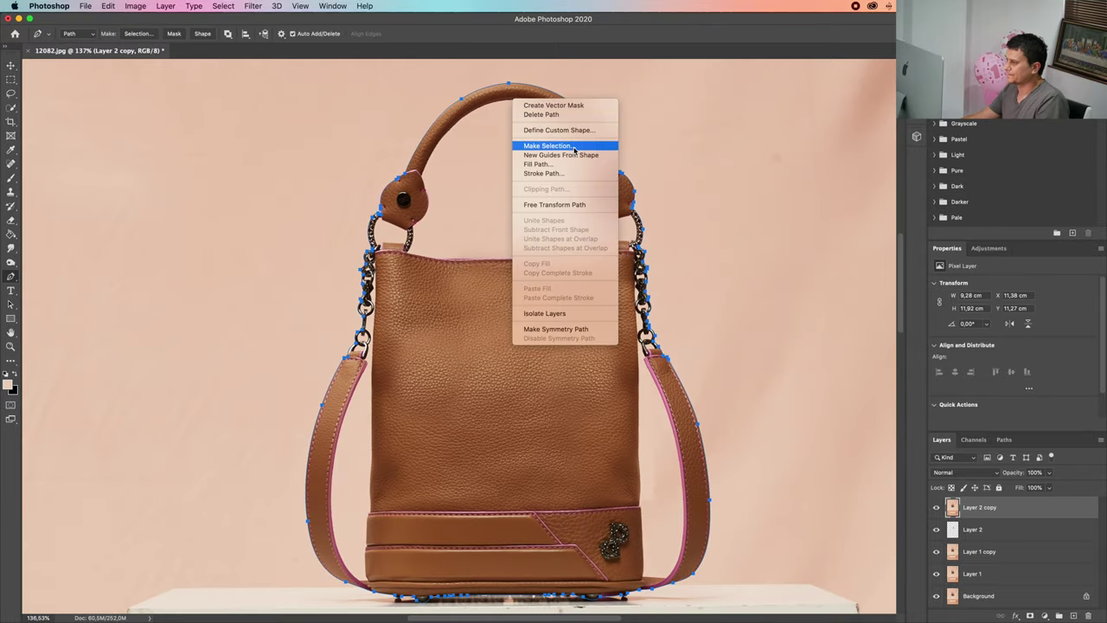
click(574, 148)
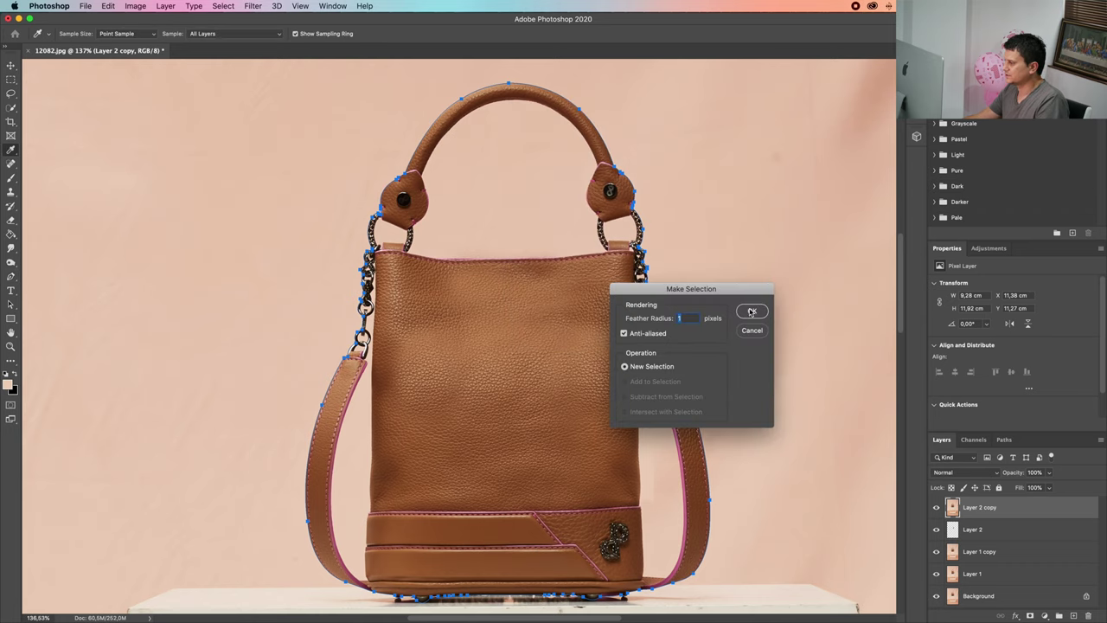
click(751, 312)
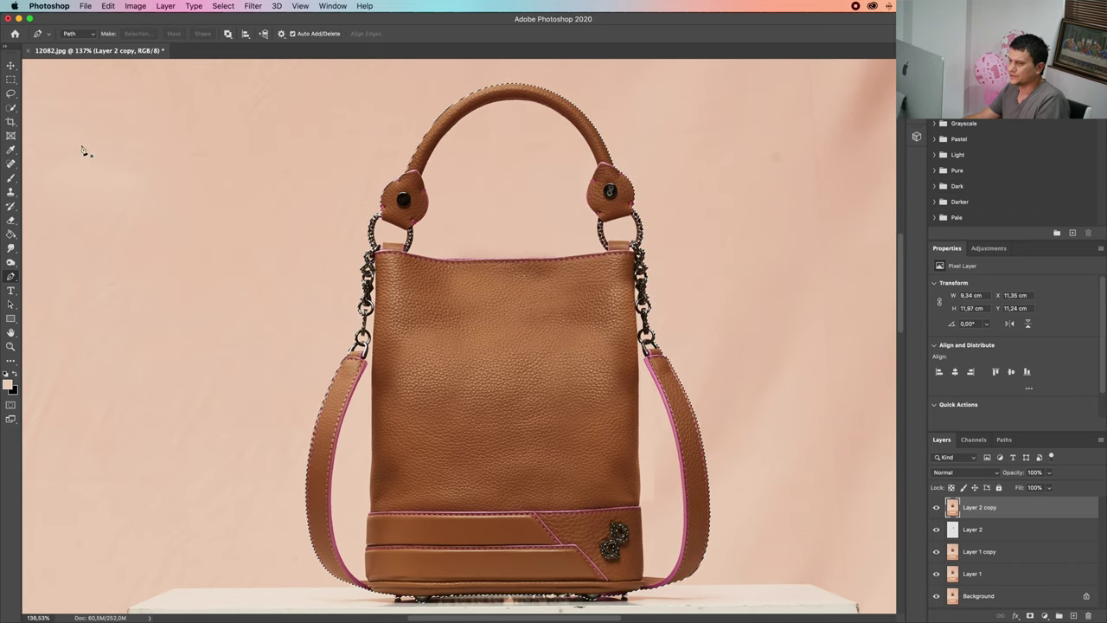
- Invert the selection and delete the background around the bag from the merged layer
click(10, 66)
click(10, 80)
click(61, 79)
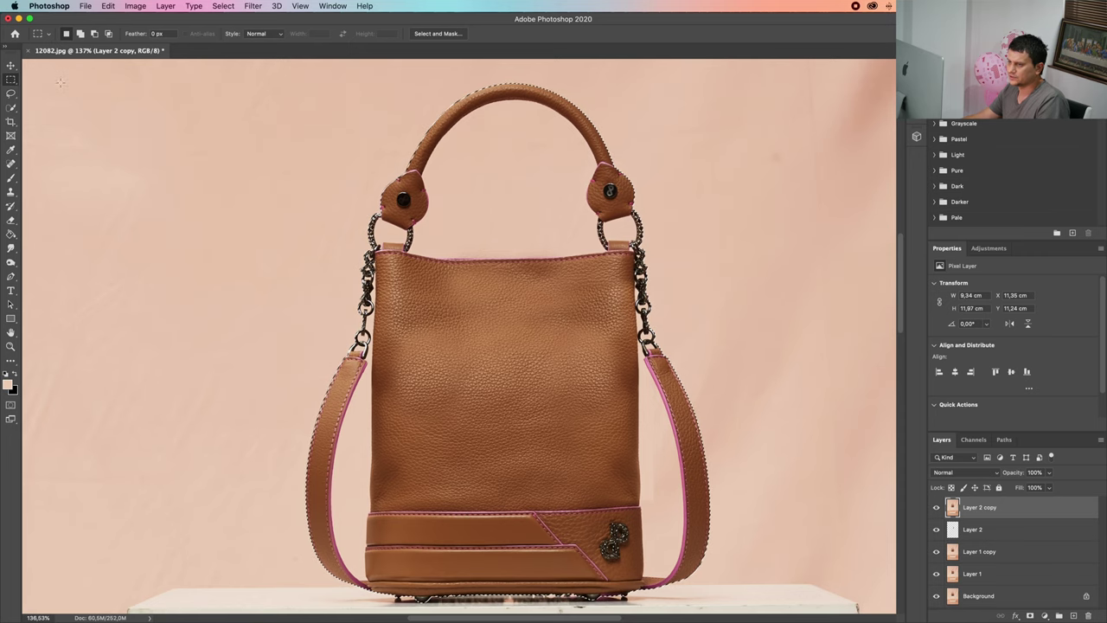
right_click(443, 304)
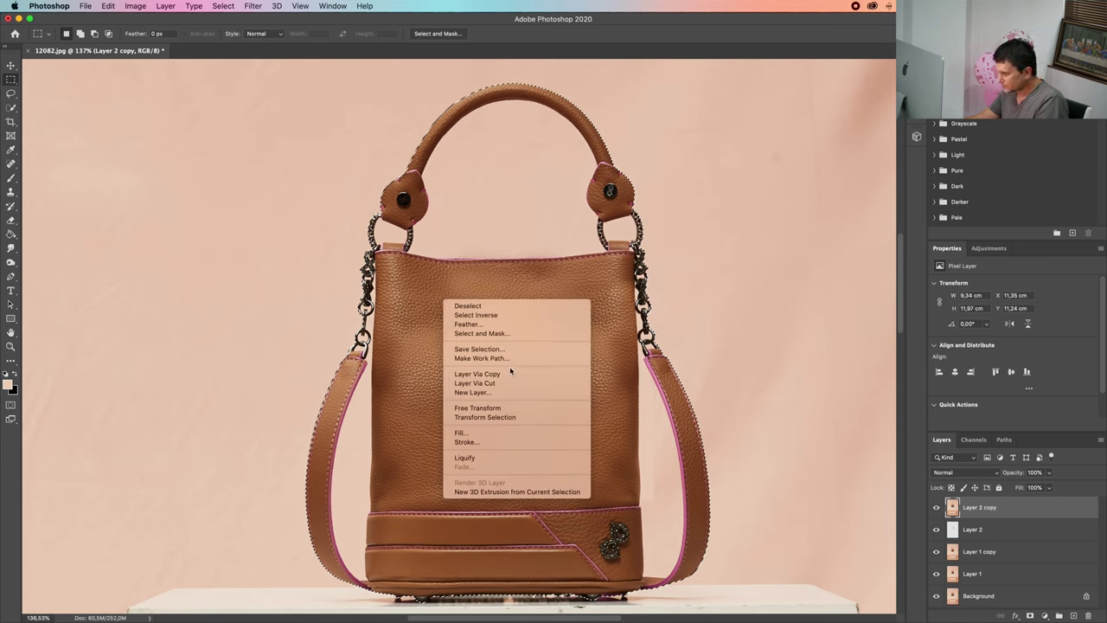
click(529, 318)
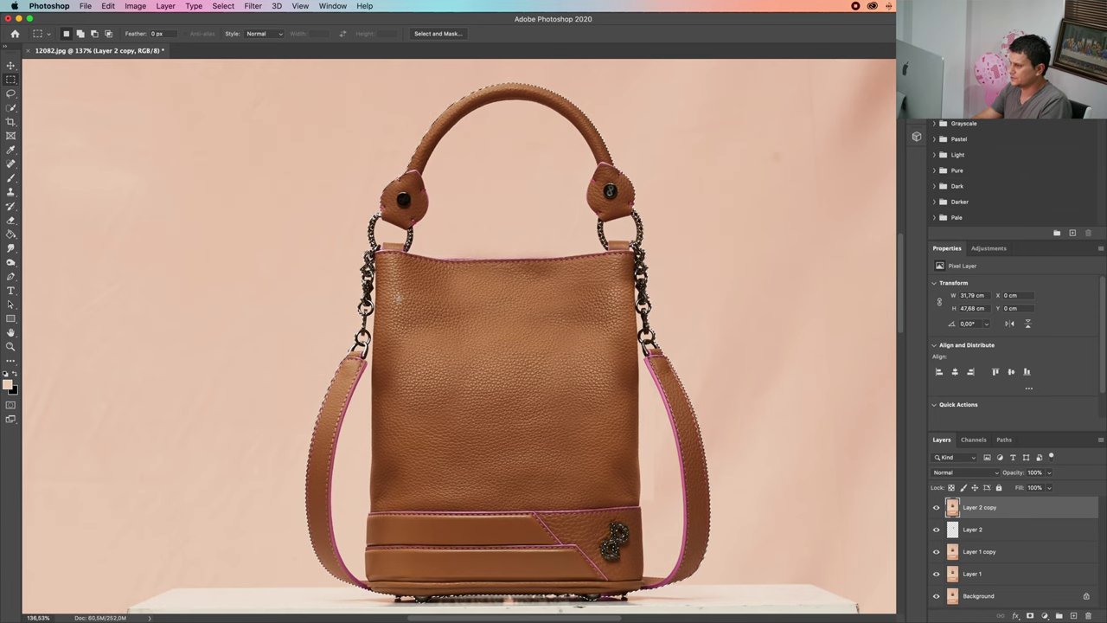
key(Delete)
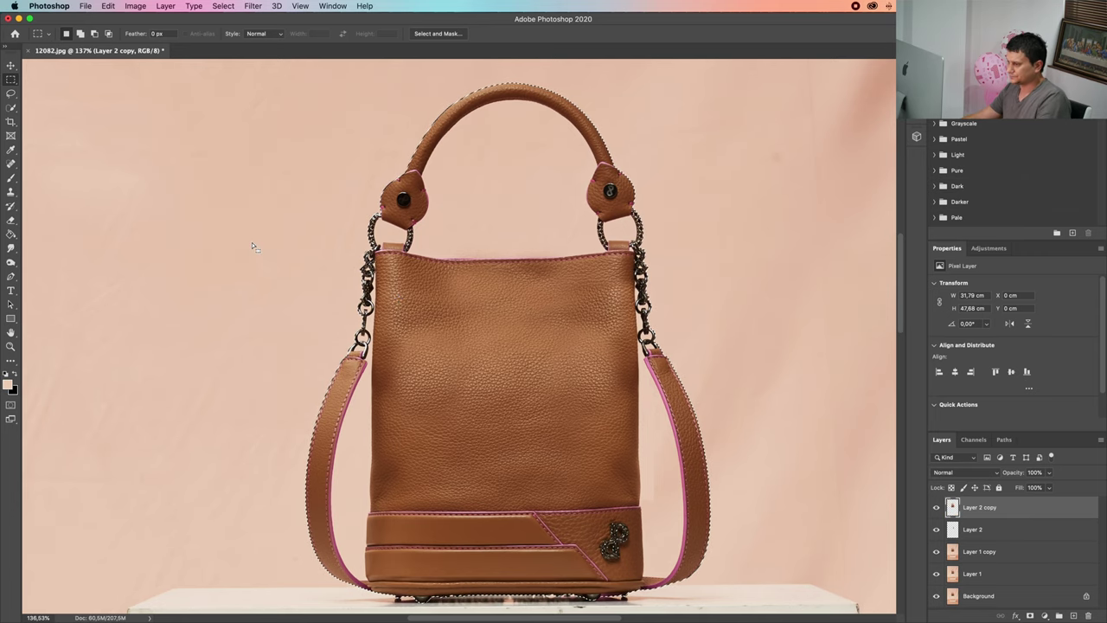
key(v)
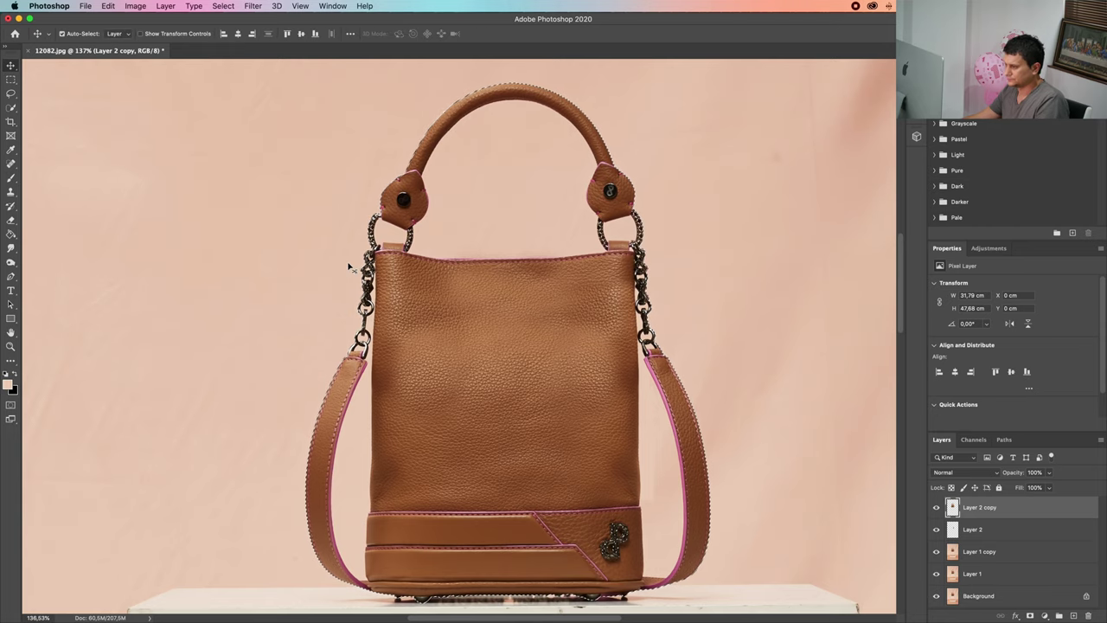
key(m)
scroll(749, 355, down, 5)
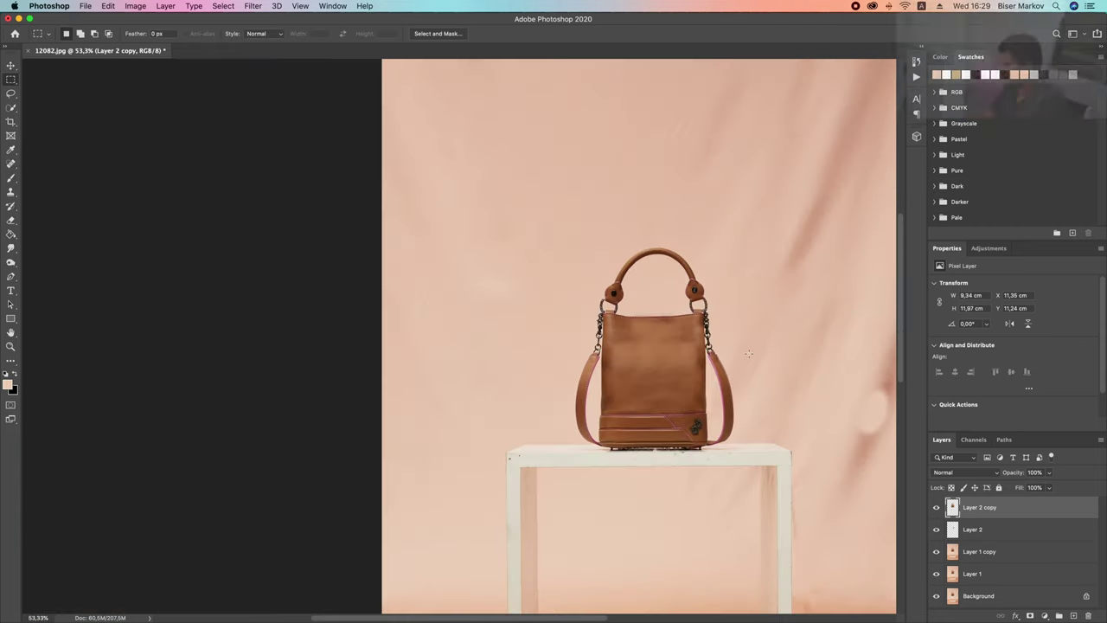
- Create a new layer directly below the cut-out bag layer and fill it with white using the Paint Bucket
click(1073, 615)
mouse_move(1002, 508)
mouse_down()
mouse_move(994, 538)
mouse_move(993, 524)
mouse_up()
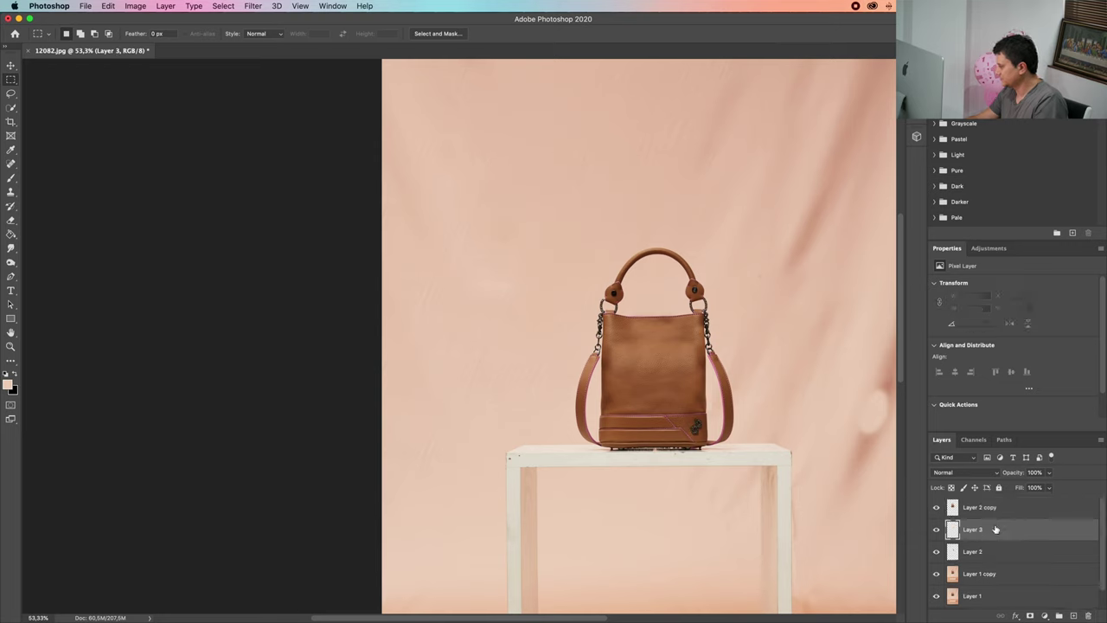
click(13, 236)
right_click(15, 236)
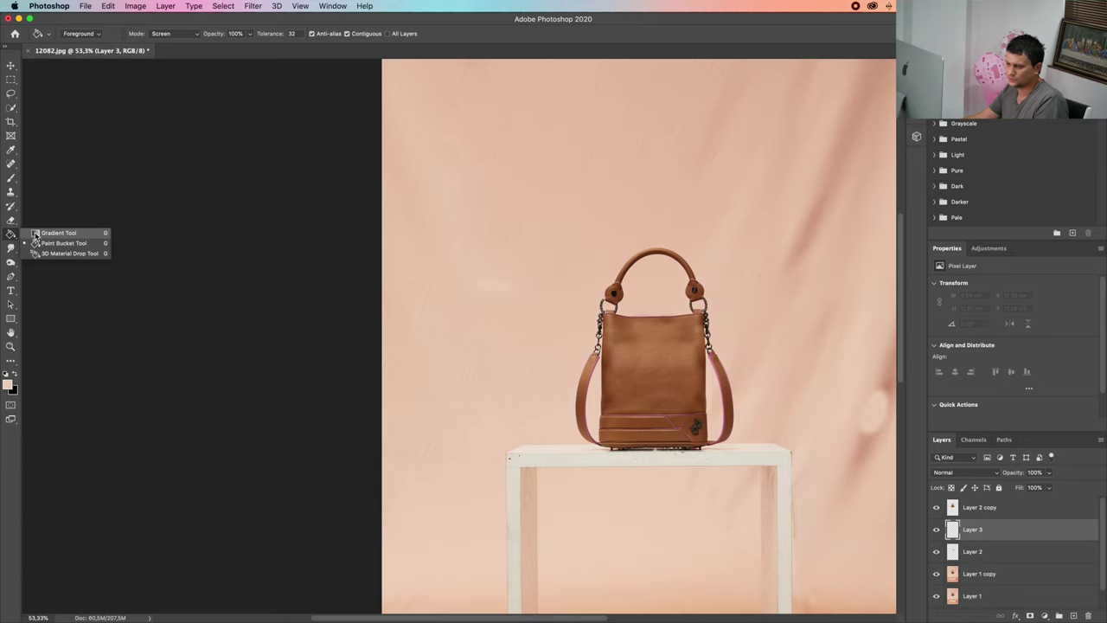
click(37, 233)
right_click(17, 241)
click(52, 244)
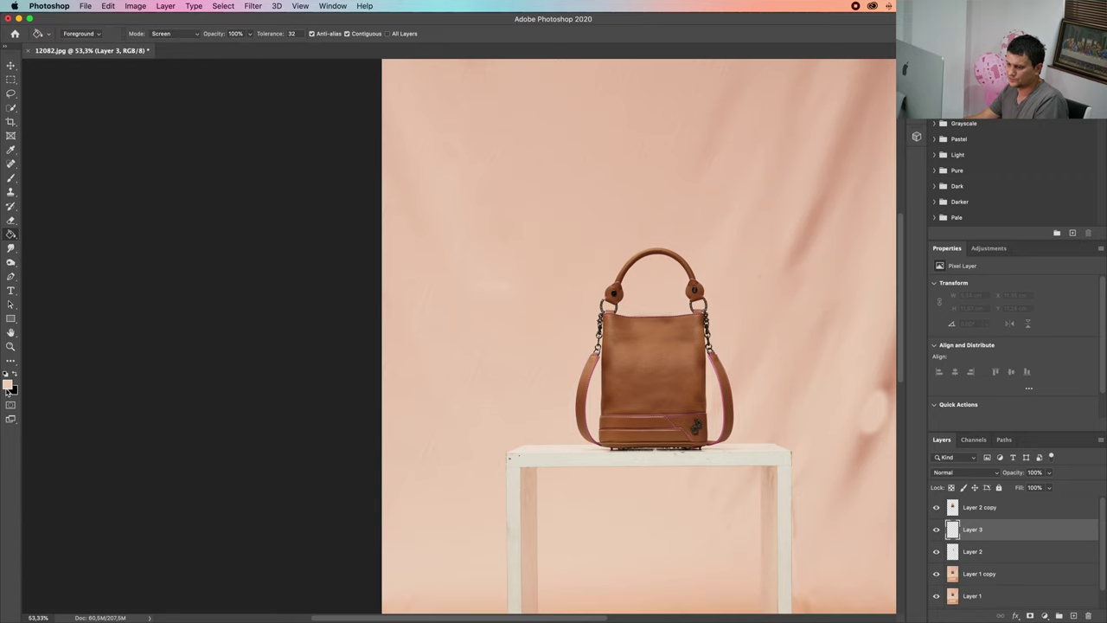
click(8, 386)
click(779, 207)
click(1002, 201)
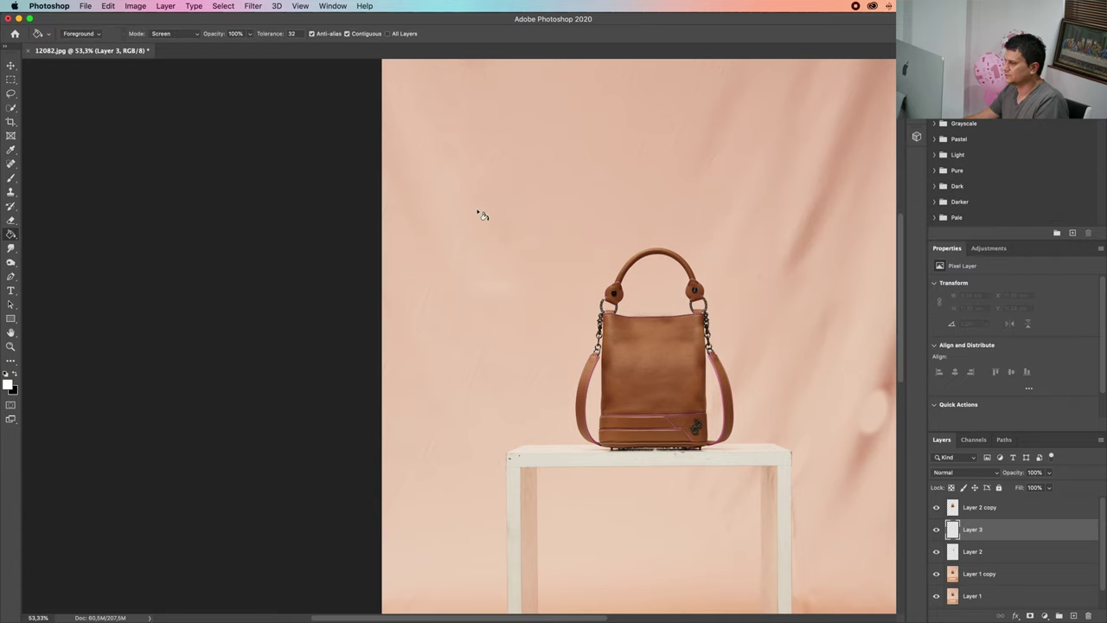
click(480, 230)
scroll(485, 232, right, 5)
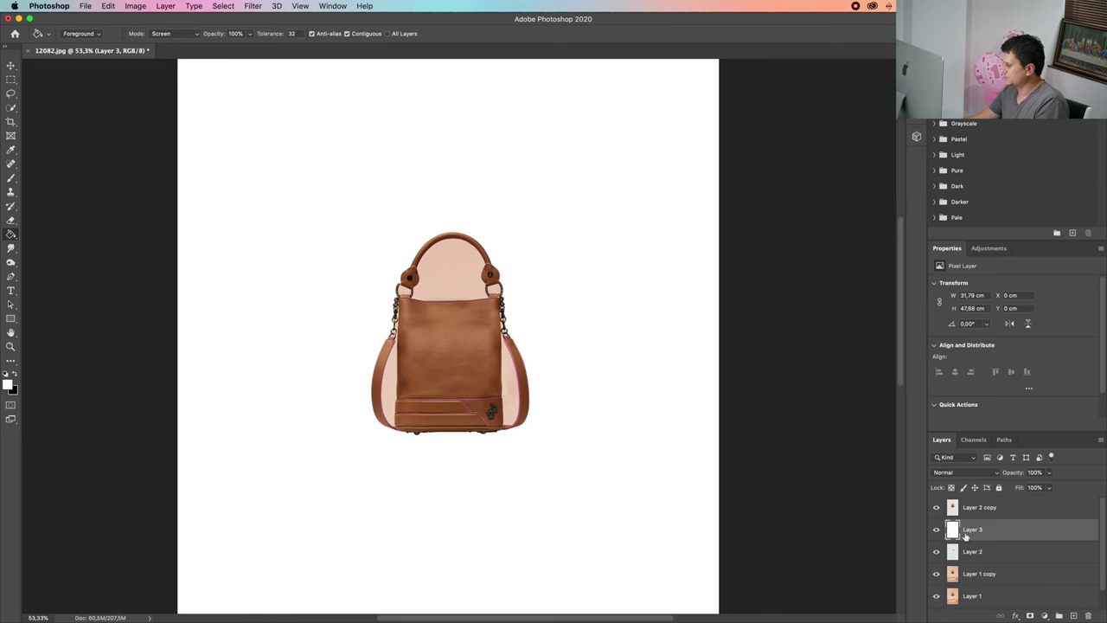
- On the cut-out bag layer, start a Pen path along the handle's inner curve from the left leather tab to the right one
scroll(484, 321, up, 5)
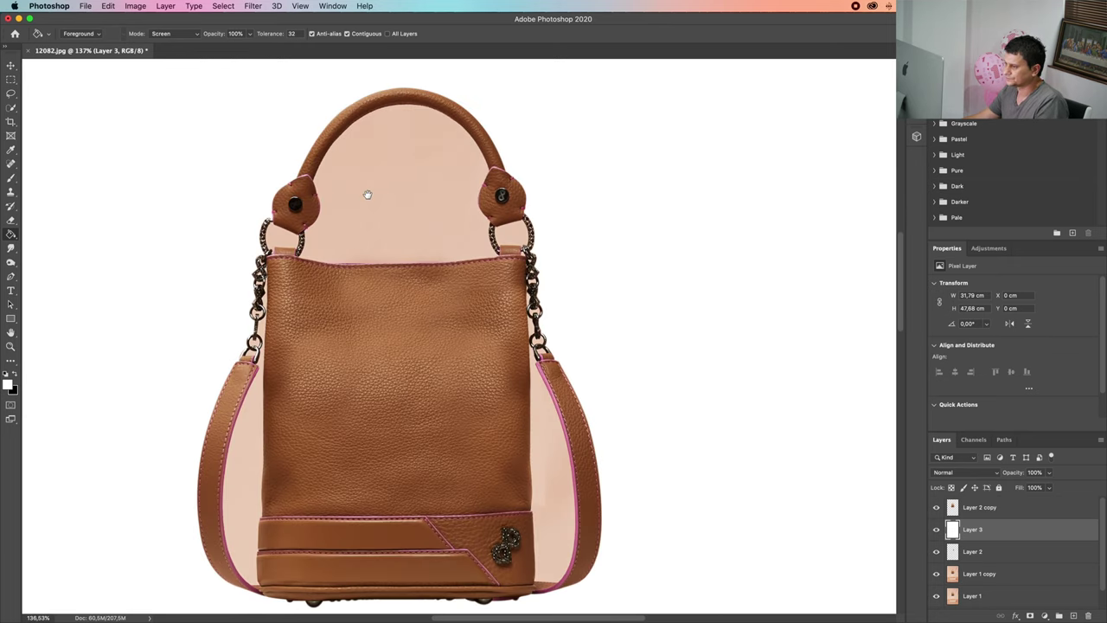
drag(366, 195, 423, 171)
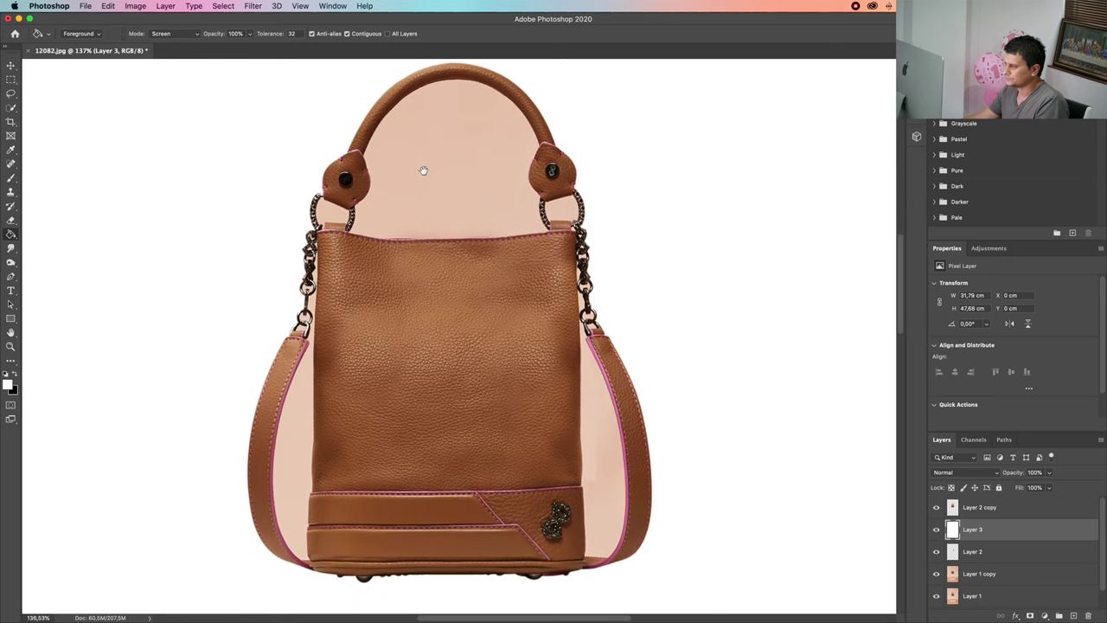
click(1033, 507)
key(p)
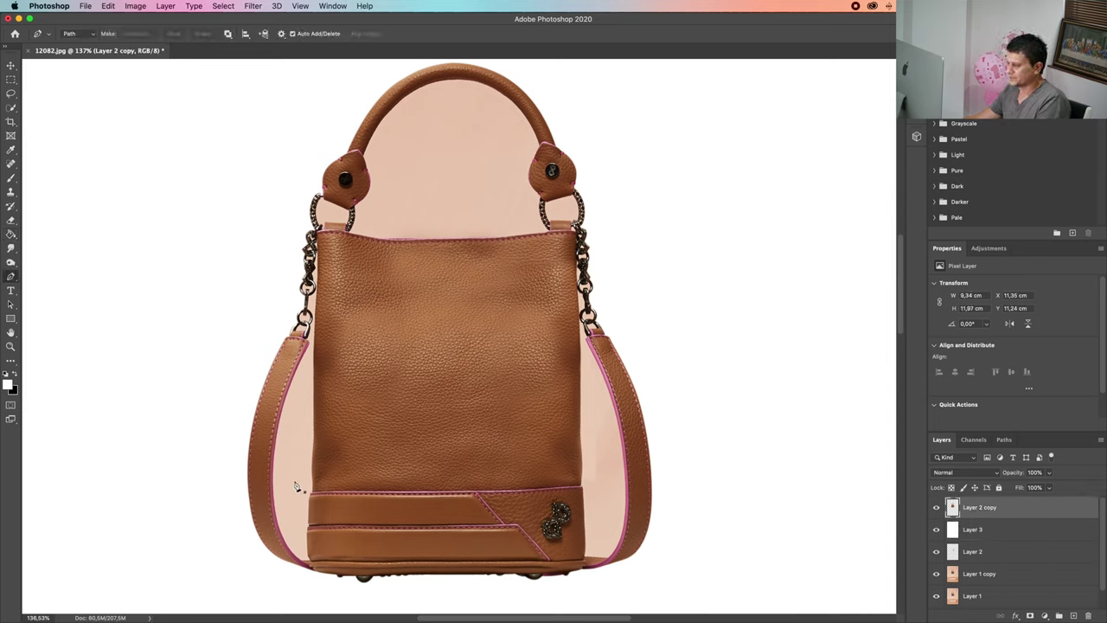
drag(457, 135, 451, 321)
scroll(439, 327, up, 5)
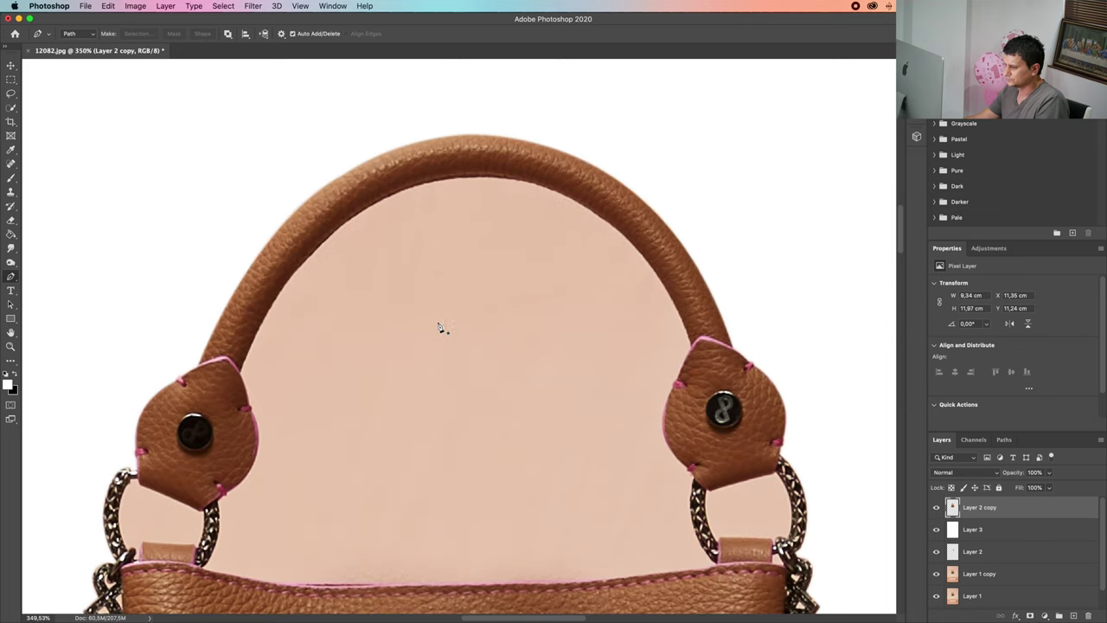
click(241, 374)
drag(306, 256, 350, 213)
drag(485, 176, 509, 178)
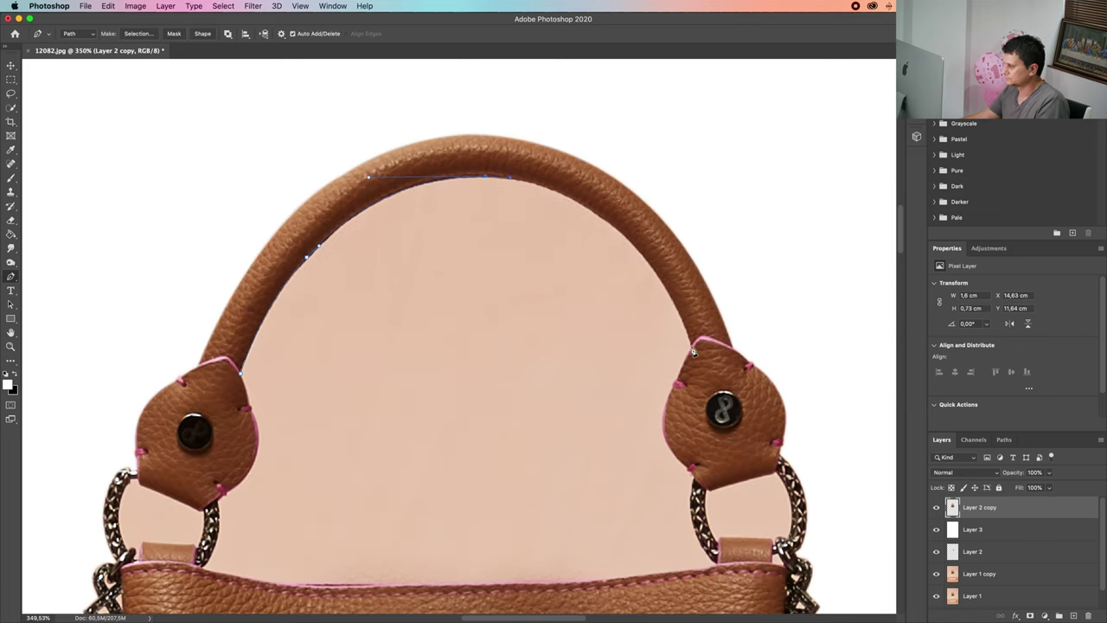
drag(692, 348, 747, 510)
drag(747, 510, 692, 350)
- Continue the path down the inner edge of the right leather tab and metal ring to the bag's top edge
click(679, 378)
click(672, 387)
drag(671, 450, 690, 469)
click(687, 467)
click(690, 472)
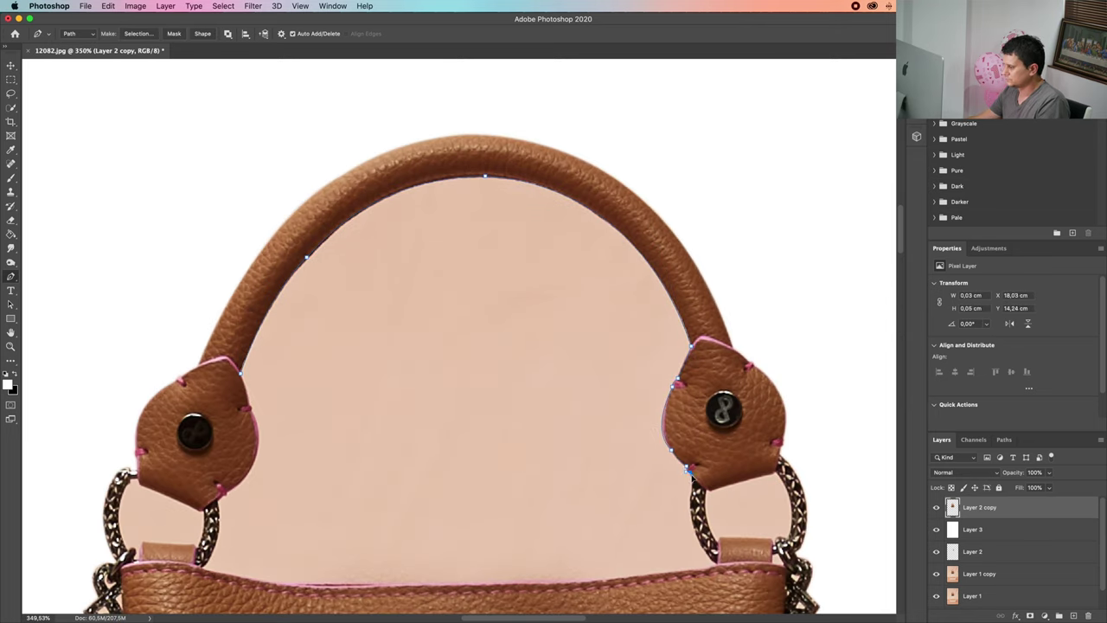
click(693, 477)
drag(716, 565, 752, 597)
alt+click(716, 565)
- Trace the bag's top edge across to the base of the left metal ring
drag(625, 576, 597, 578)
drag(381, 584, 345, 582)
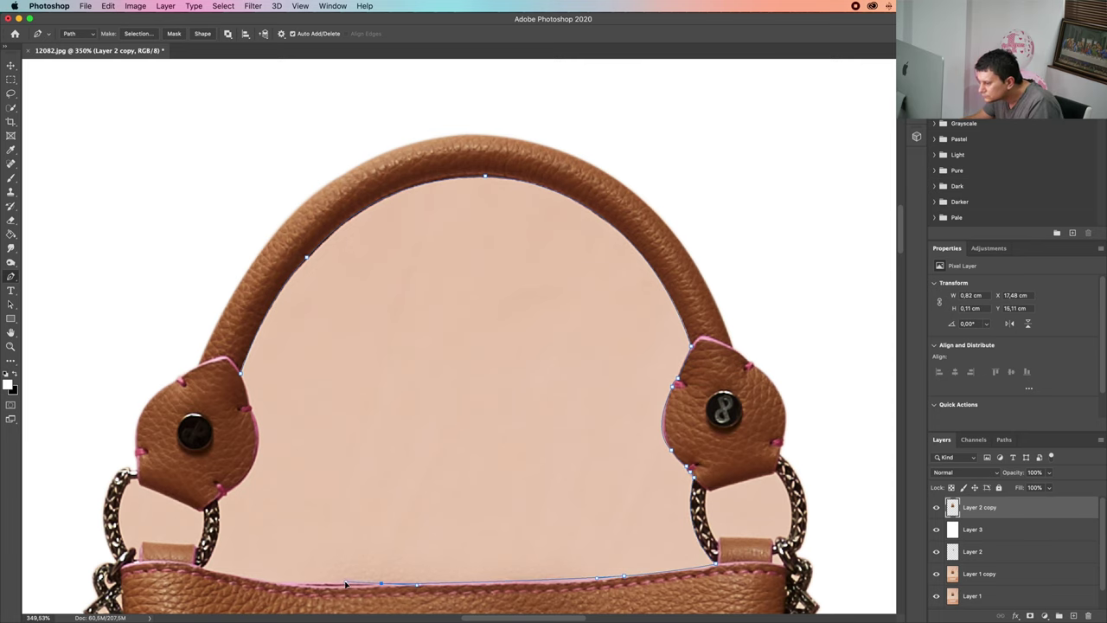
drag(367, 524, 547, 278)
drag(440, 334, 409, 327)
click(384, 322)
- Trace up the left metal ring and the inner edge of the left leather tab, closing the path at the handle
drag(397, 253, 423, 153)
alt+click(397, 254)
click(404, 250)
click(408, 248)
click(411, 243)
alt+click(438, 210)
alt+click(432, 165)
click(429, 158)
click(420, 127)
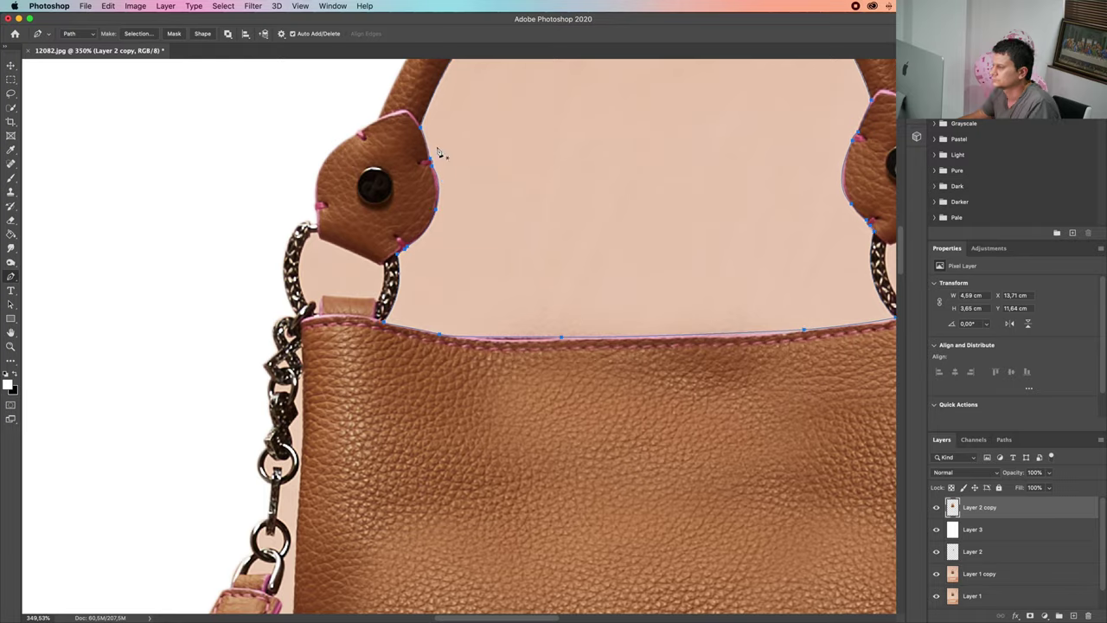
- Convert the handle-opening path into a selection, delete the background inside it, and deselect
scroll(552, 148, down, 4)
drag(552, 148, 421, 306)
right_click(512, 282)
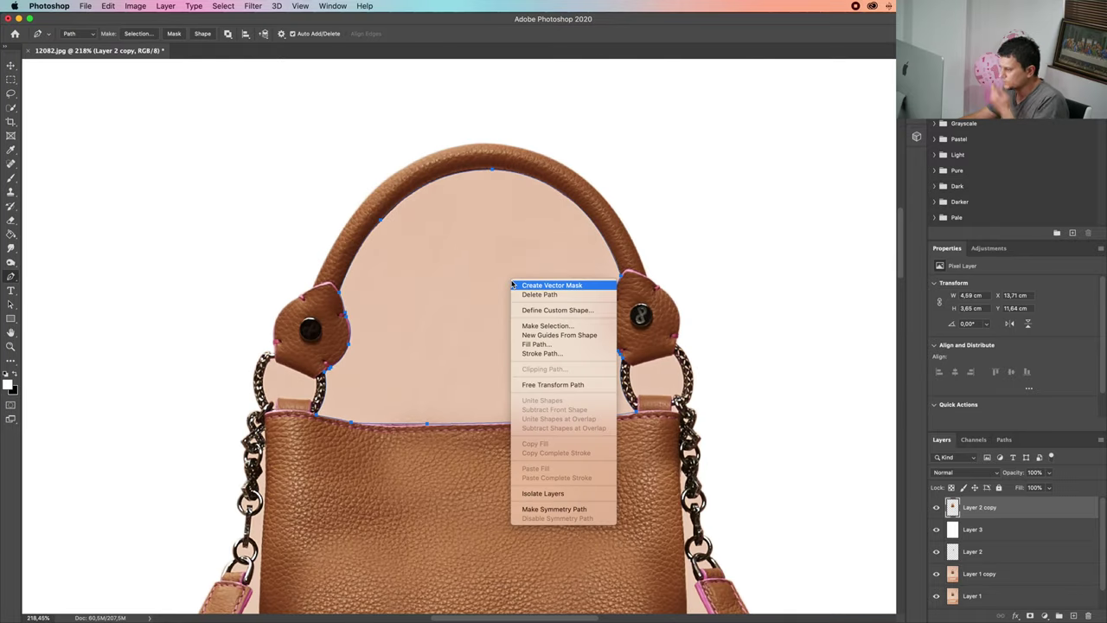
click(570, 326)
click(753, 312)
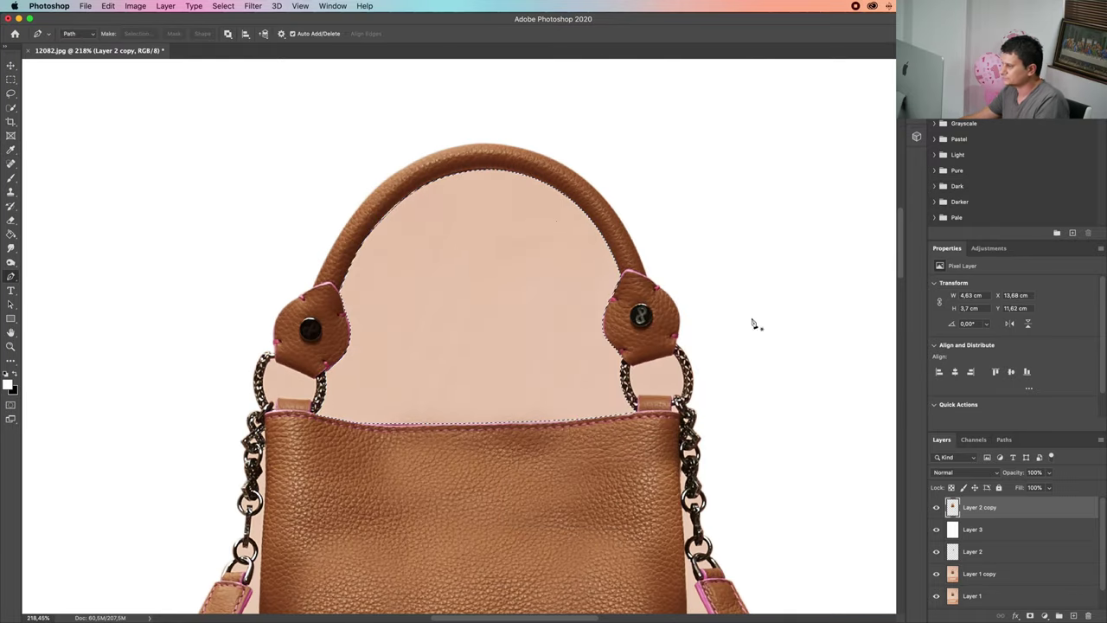
key(Delete)
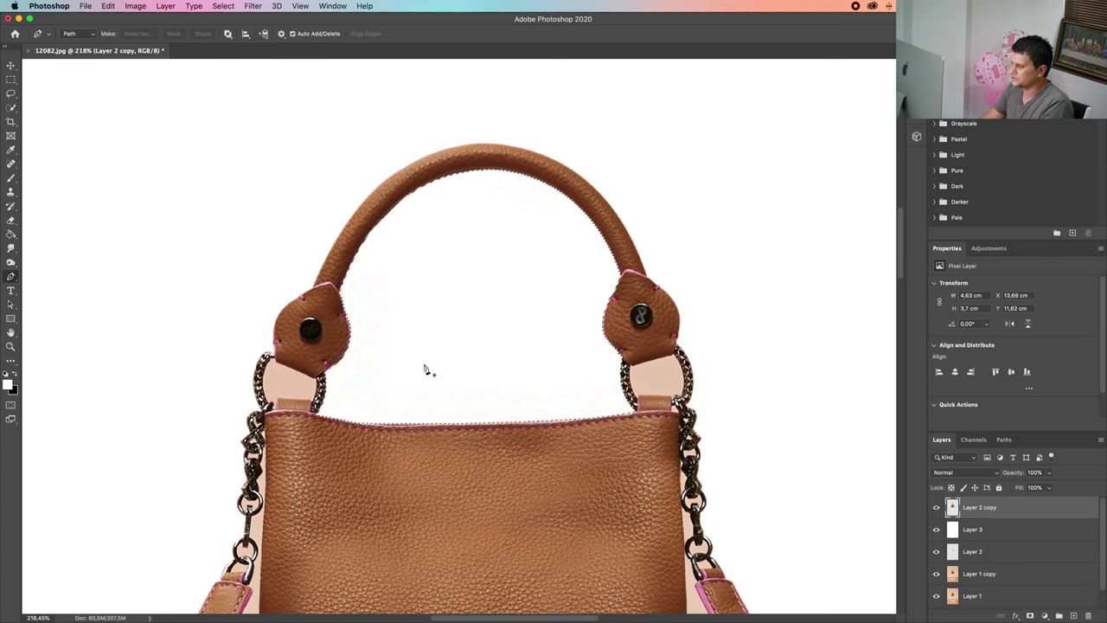
key(super+d)
- Start a new path at the lower right chain ring and trace the bag's right side down to its bottom corner
drag(604, 486, 508, 84)
scroll(599, 180, up, 3)
click(589, 112)
click(591, 222)
click(592, 361)
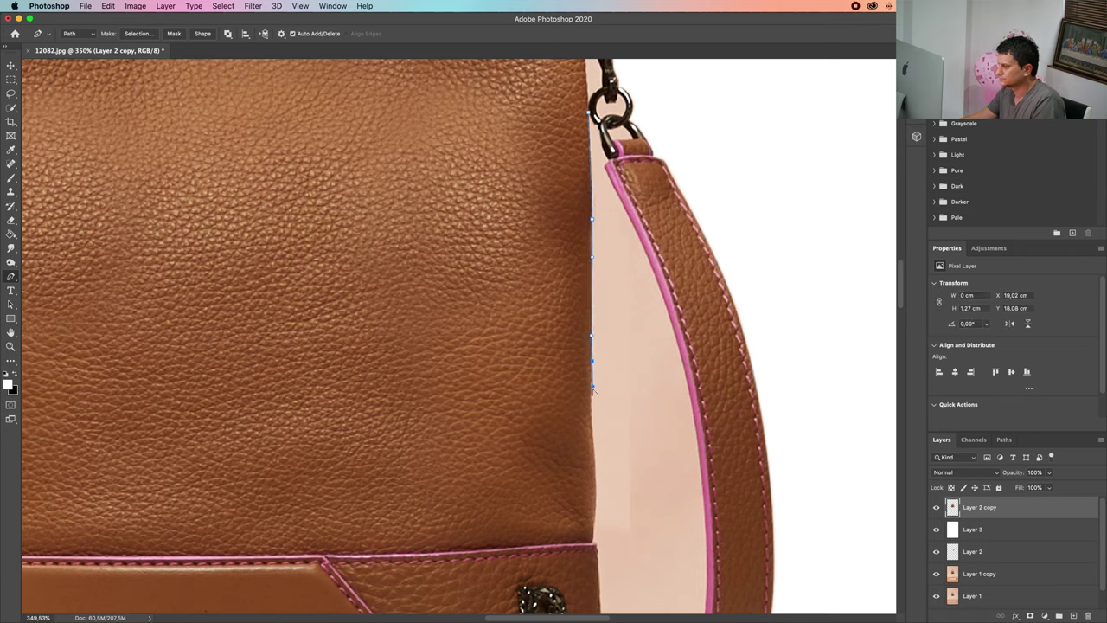
click(592, 432)
drag(594, 541, 619, 395)
click(598, 545)
click(617, 395)
click(623, 485)
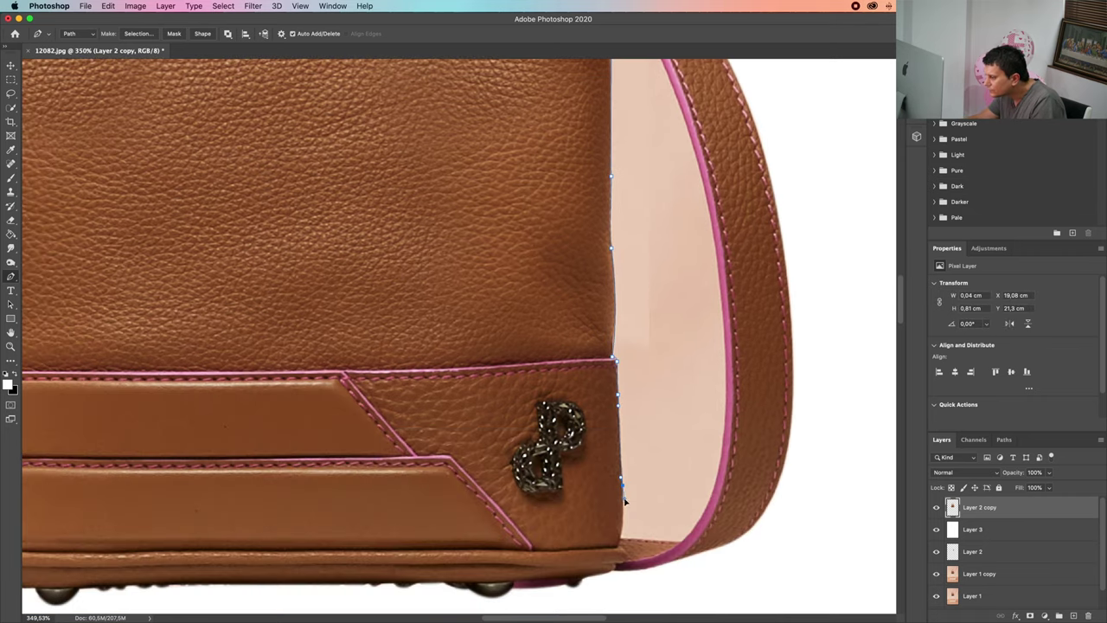
click(621, 538)
- Trace the right strap's inner edge up to the ring, close the path, and delete the enclosed background through a selection
drag(682, 541, 688, 537)
drag(725, 331, 596, 415)
drag(574, 271, 551, 214)
drag(523, 153, 518, 144)
click(513, 128)
scroll(568, 246, up, 3)
scroll(567, 246, left, 1)
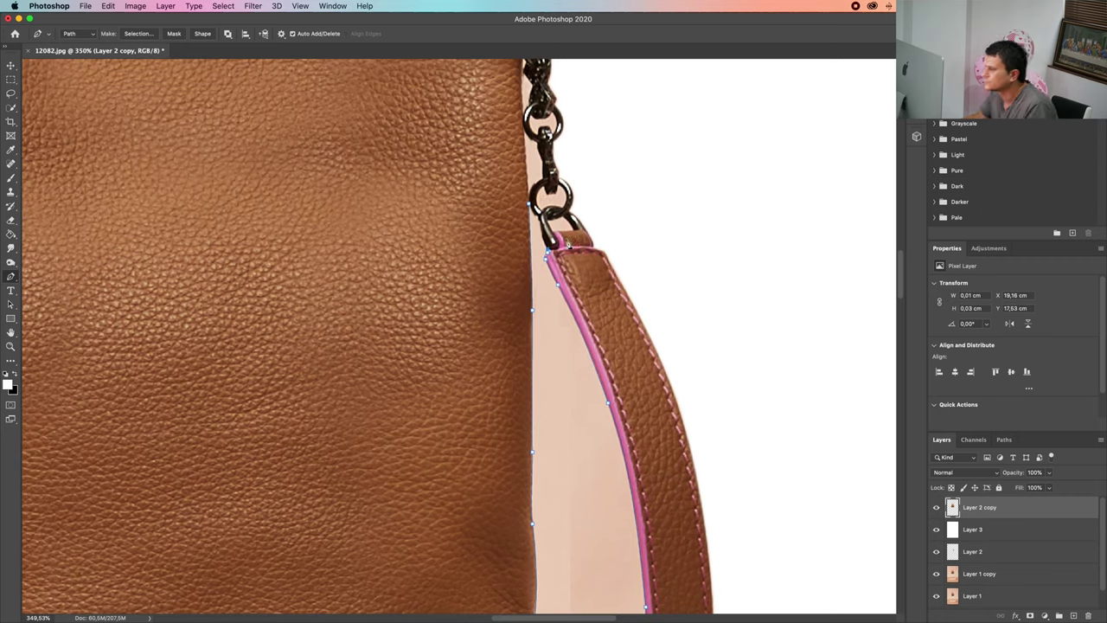
right_click(529, 243)
click(563, 277)
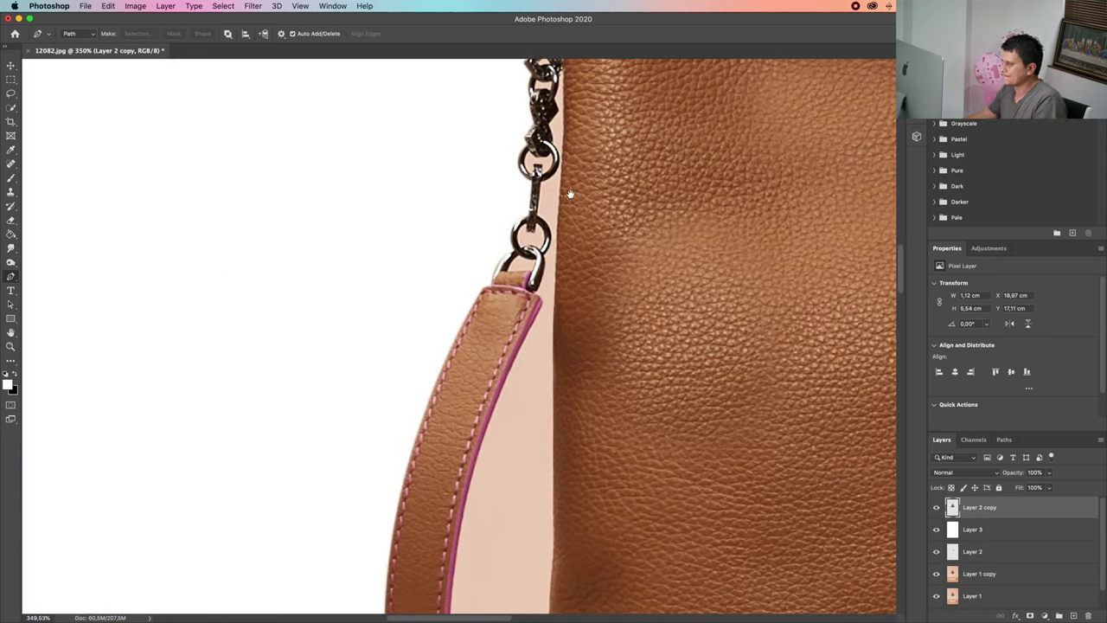
- Start a path beside the left chain and trace the bag's left side down to the upper magenta seam
click(561, 161)
key(super+z)
click(556, 233)
drag(554, 308, 553, 342)
drag(558, 436, 574, 229)
click(568, 212)
click(569, 322)
click(565, 400)
click(567, 448)
click(562, 476)
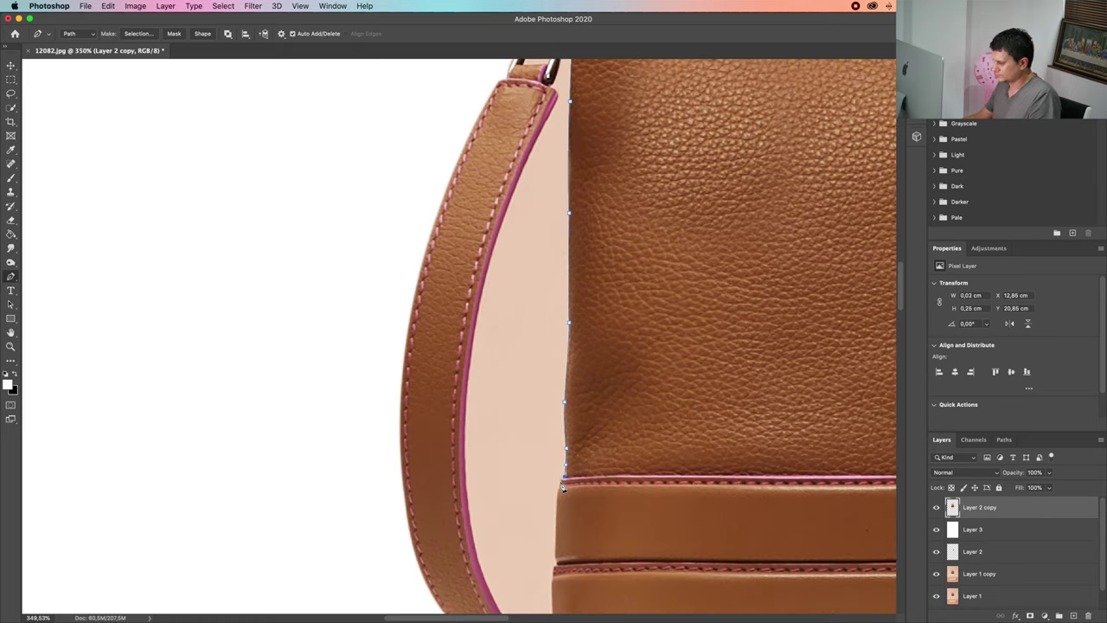
- Continue the path down the left edge of the two lower leather panels to the bag's bottom corner
click(558, 489)
click(556, 516)
click(558, 564)
click(554, 577)
drag(594, 557, 617, 346)
click(578, 421)
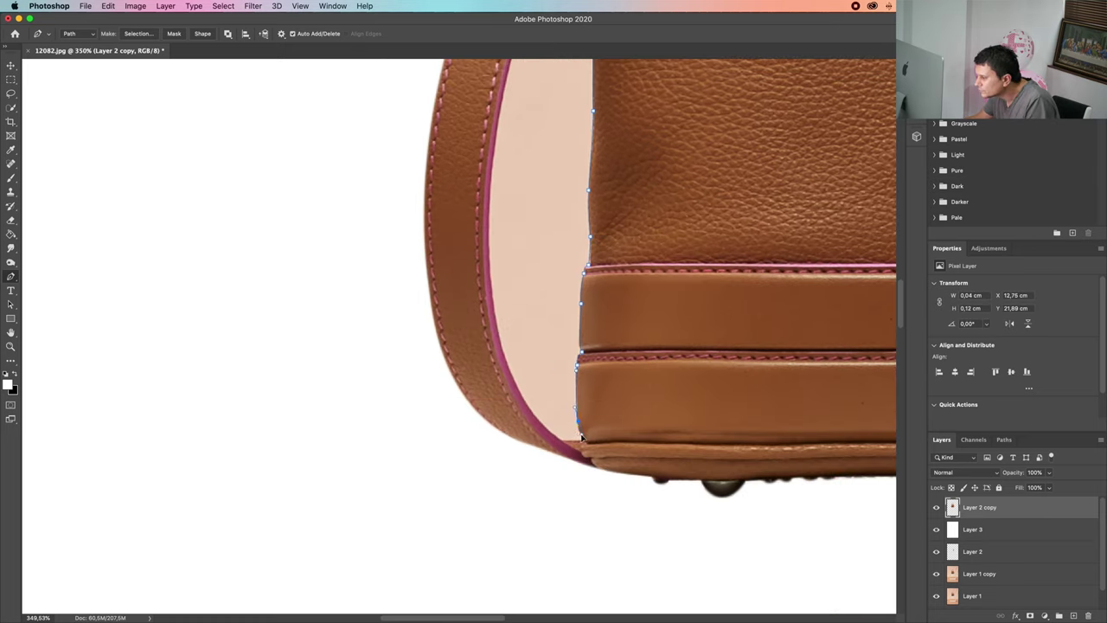
drag(581, 435, 584, 444)
- Trace the left strap's inner edge from the bag's base up to the strap's top end
click(563, 440)
mouse_move(496, 317)
mouse_down()
mouse_move(489, 232)
mouse_move(493, 298)
mouse_up()
drag(501, 106, 507, 159)
drag(516, 104, 489, 270)
drag(535, 164, 558, 141)
click(555, 128)
click(548, 114)
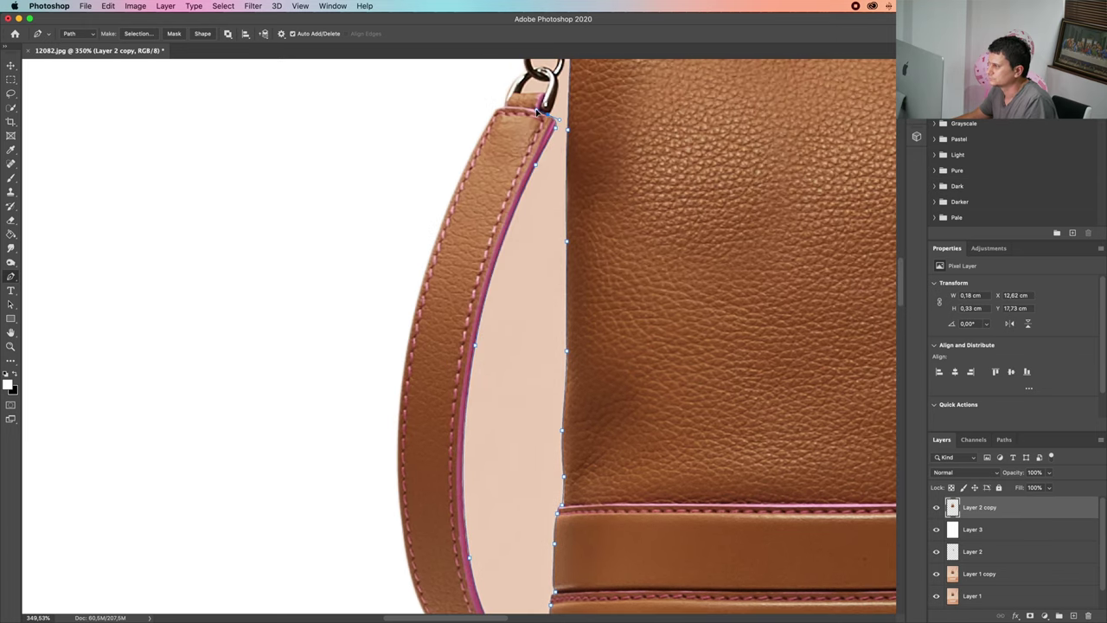
- Continue the path up along the left strap's rings and chain link, closing it at the bag's side
drag(555, 96, 556, 84)
drag(553, 83, 514, 227)
click(515, 220)
drag(518, 186, 520, 144)
click(510, 179)
click(529, 152)
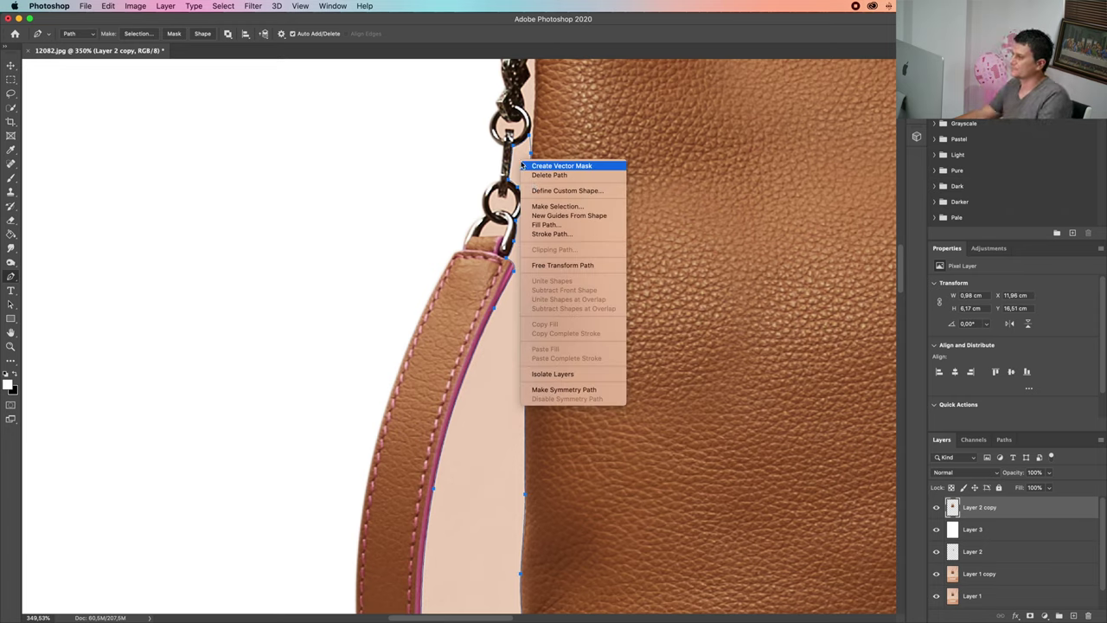
- Convert the path into an anti-aliased selection with a 1-pixel feather, delete the background between bag and left strap, and deselect
right_click(529, 161)
click(557, 206)
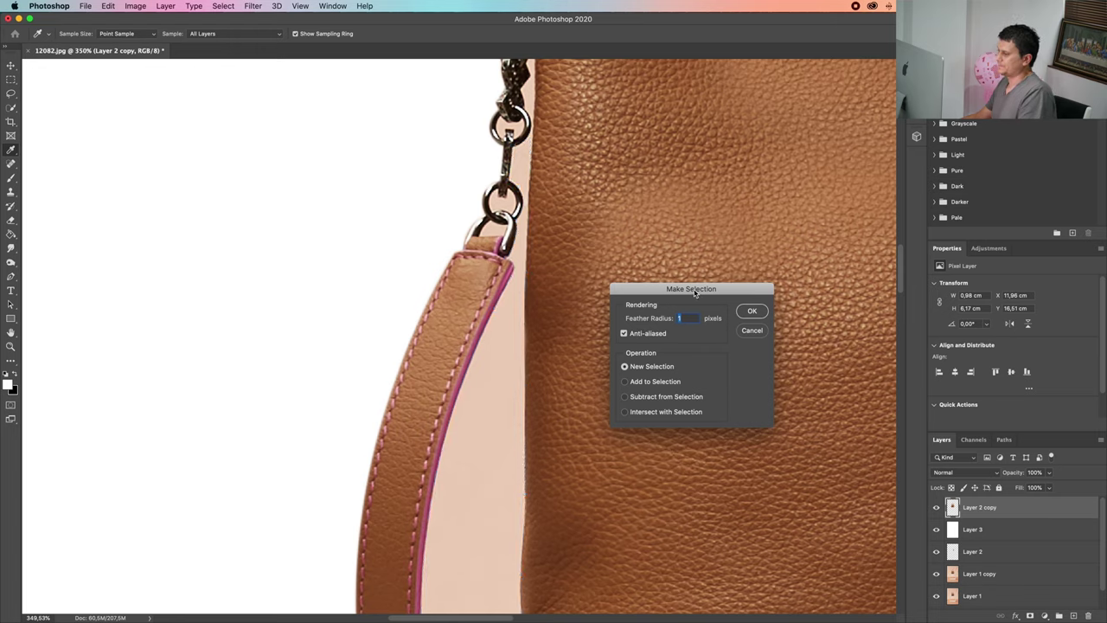
click(752, 312)
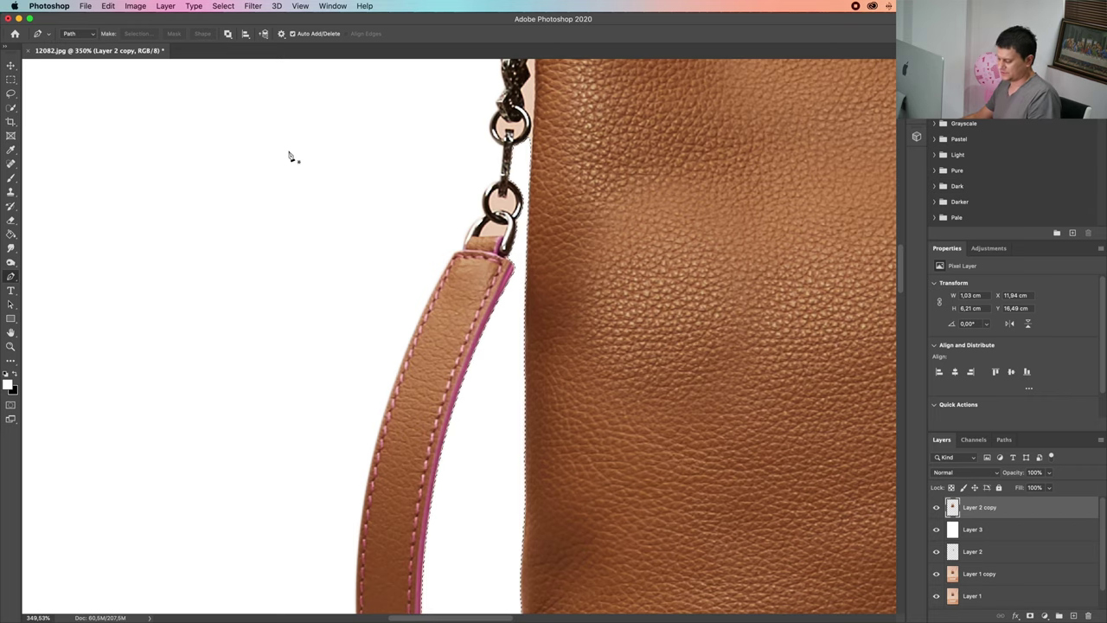
key(m)
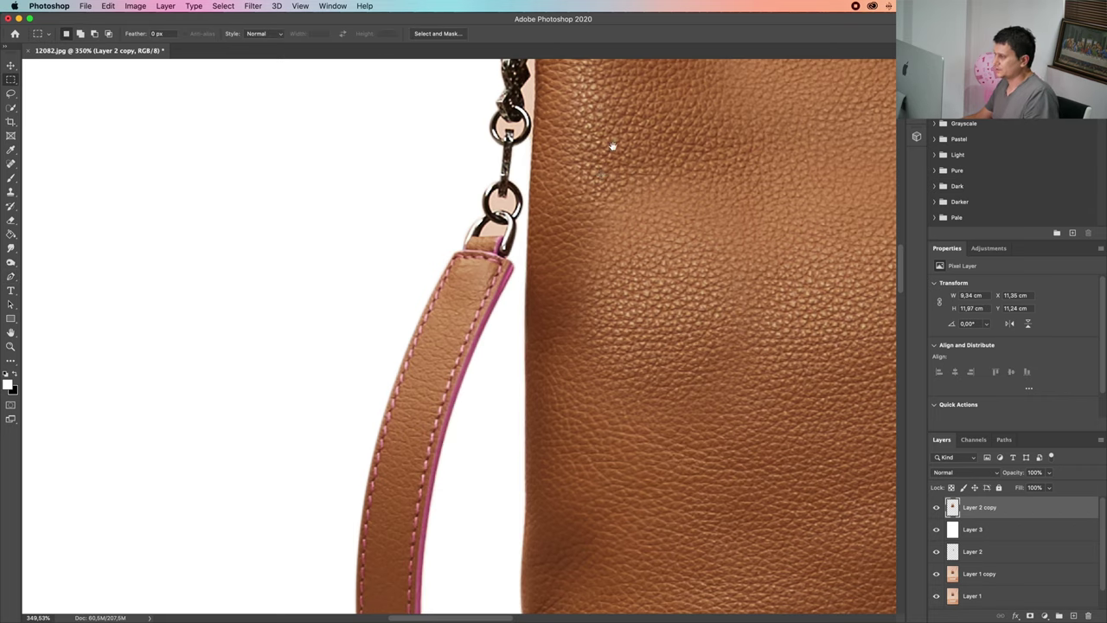
- Set up the Eraser with a soft brush of 38 px size and 0% hardness
drag(612, 146, 327, 423)
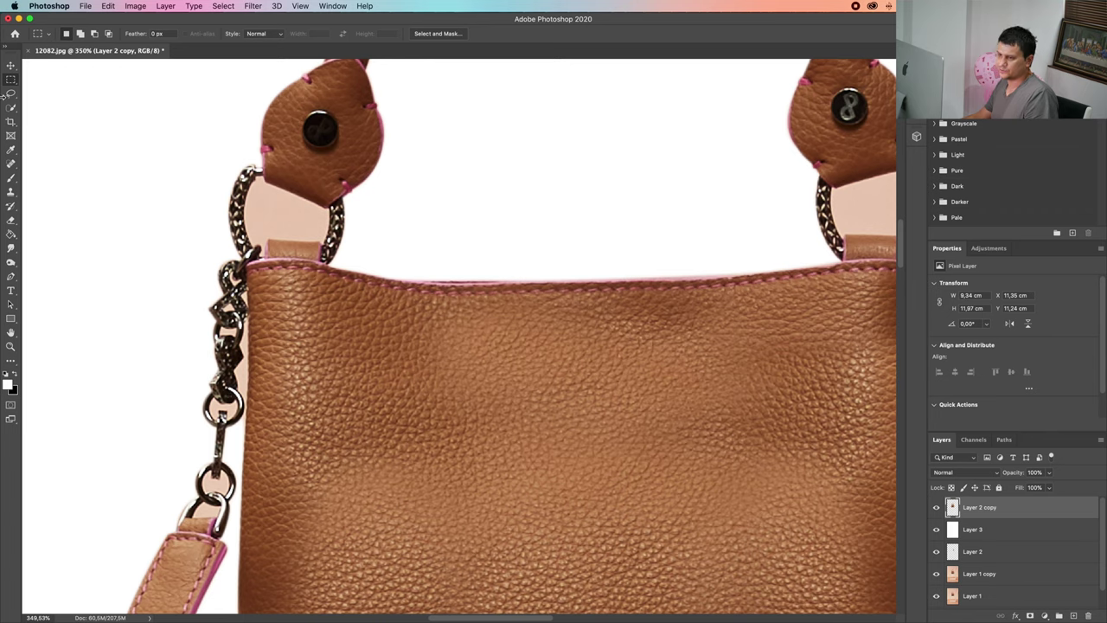
right_click(10, 220)
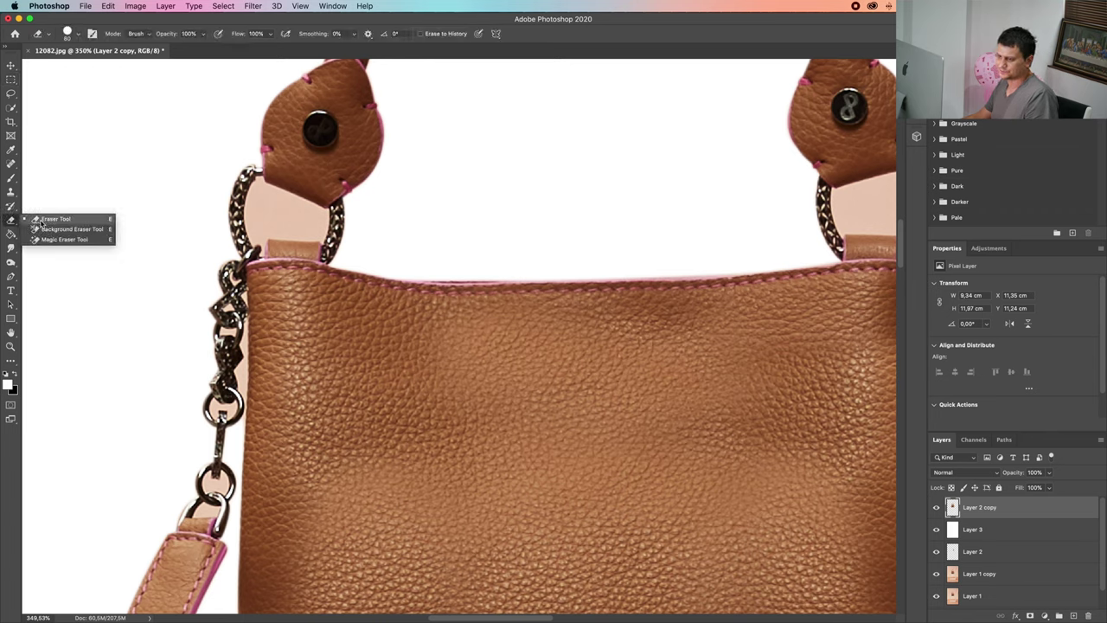
click(52, 218)
click(76, 35)
drag(76, 77, 15, 100)
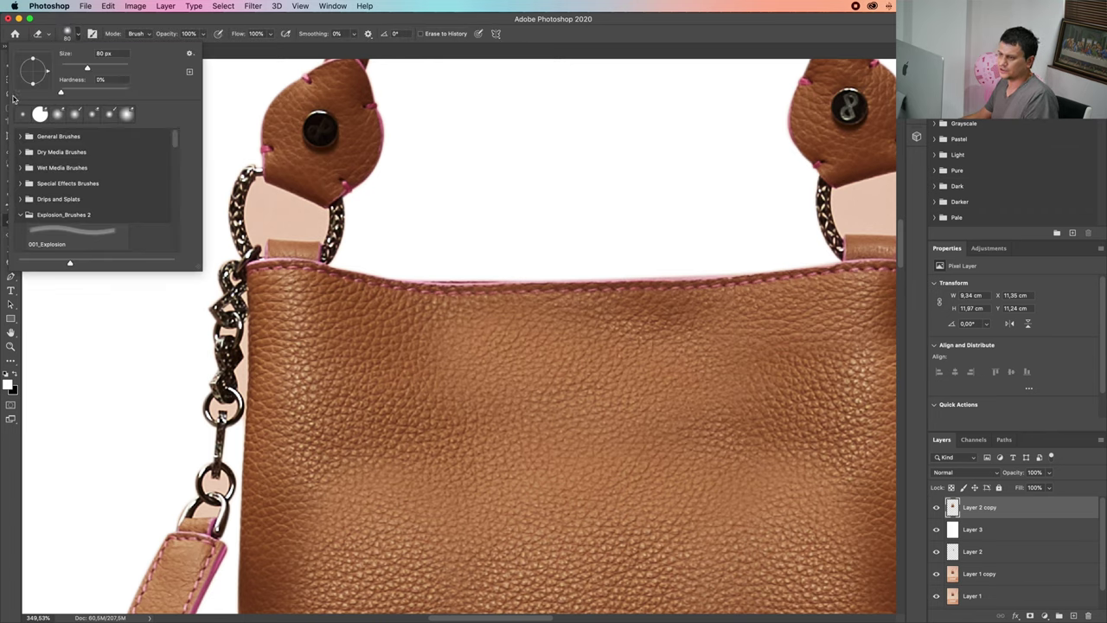
drag(84, 72, 73, 70)
click(210, 113)
- Shrink the eraser brush and erase leftover background inside the upper links of the left chain and around its rings
drag(216, 337, 296, 244)
scroll(306, 218, up, 5)
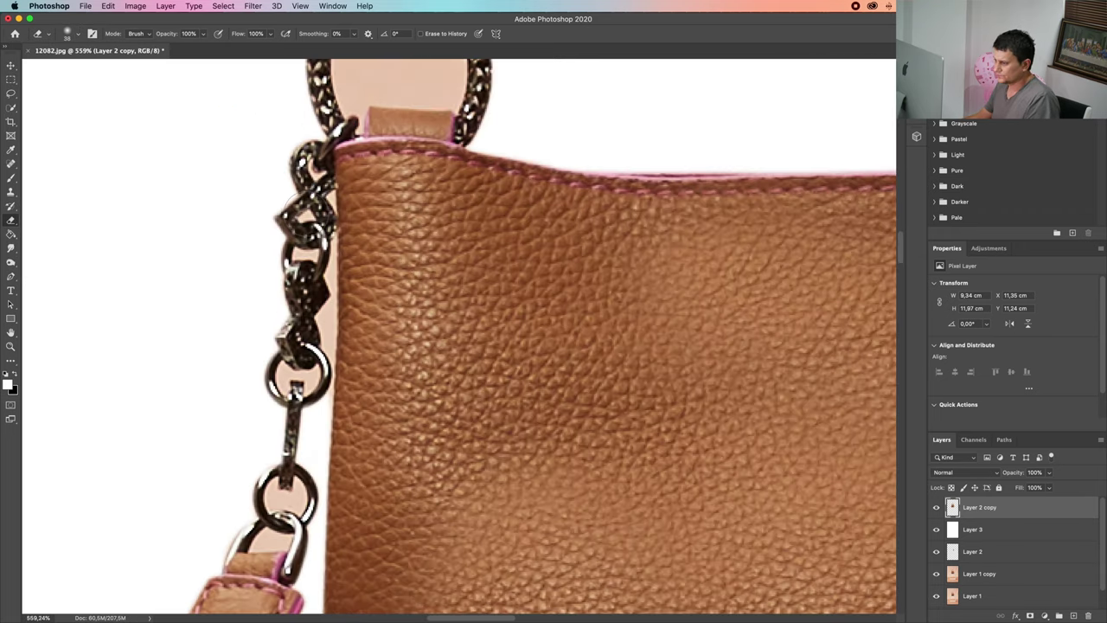
key(bracketleft)
key(bracketleft)
key(bracketleft)
key(bracketleft)
key(bracketleft)
key(bracketleft)
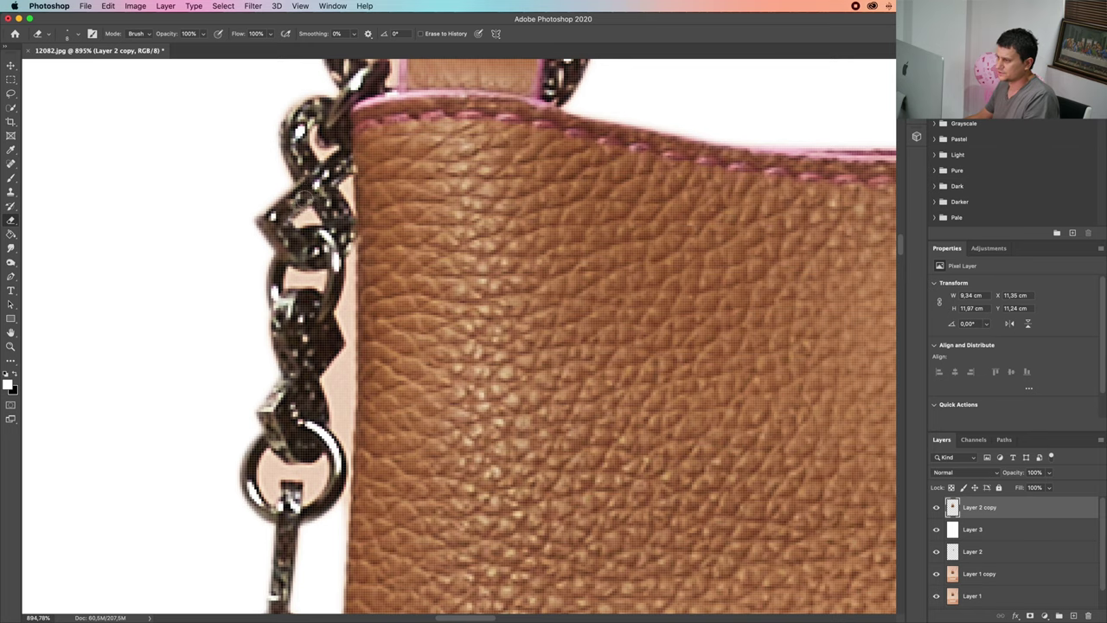
scroll(305, 190, down, 3)
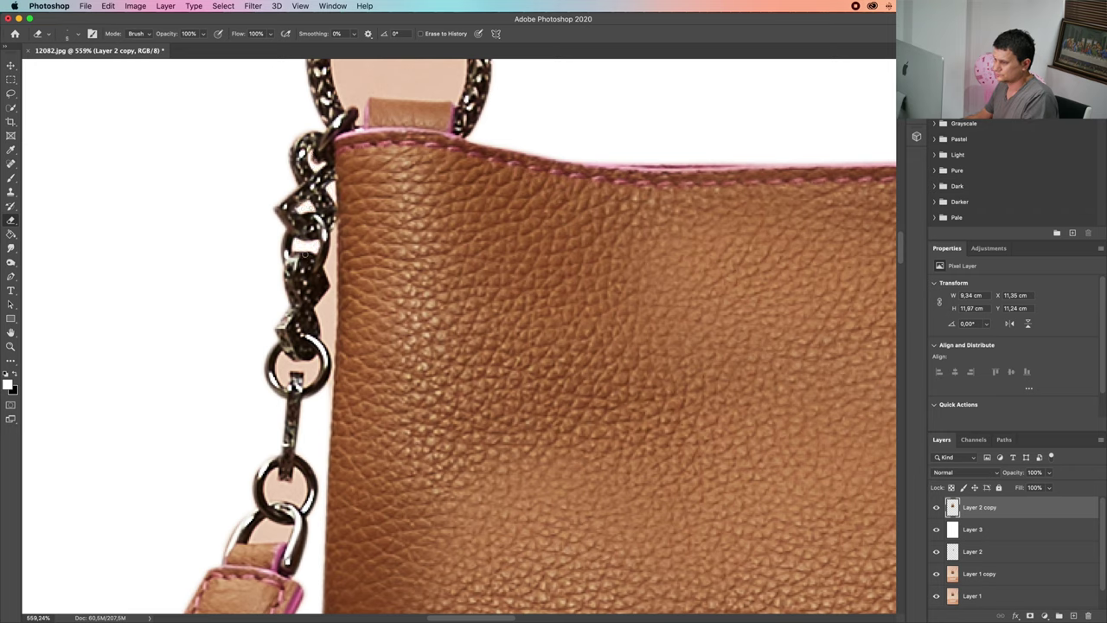
mouse_move(271, 477)
mouse_down()
mouse_move(297, 475)
mouse_move(294, 496)
mouse_move(277, 529)
mouse_up()
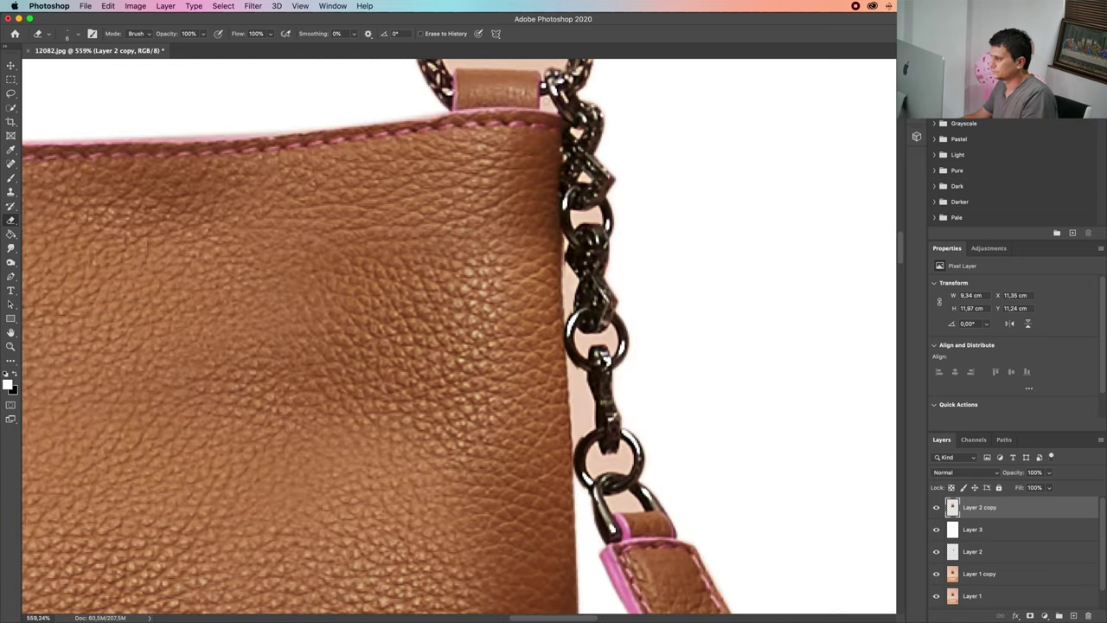
- Erase the leftover background inside the right chain's links and in the gap between the chain and the bag's side
drag(545, 99, 579, 134)
drag(582, 177, 589, 180)
drag(597, 221, 577, 218)
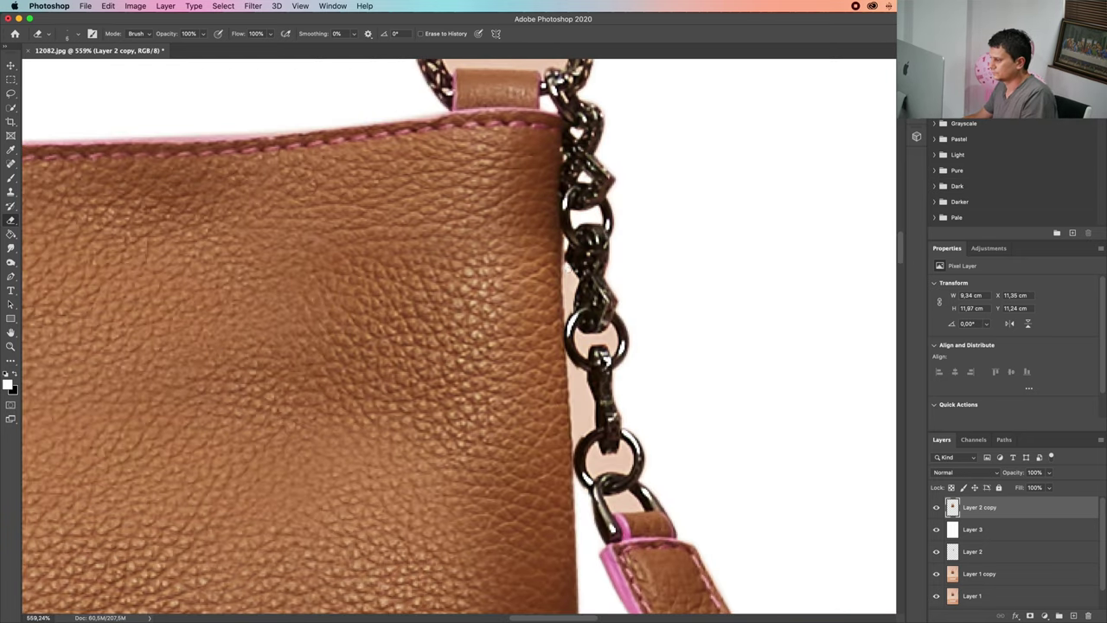
drag(570, 269, 566, 308)
mouse_move(580, 334)
mouse_down()
mouse_move(592, 336)
mouse_move(579, 342)
mouse_up()
mouse_move(575, 368)
mouse_down()
mouse_move(584, 378)
mouse_move(575, 443)
mouse_move(616, 467)
mouse_move(623, 445)
mouse_move(632, 500)
mouse_up()
- Enlarge the eraser brush to 25 px and clear the leftover background inside the right handle's metal ring
key(h)
drag(485, 378, 443, 262)
key(bracketright)
key(bracketright)
mouse_move(373, 227)
mouse_down()
mouse_move(476, 275)
mouse_move(474, 316)
mouse_up()
mouse_move(474, 316)
mouse_down()
mouse_move(376, 325)
mouse_move(365, 230)
mouse_move(377, 345)
mouse_move(428, 341)
mouse_up()
key(h)
mouse_move(533, 275)
mouse_down()
mouse_move(555, 332)
mouse_move(638, 342)
mouse_move(660, 252)
mouse_move(540, 260)
mouse_move(639, 302)
mouse_move(556, 314)
mouse_move(618, 303)
mouse_up()
click(78, 34)
key(bracketright)
key(bracketright)
key(space)
drag(259, 302, 883, 304)
mouse_move(236, 329)
mouse_down()
mouse_move(289, 304)
mouse_move(231, 302)
mouse_up()
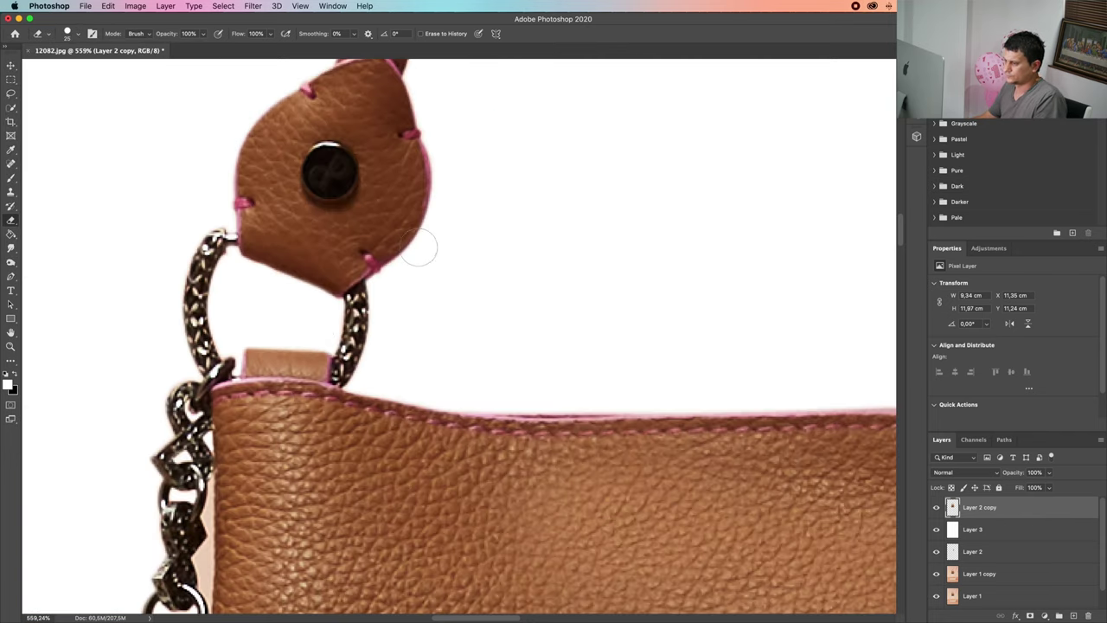
- Crop the canvas on all sides to a smaller frame with the bag roughly centred
key(super+0)
key(super+minus)
key(super+minus)
key(super+minus)
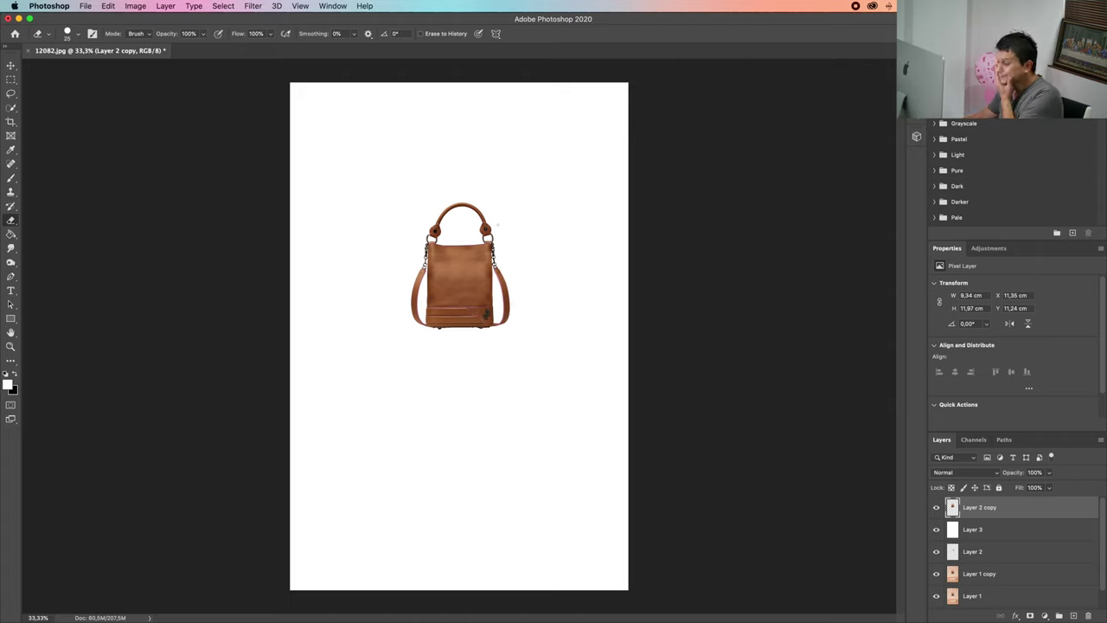
click(11, 121)
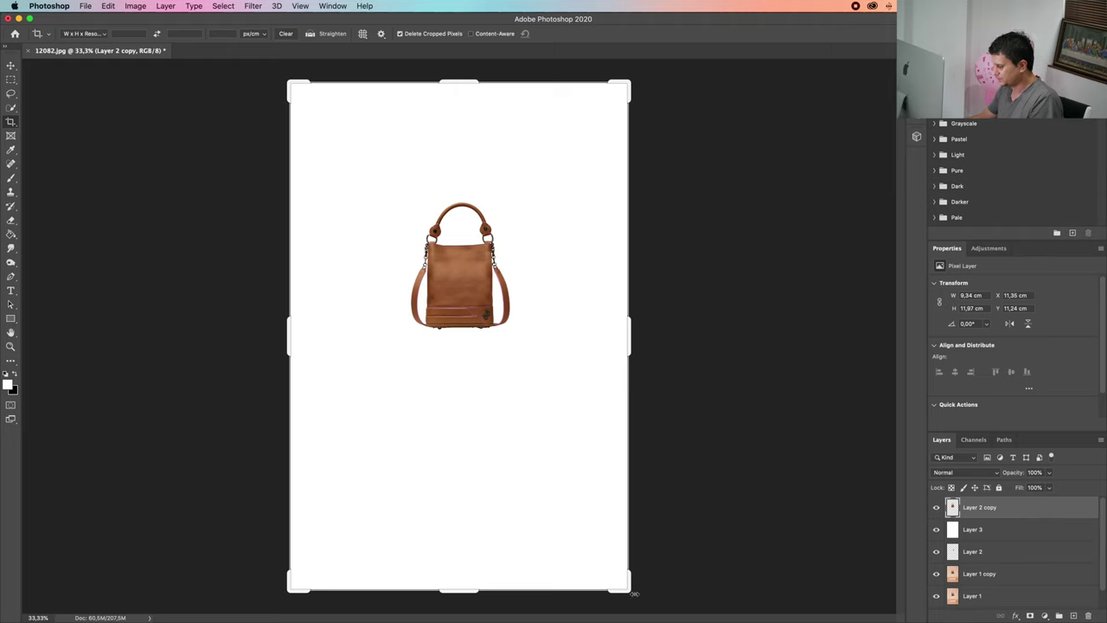
drag(623, 590, 589, 489)
drag(444, 341, 403, 299)
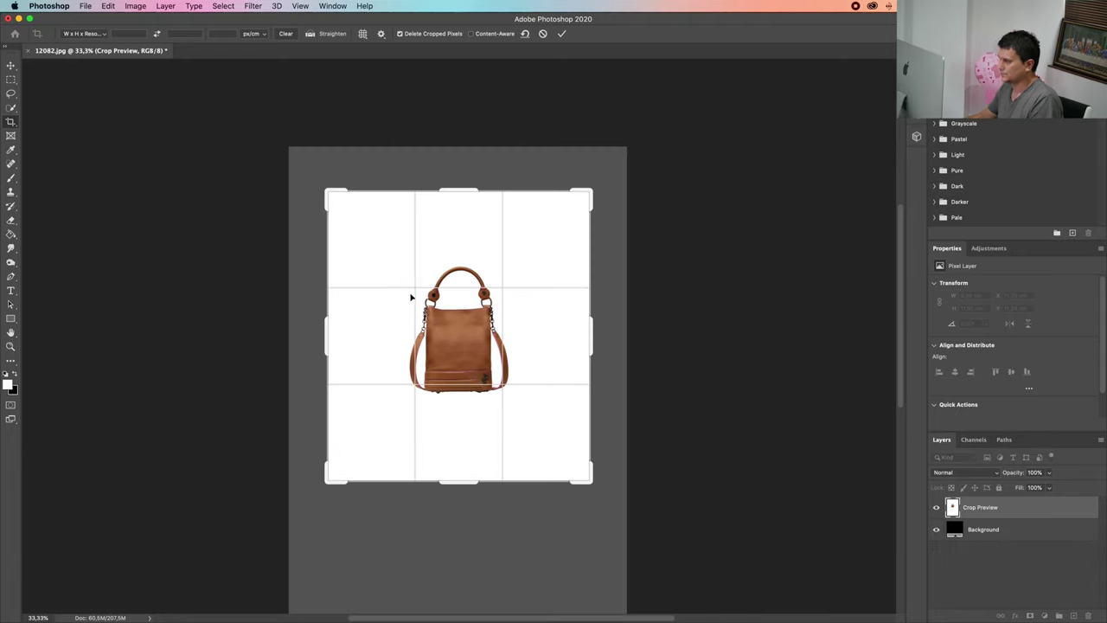
click(562, 35)
key(super+plus)
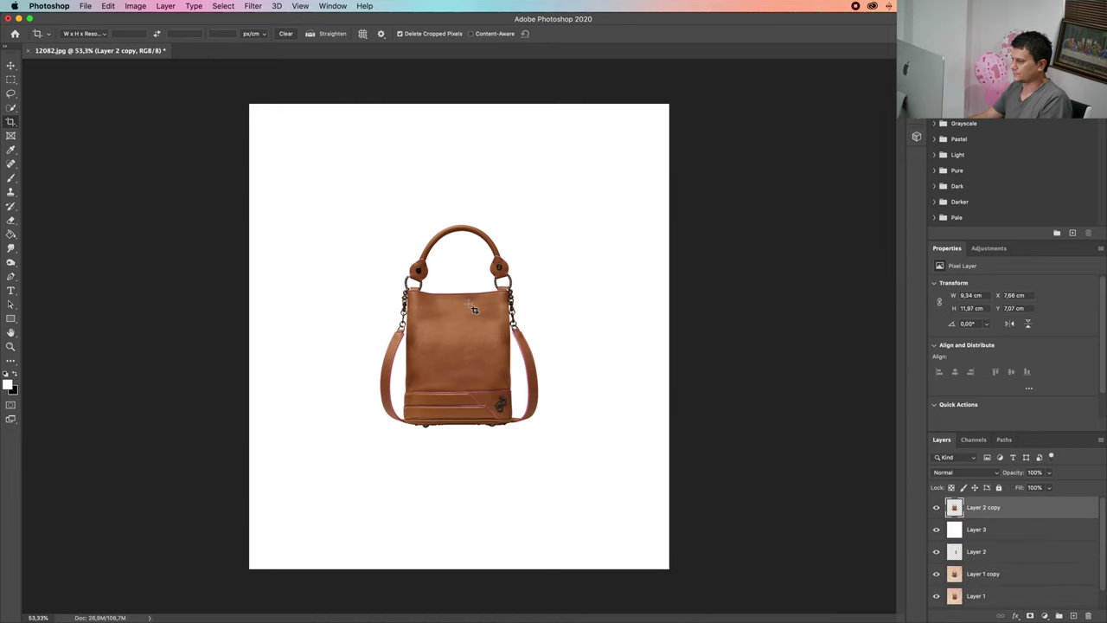
key(super+plus)
key(super+minus)
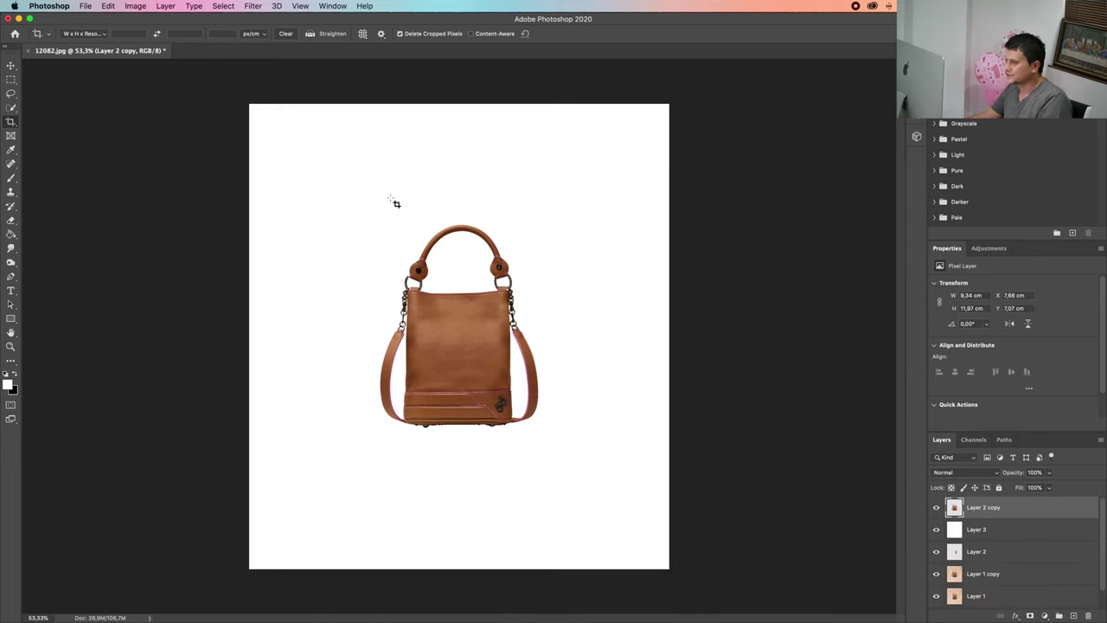
- Apply Camera Raw to the bag with exposure +0.25, contrast -13, highlights +8, shadows +14, whites +1, blacks +8, texture +5, vibrance +3, saturation +4
click(251, 6)
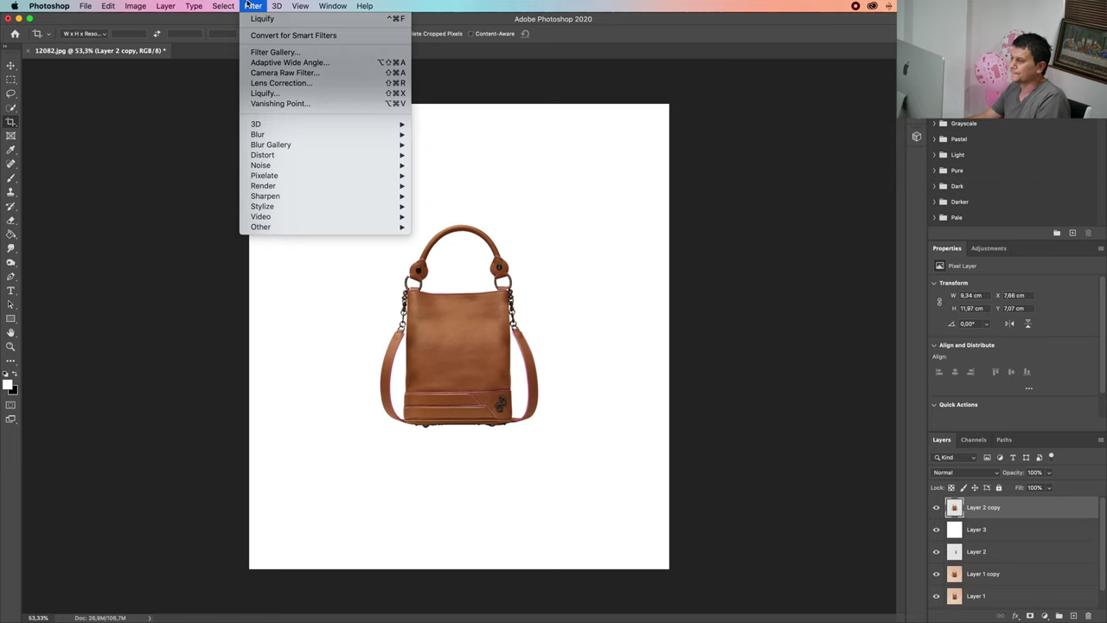
click(270, 74)
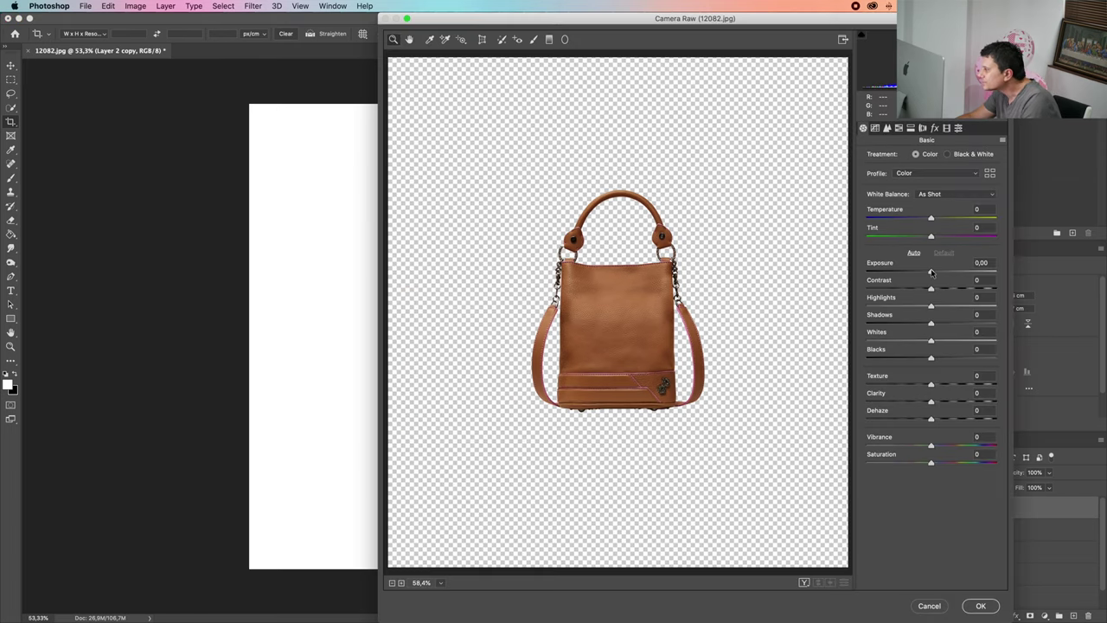
drag(931, 273, 936, 326)
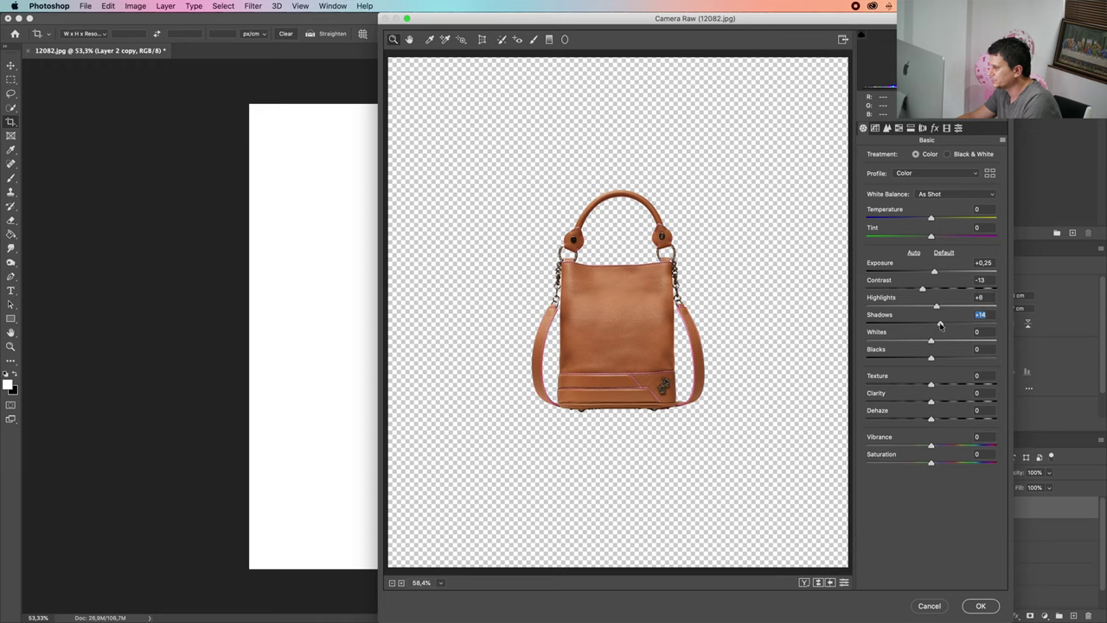
drag(931, 340, 937, 388)
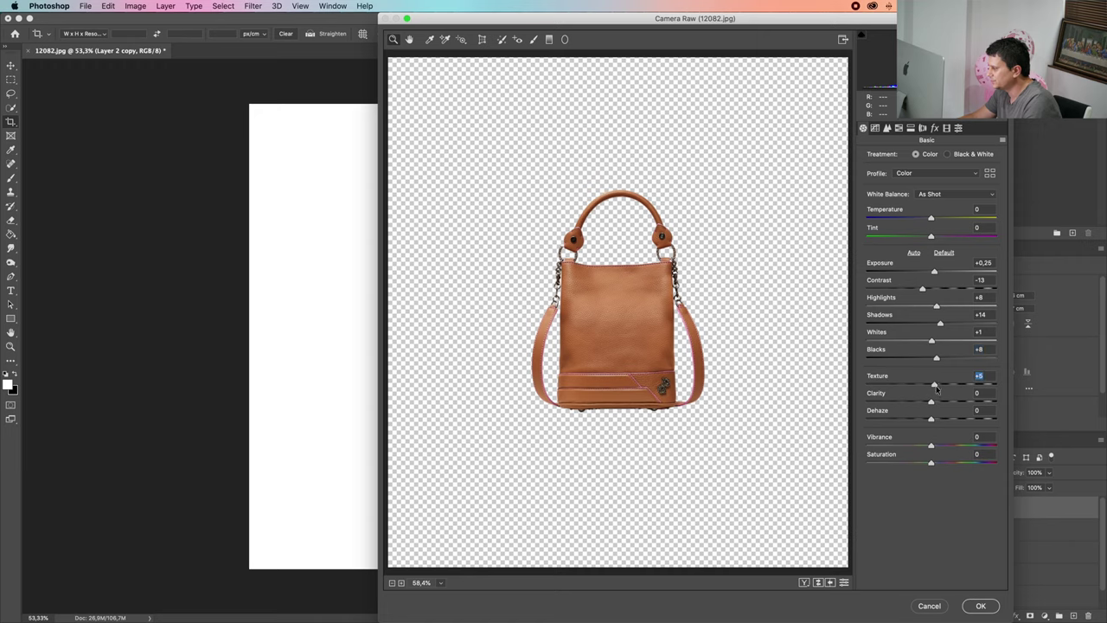
click(932, 447)
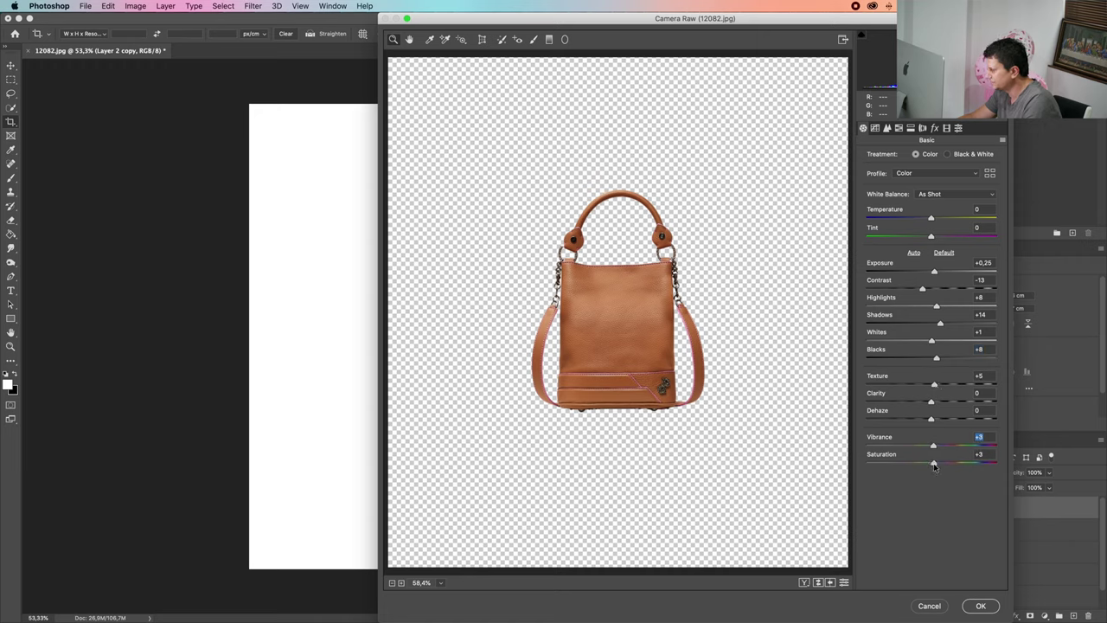
drag(933, 465, 934, 465)
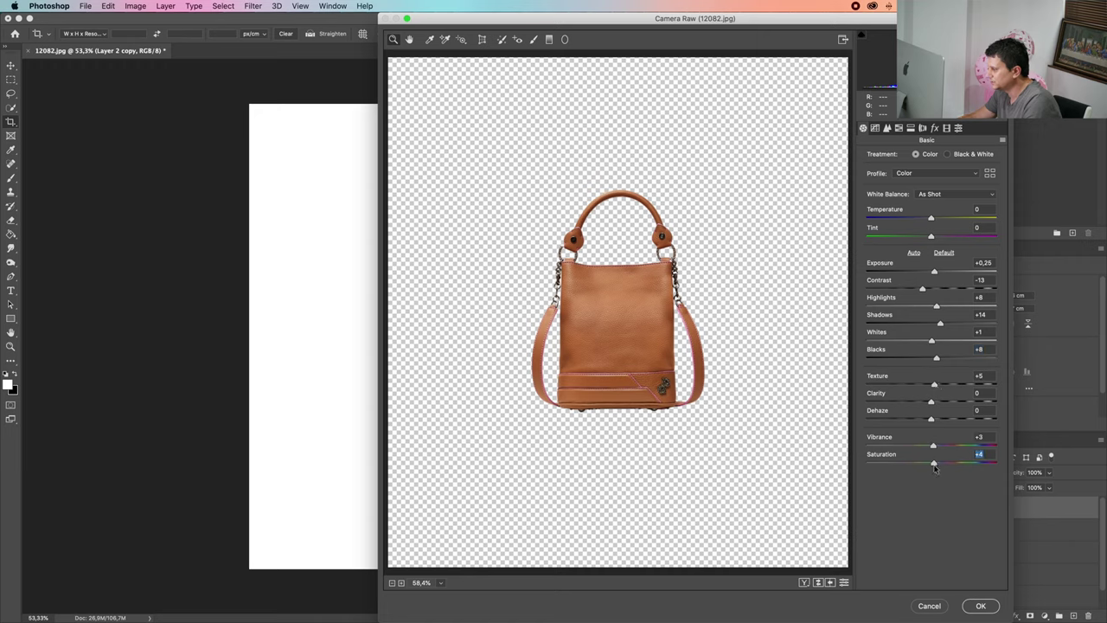
click(994, 608)
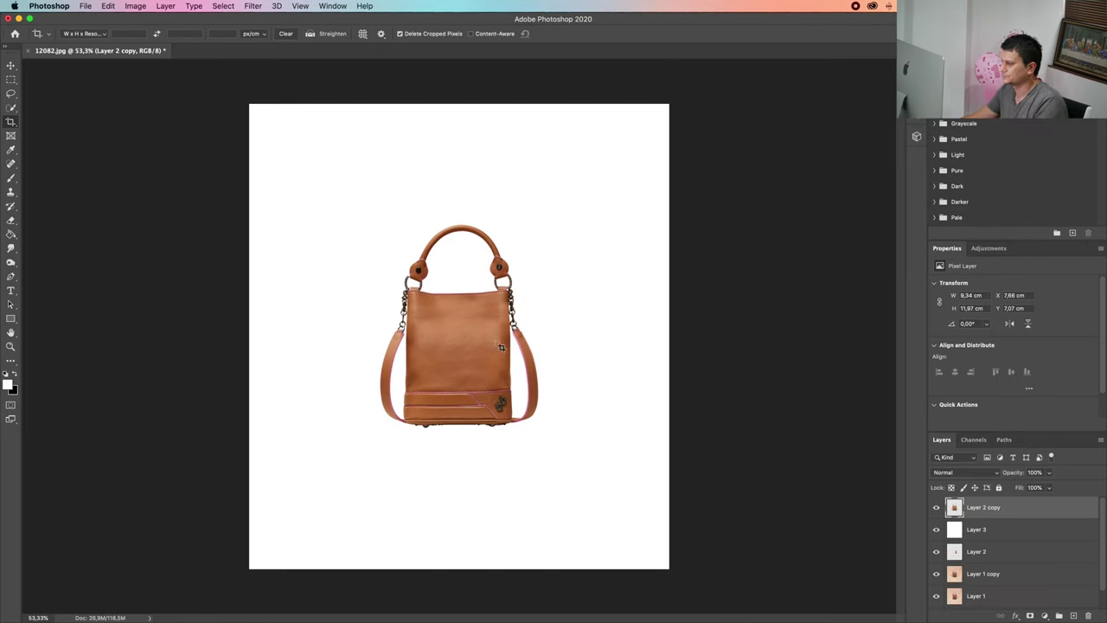
- Inspect the bag's handle, rings, chains, straps, base and logo up close for remaining flaws
scroll(517, 295, up, 6)
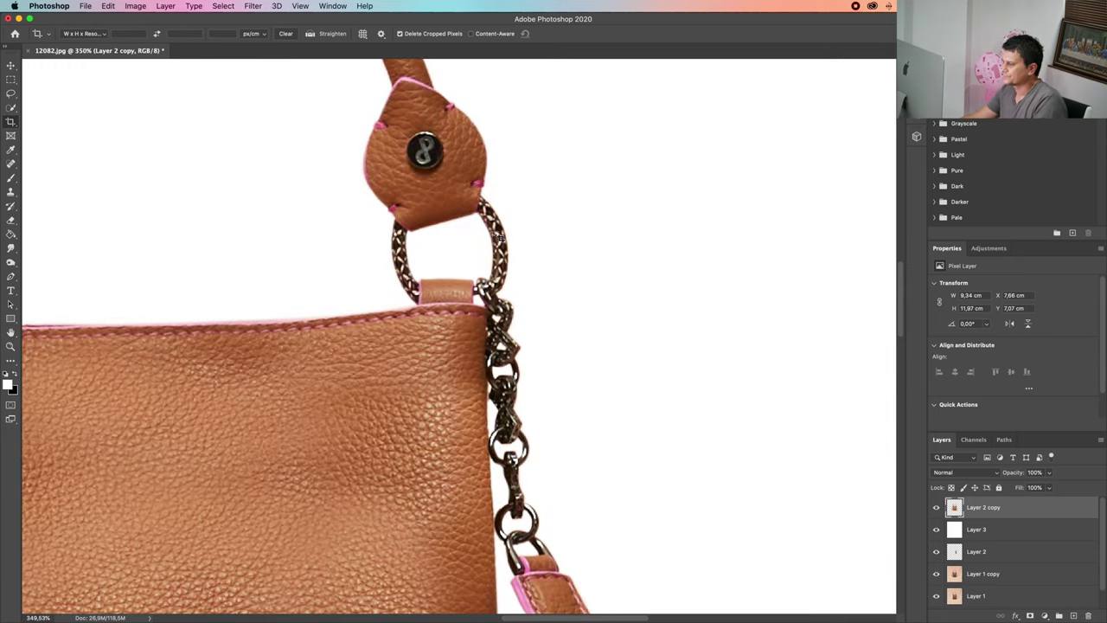
scroll(477, 299, up, 2)
scroll(477, 299, left, 2)
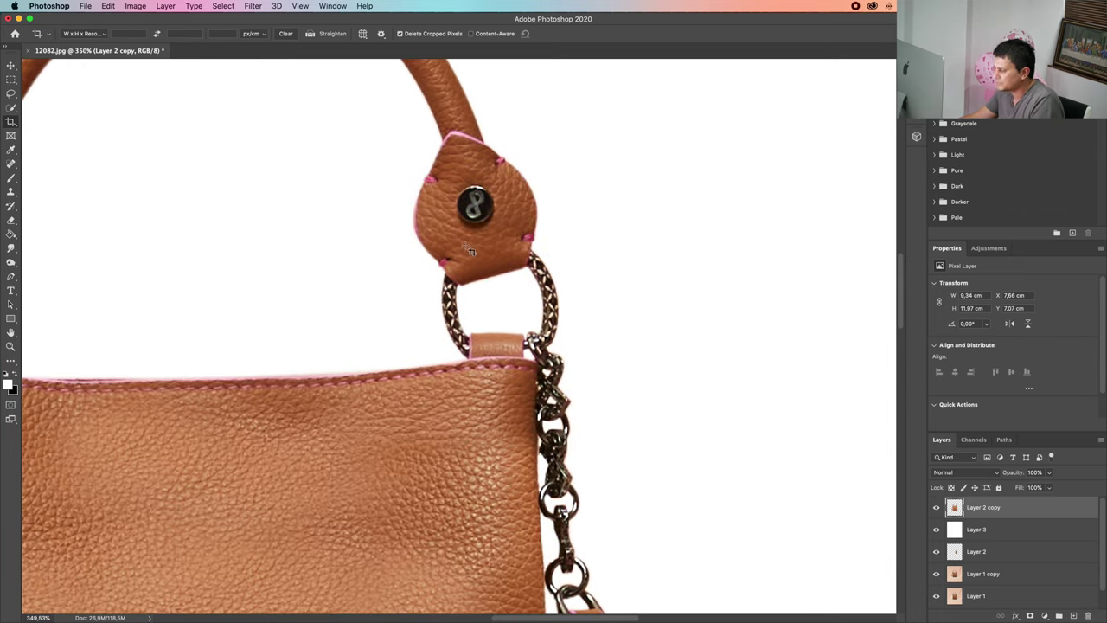
key(v)
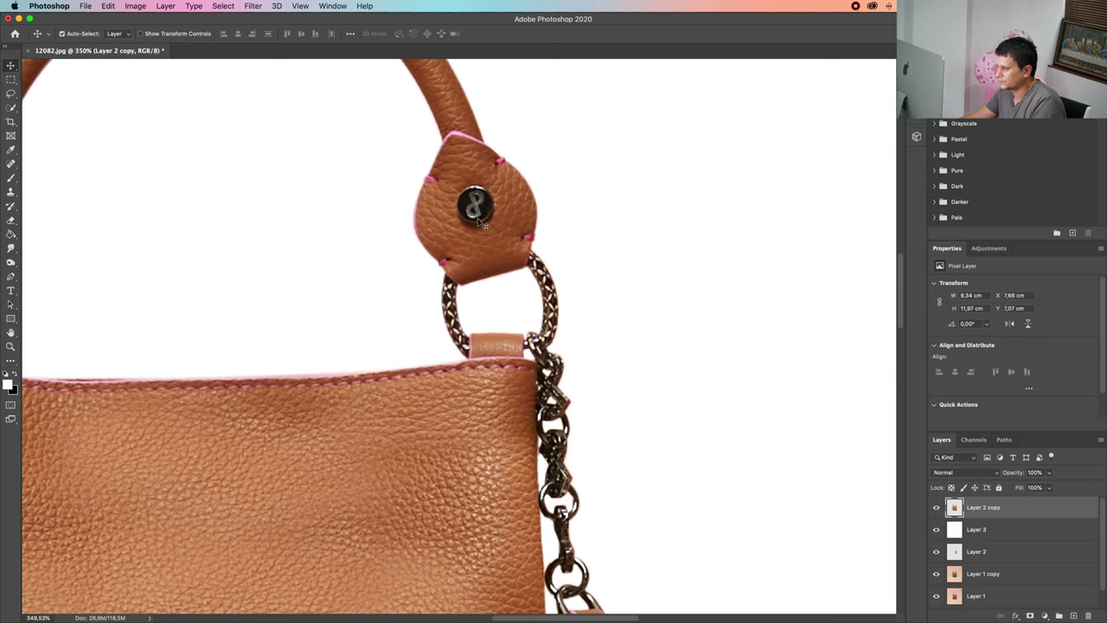
drag(566, 527, 585, 161)
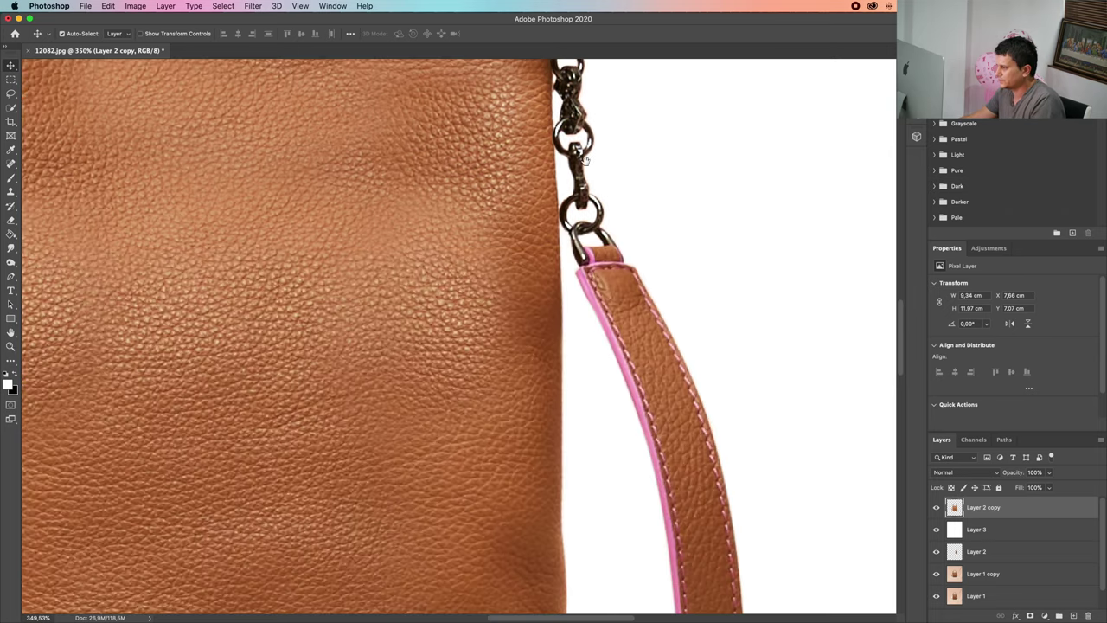
drag(525, 480, 528, 229)
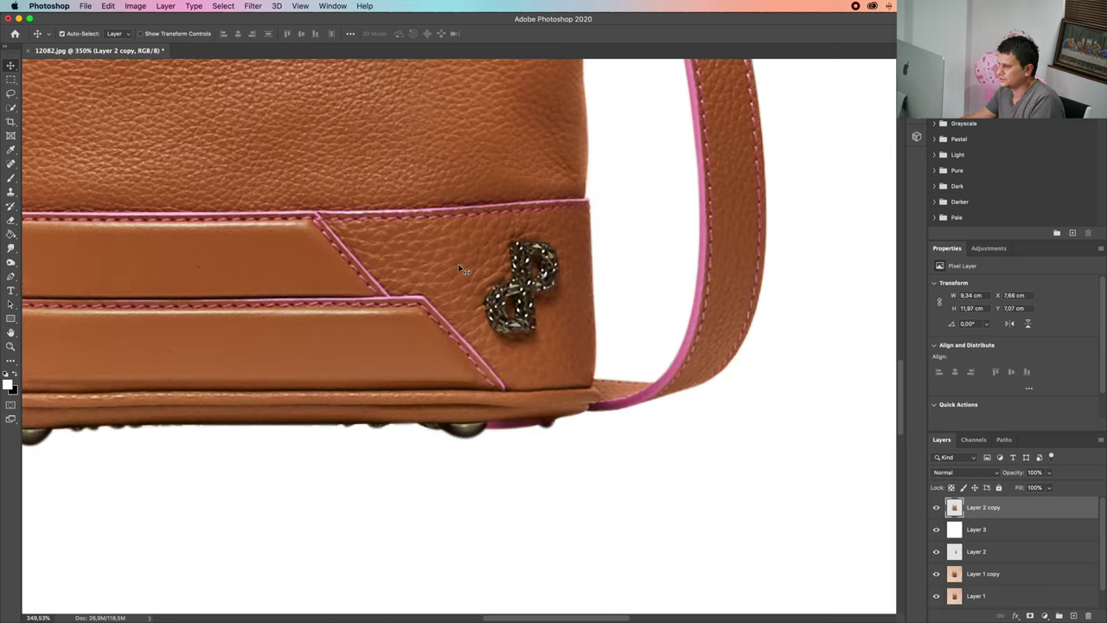
drag(308, 98, 668, 423)
drag(417, 194, 410, 508)
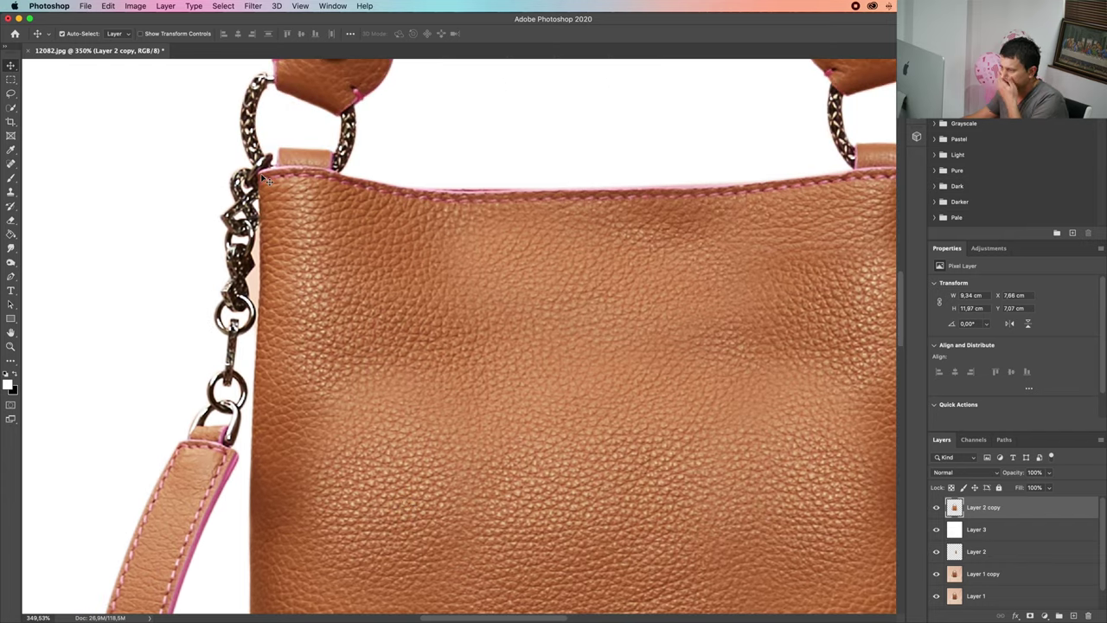
scroll(586, 341, down, 5)
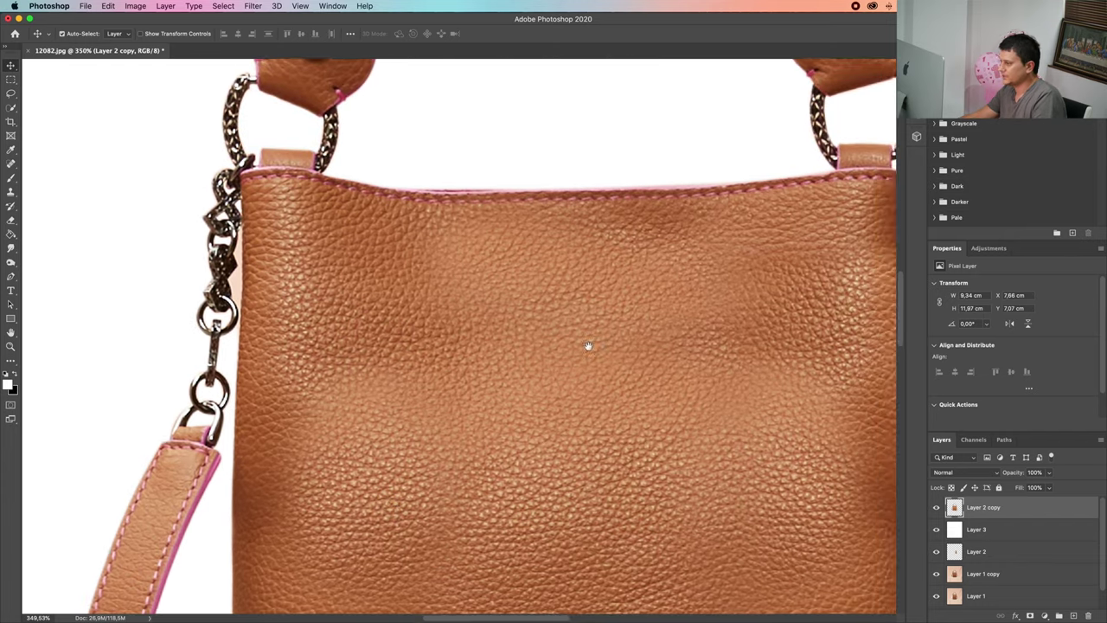
scroll(597, 328, down, 3)
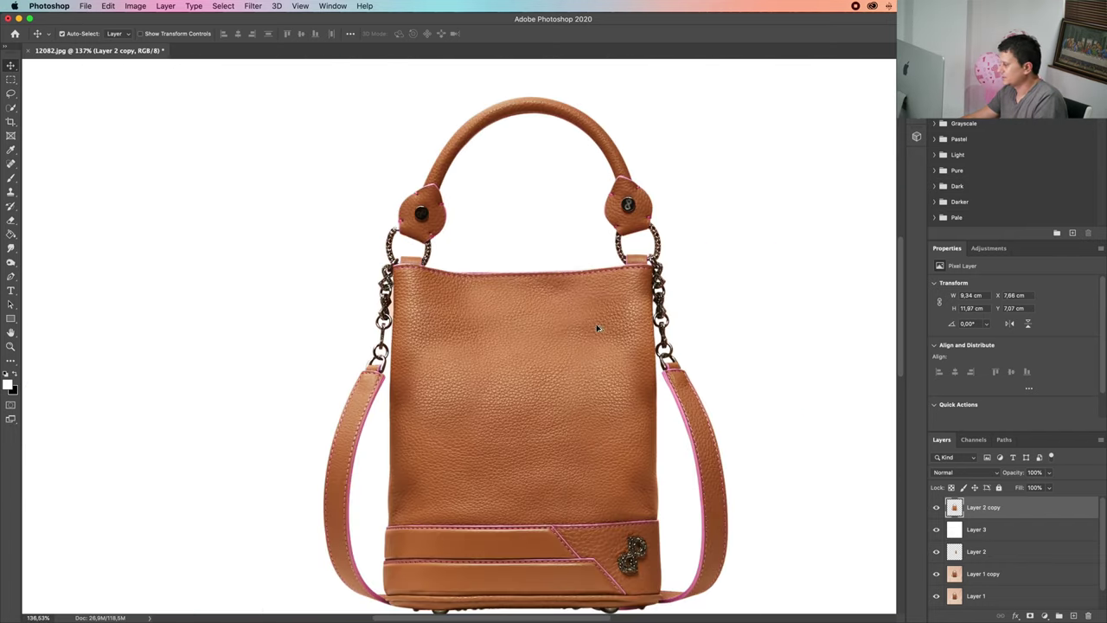
- Add a Brightness/Contrast adjustment layer with brightness 79, clipped to Layer 2 copy, and invert its mask to black
click(1045, 615)
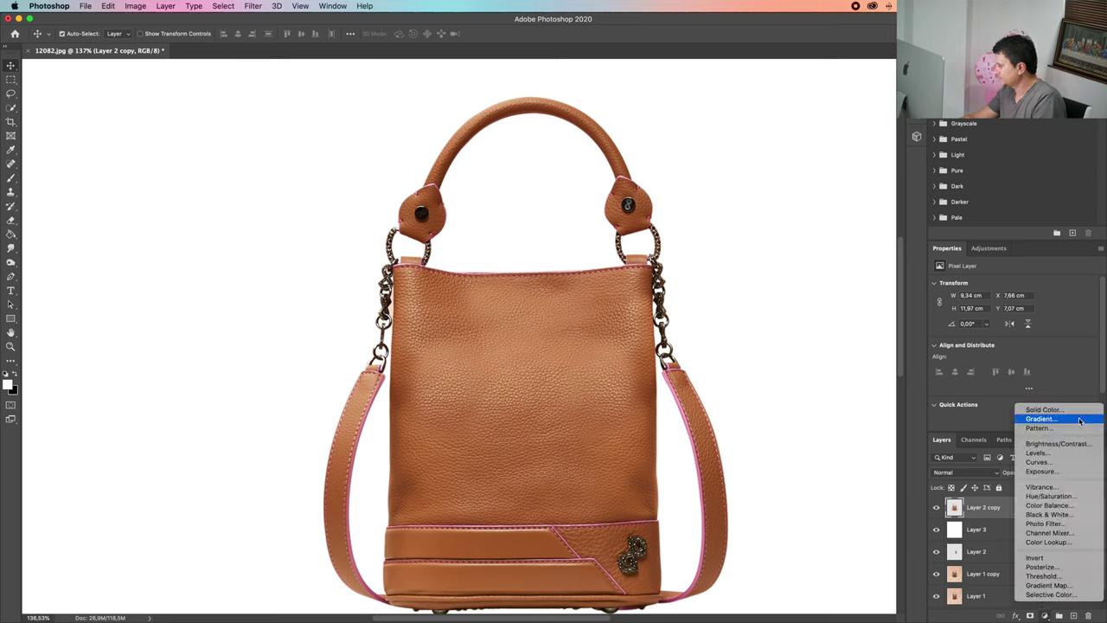
key(Escape)
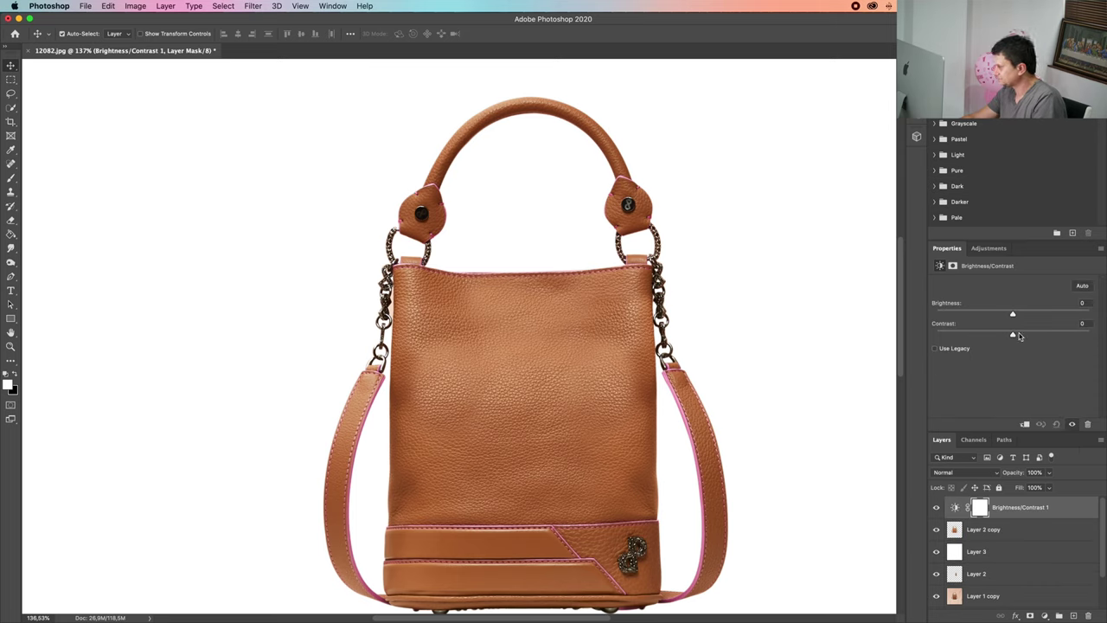
drag(1017, 318, 1041, 319)
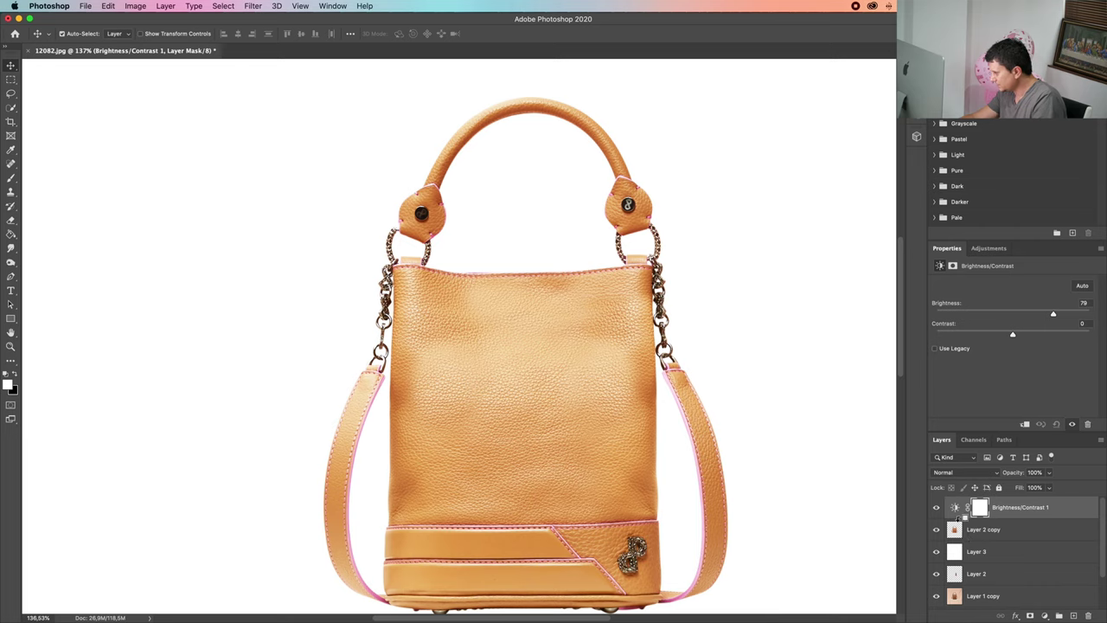
alt+click(958, 516)
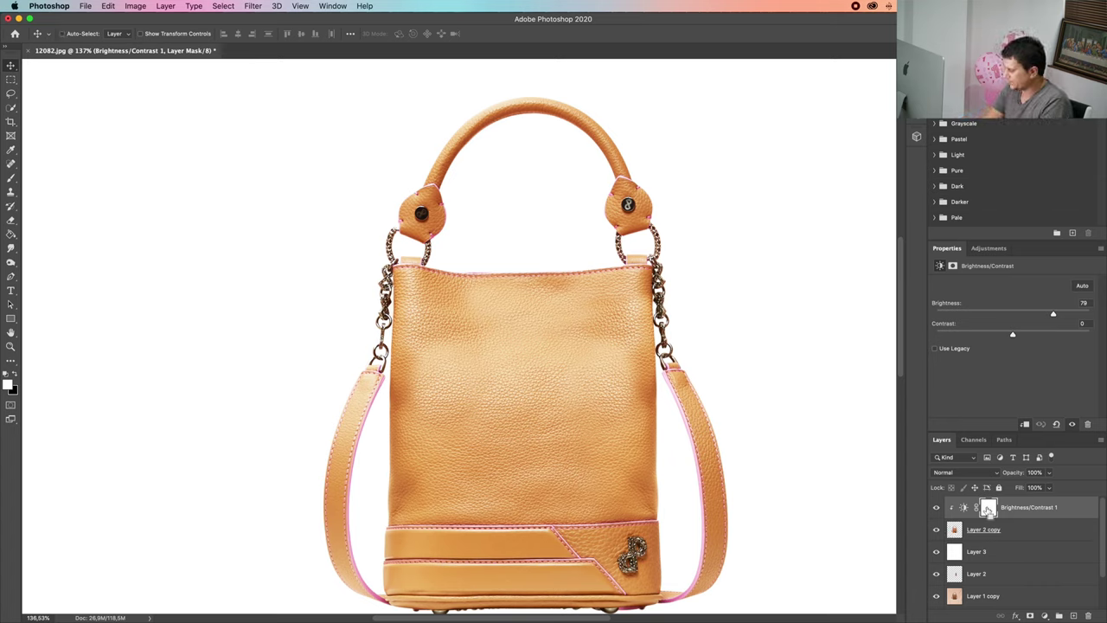
key(super+i)
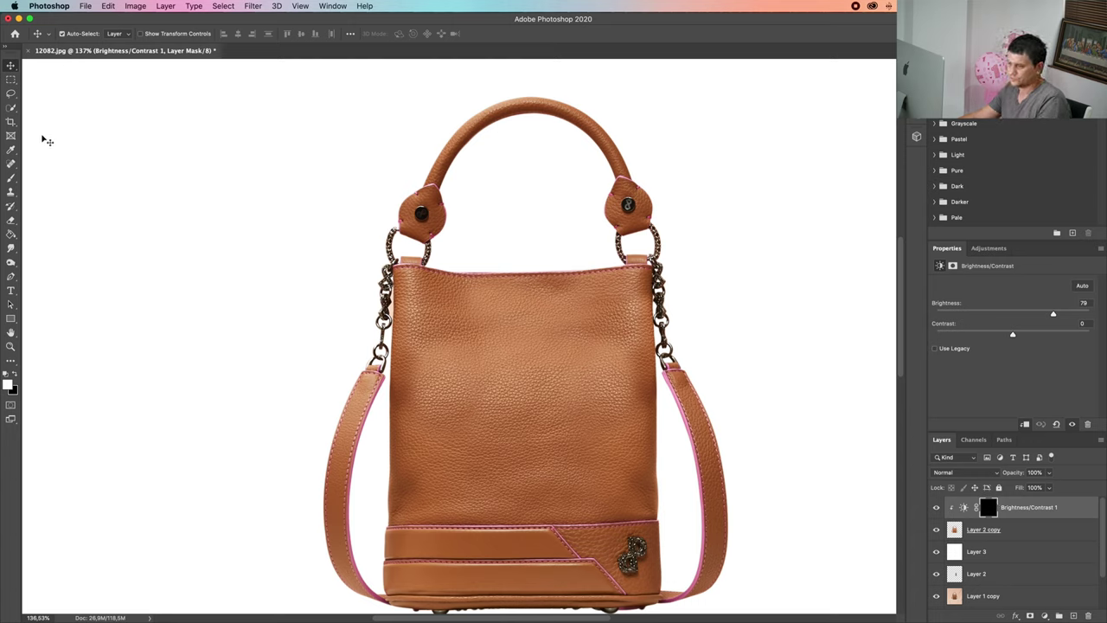
- Paint white on the adjustment's mask with a 40 px brush to brighten the left metal ring and chain
key(b)
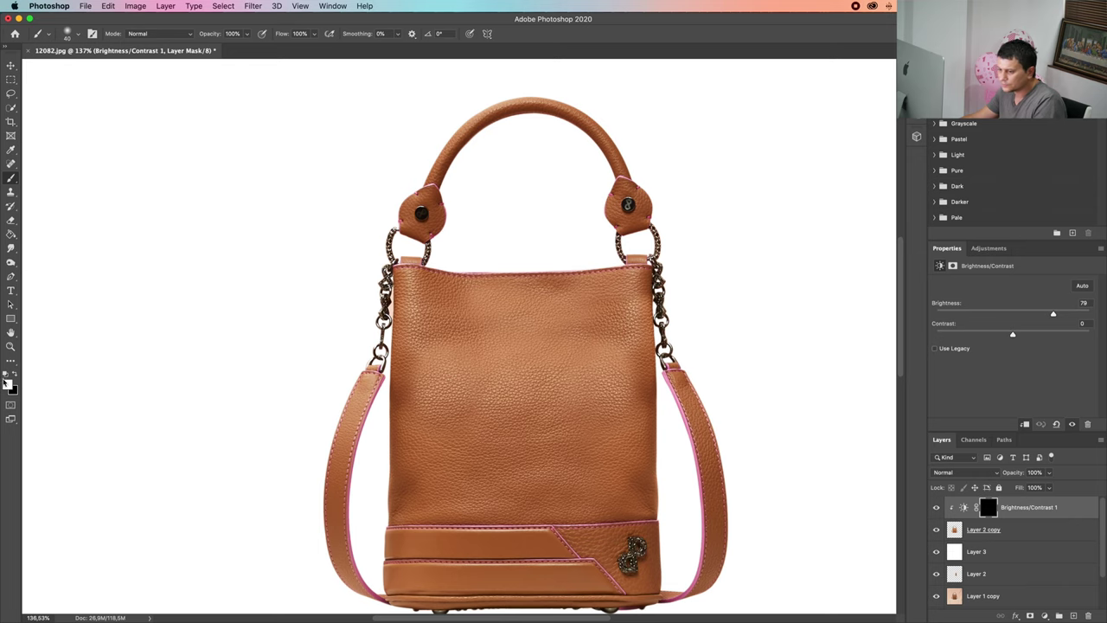
scroll(372, 271, up, 5)
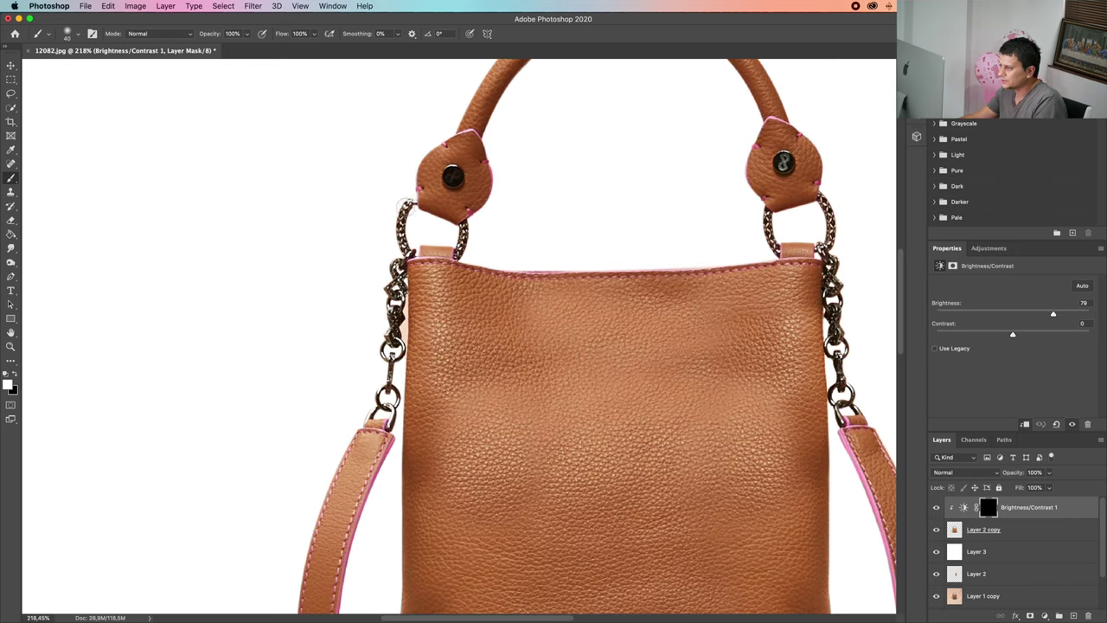
mouse_move(407, 235)
mouse_down()
mouse_move(383, 259)
mouse_move(396, 278)
mouse_move(385, 328)
mouse_move(399, 401)
mouse_up()
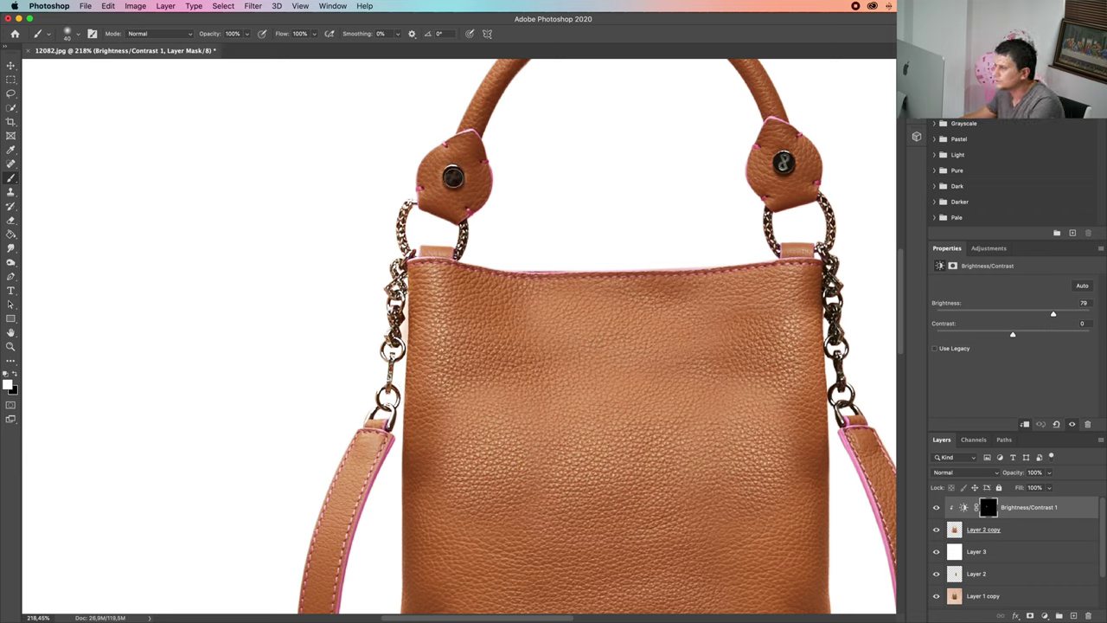
- Reduce the brush to 25 px and paint the mask white over the right button's emblem, metal ring and chain
key([)
key([)
key([)
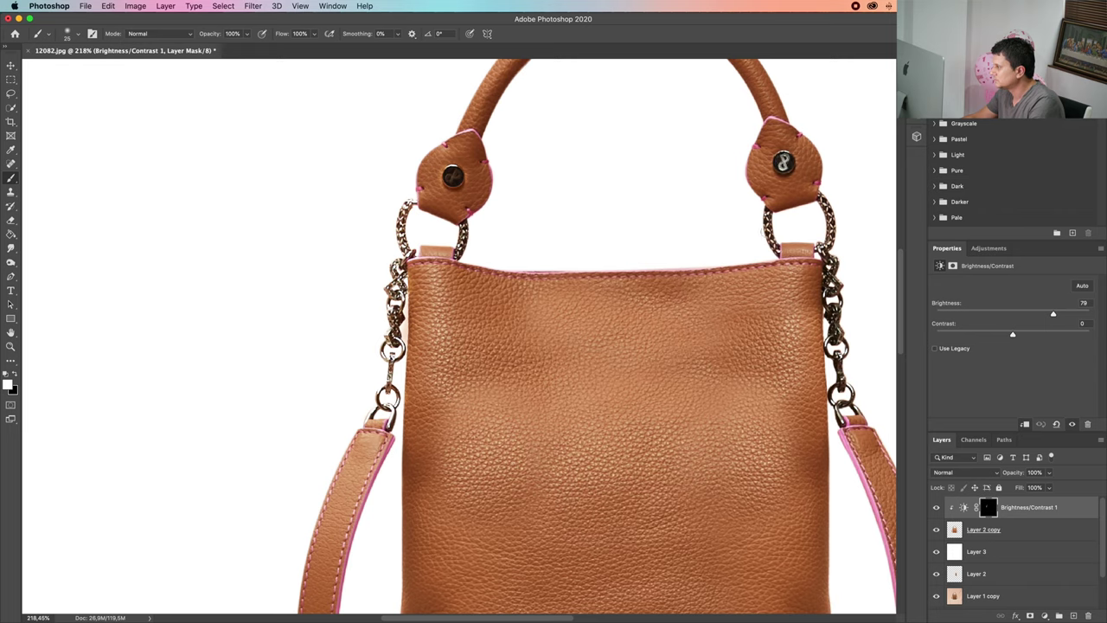
drag(770, 217, 767, 226)
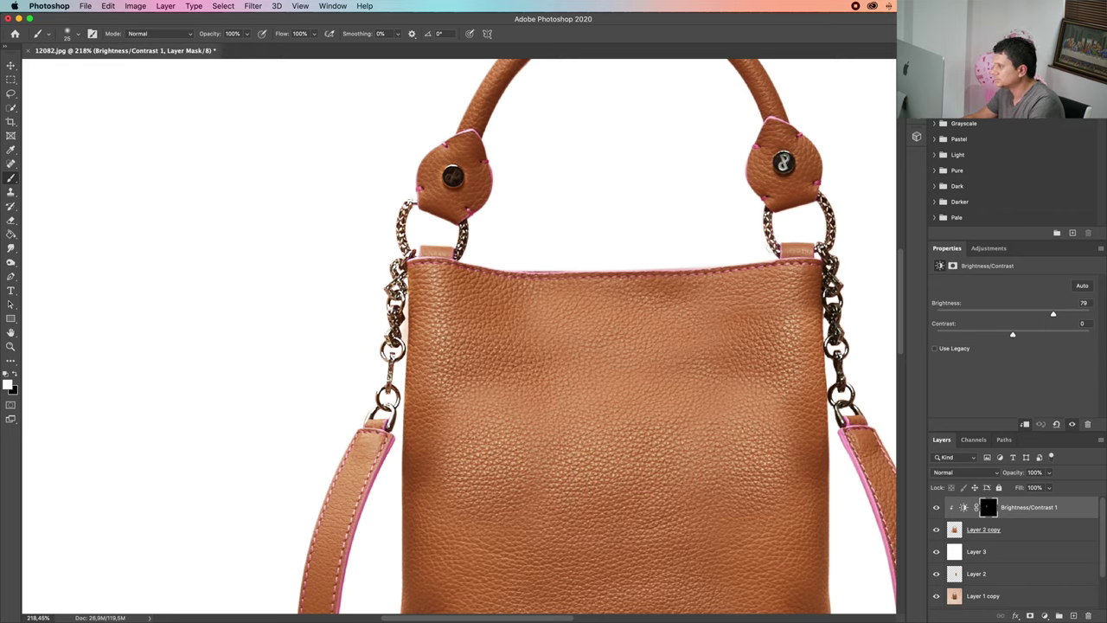
mouse_move(826, 194)
mouse_down()
mouse_move(841, 414)
mouse_move(851, 410)
mouse_up()
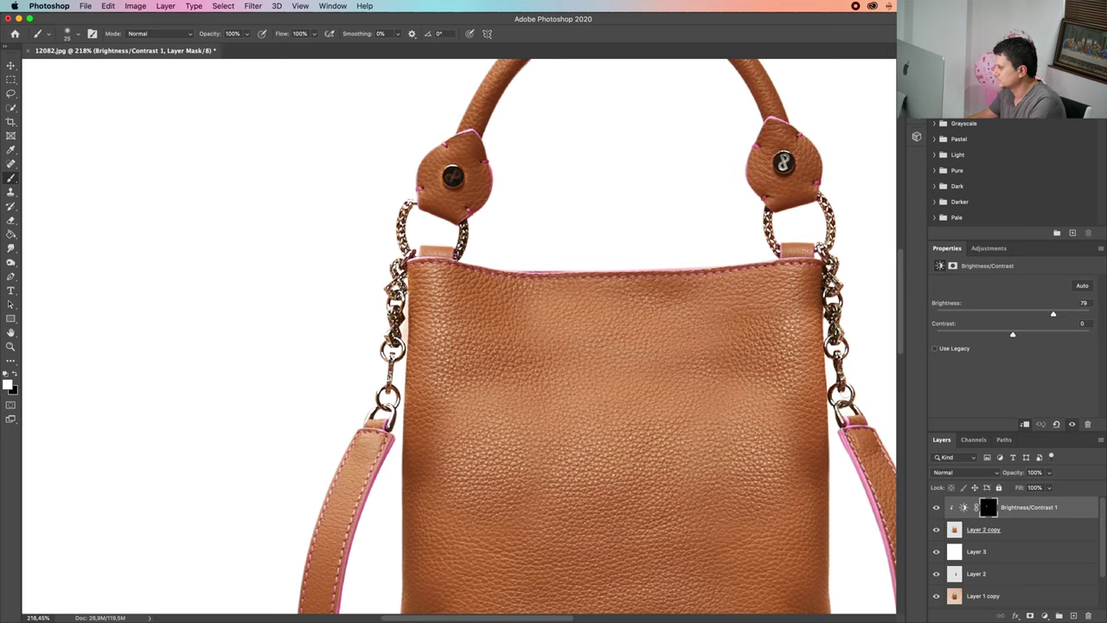
- Brighten the metal logo at the bag's lower right corner by painting the mask white with a 15 px brush
scroll(537, 308, down, 10)
scroll(536, 309, right, 3)
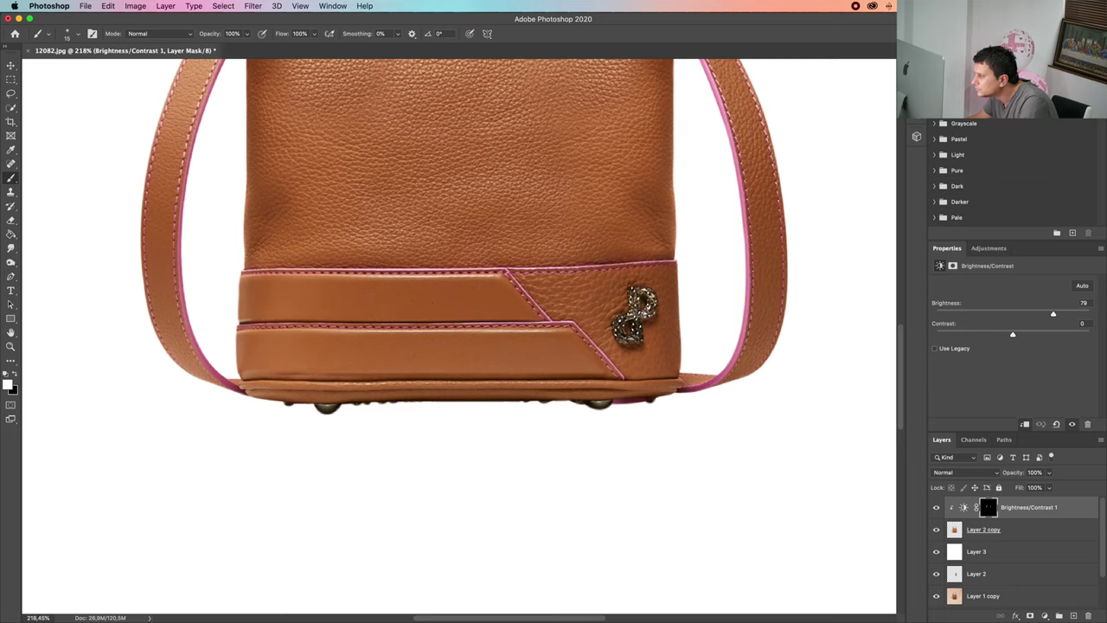
drag(637, 303, 638, 325)
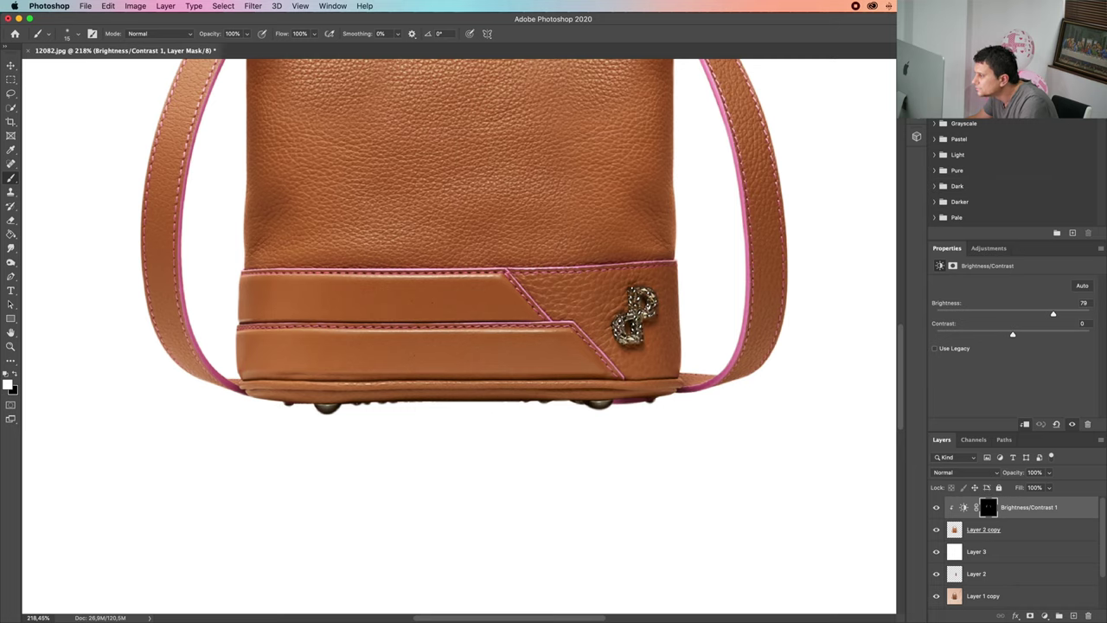
- Set the brightness of the Brightness/Contrast 1 adjustment to 65
key(super+0)
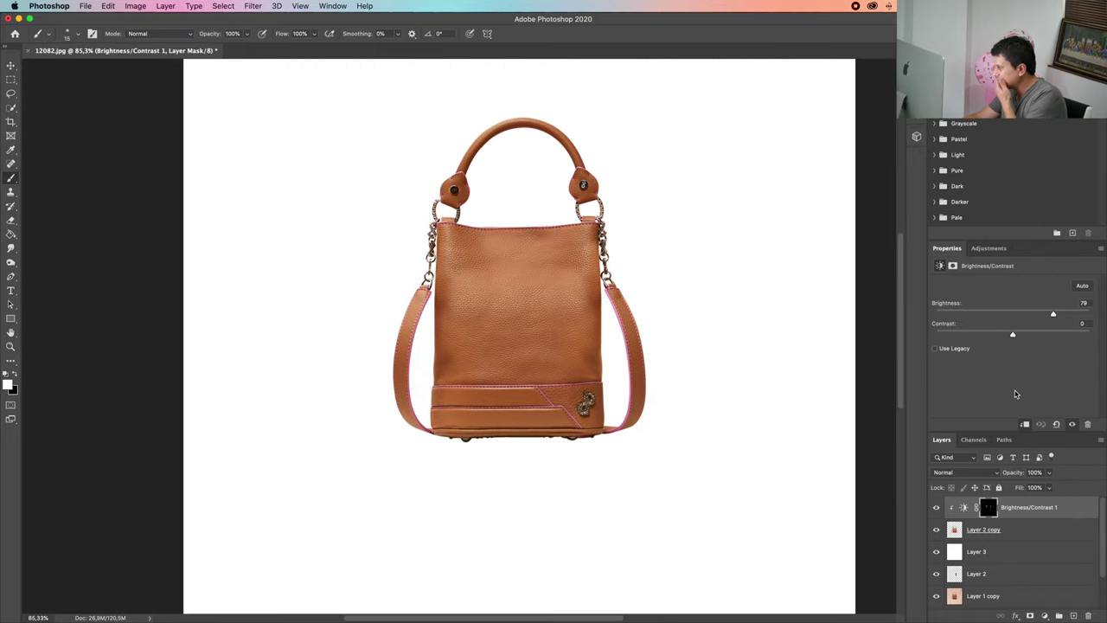
mouse_move(1053, 314)
mouse_down()
mouse_move(1033, 314)
mouse_move(1066, 314)
mouse_move(1020, 319)
mouse_move(1049, 319)
mouse_up()
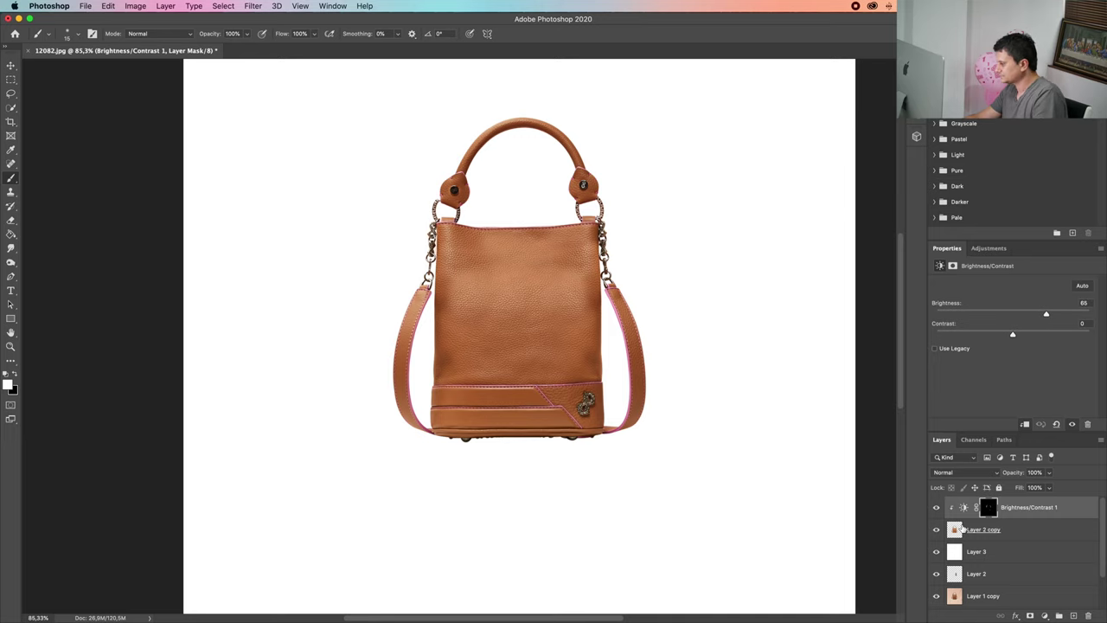
- Erase the leftover background between the left chain and the bag's edge on Layer 2 copy with a small eraser at 0% hardness
click(955, 530)
key(e)
scroll(423, 238, up, 5)
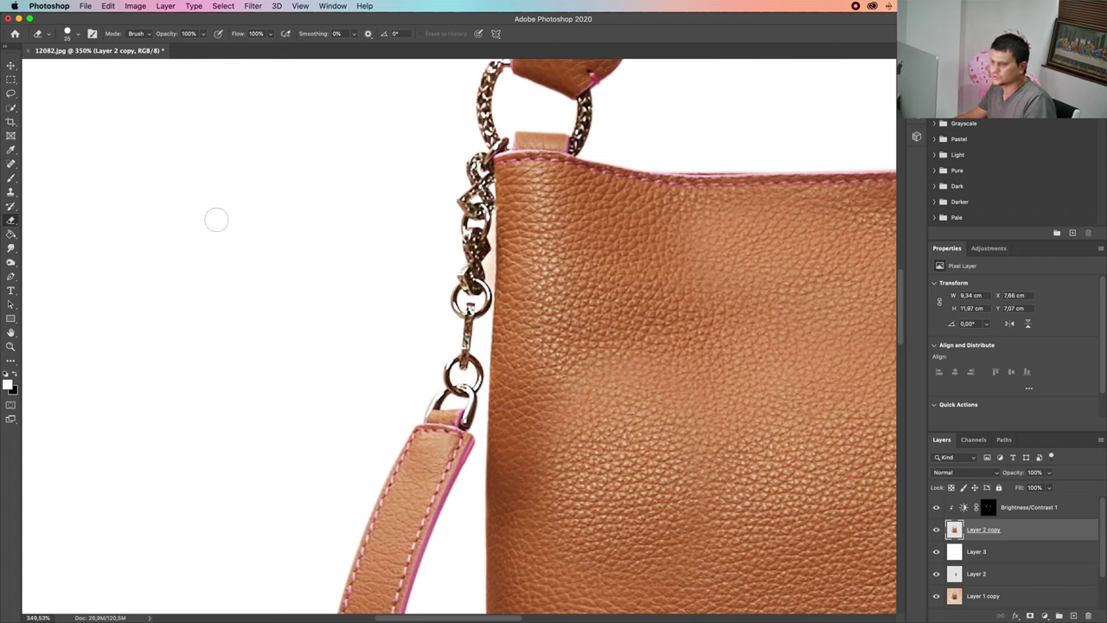
right_click(13, 222)
click(38, 222)
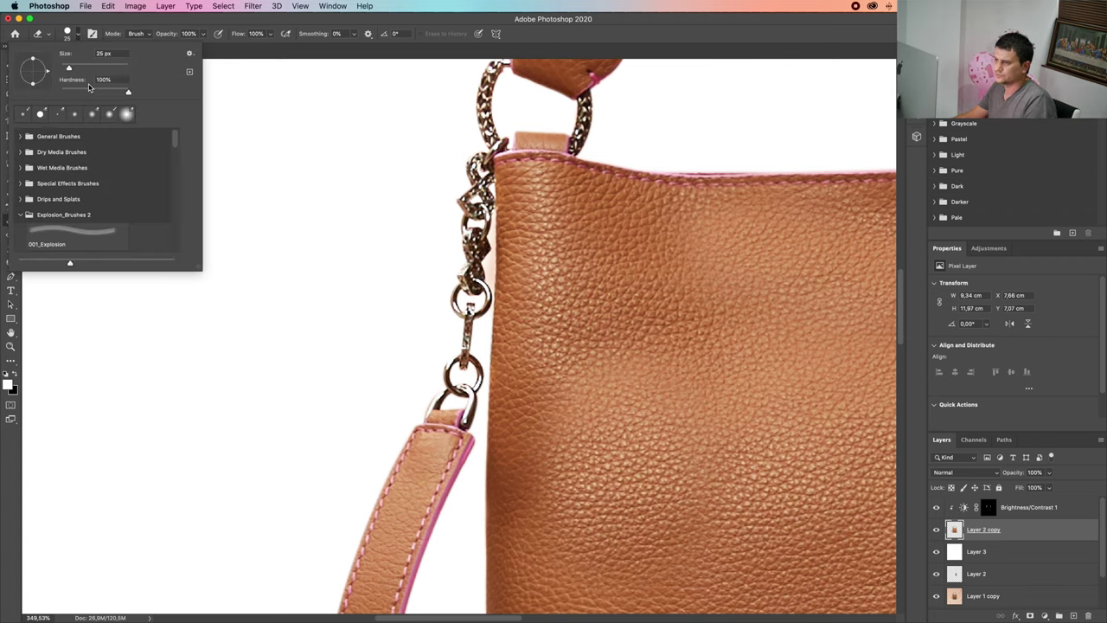
click(71, 36)
click(333, 151)
key(bracketleft)
key(bracketleft)
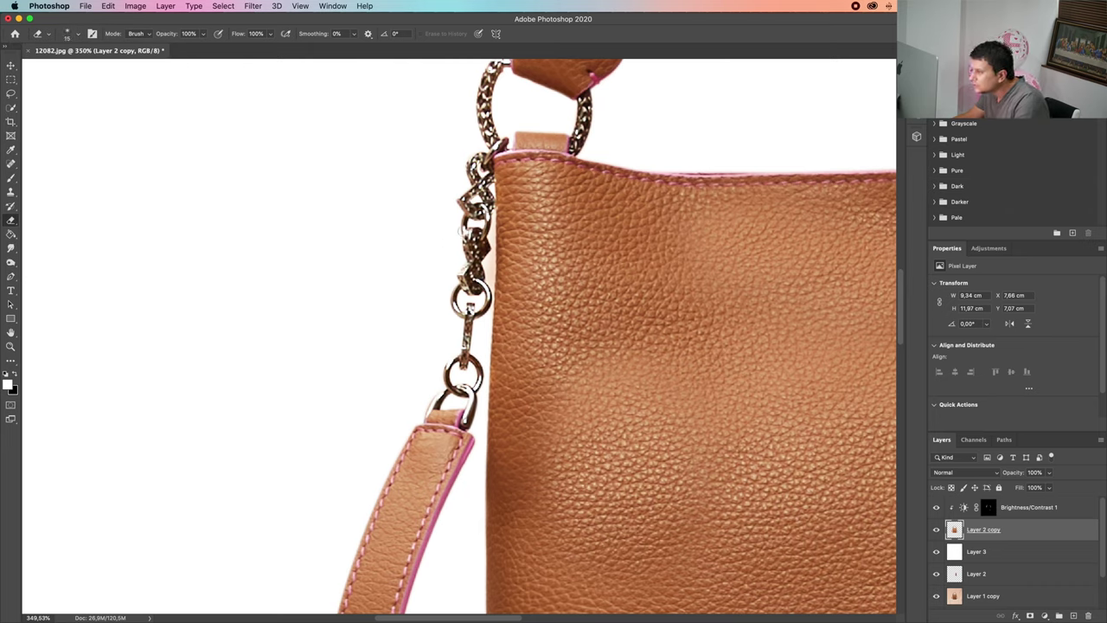
mouse_move(490, 228)
mouse_down()
mouse_move(494, 298)
mouse_move(488, 271)
mouse_up()
scroll(594, 160, down, 10)
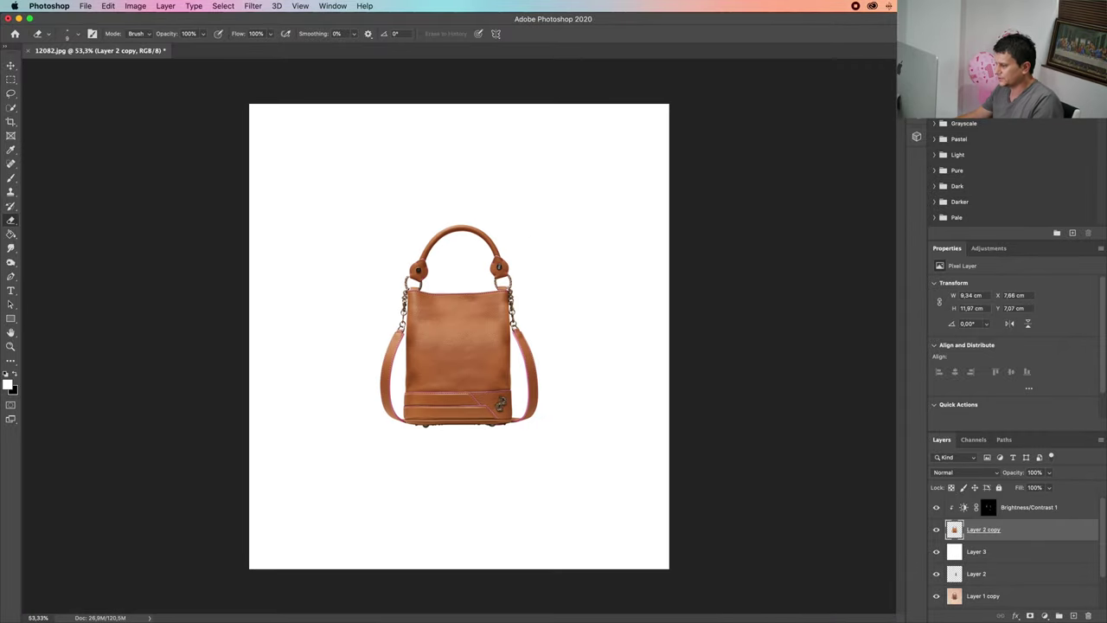
- Draw a flat black ellipse of about 1104 by 152 px on a new top layer and position it centrally below the bag
click(1071, 513)
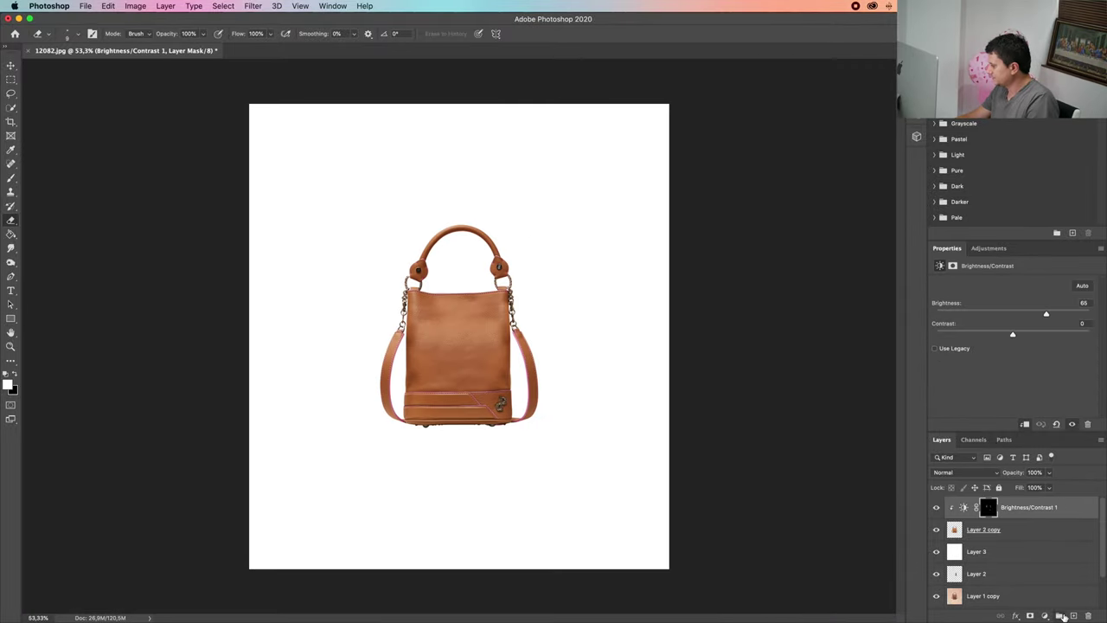
click(1073, 616)
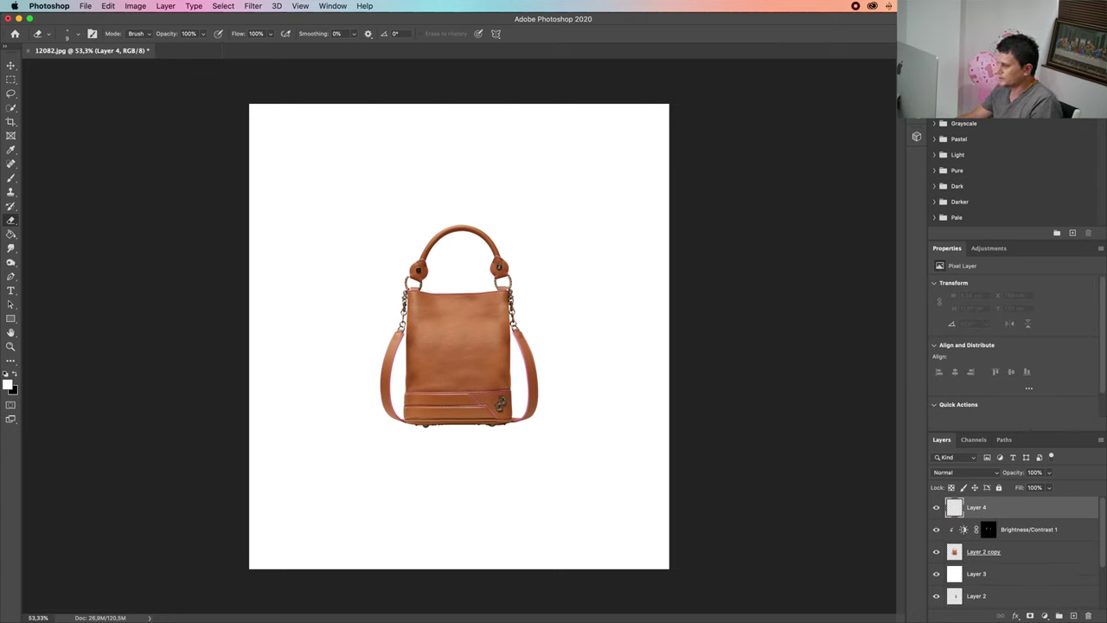
click(12, 319)
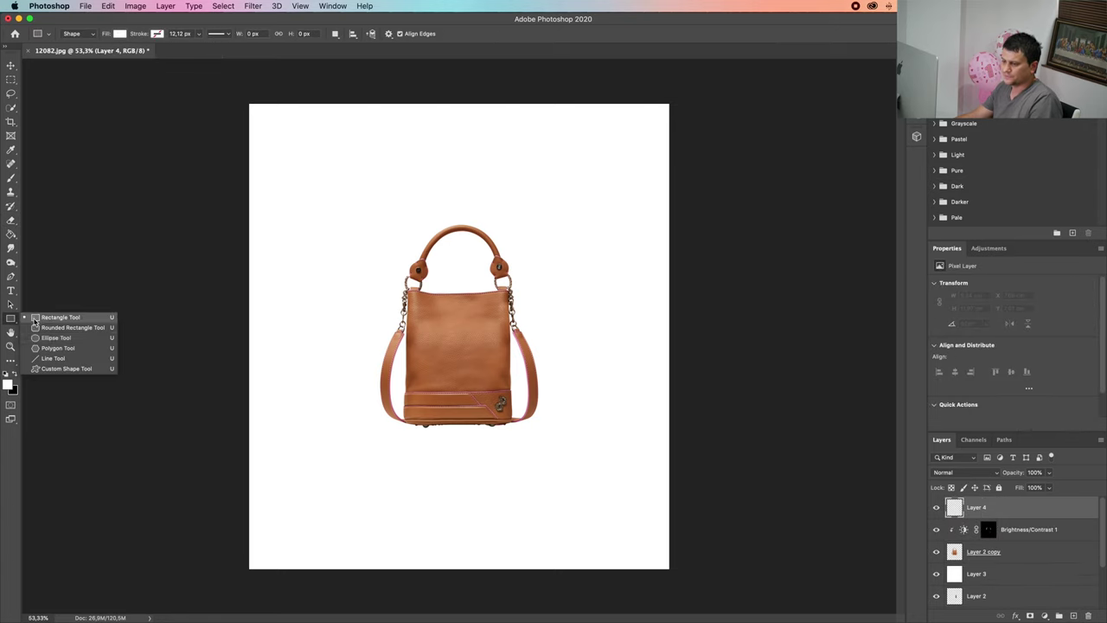
click(86, 344)
drag(384, 484, 542, 508)
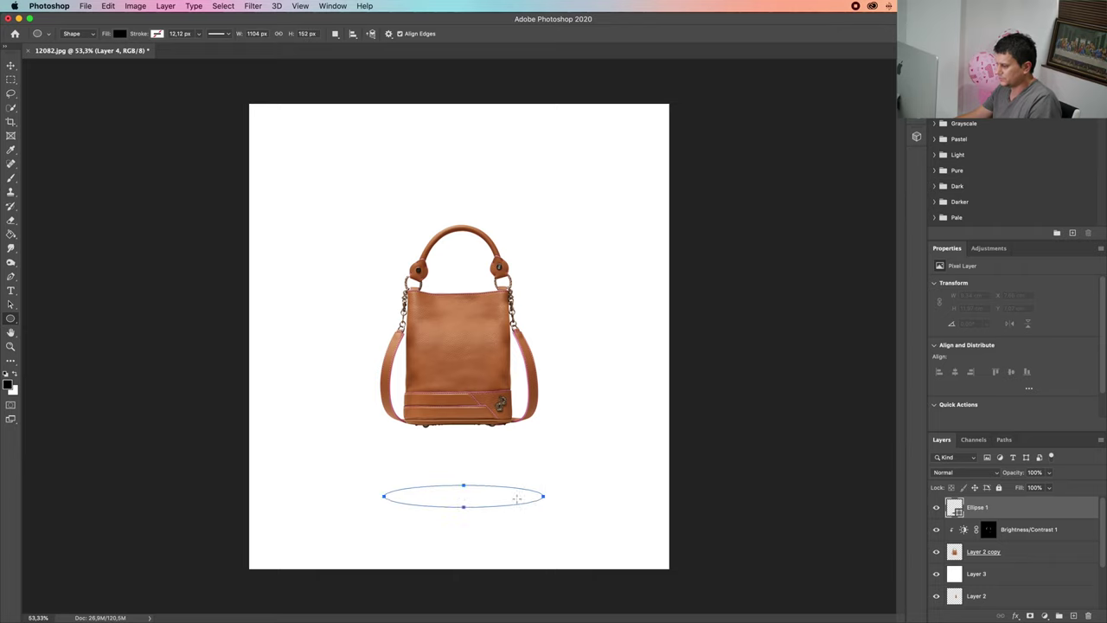
key(v)
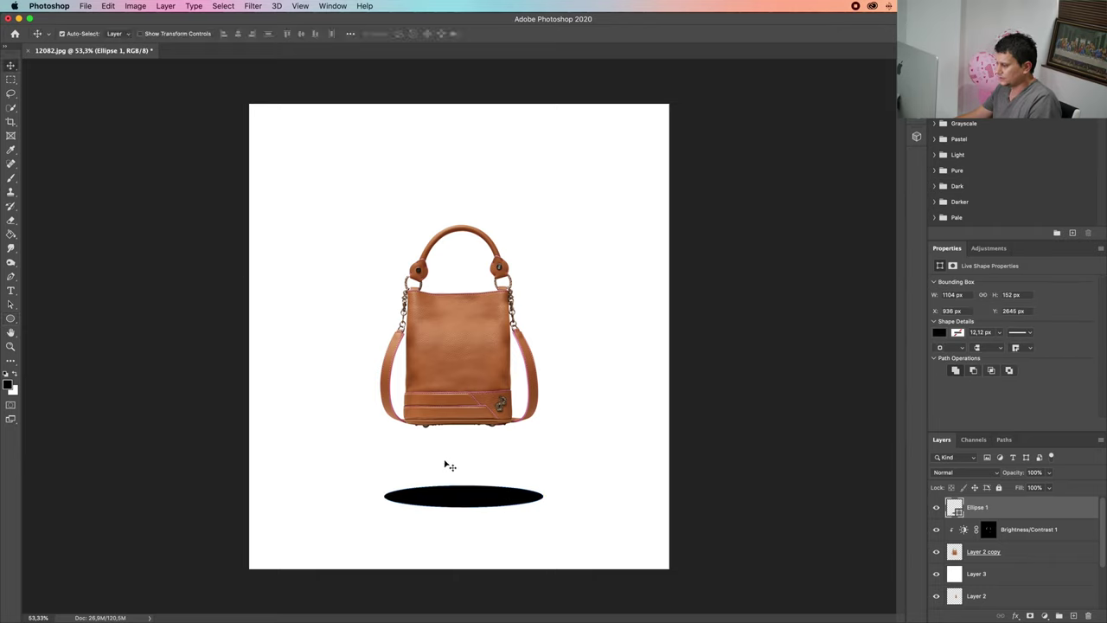
drag(458, 497, 451, 490)
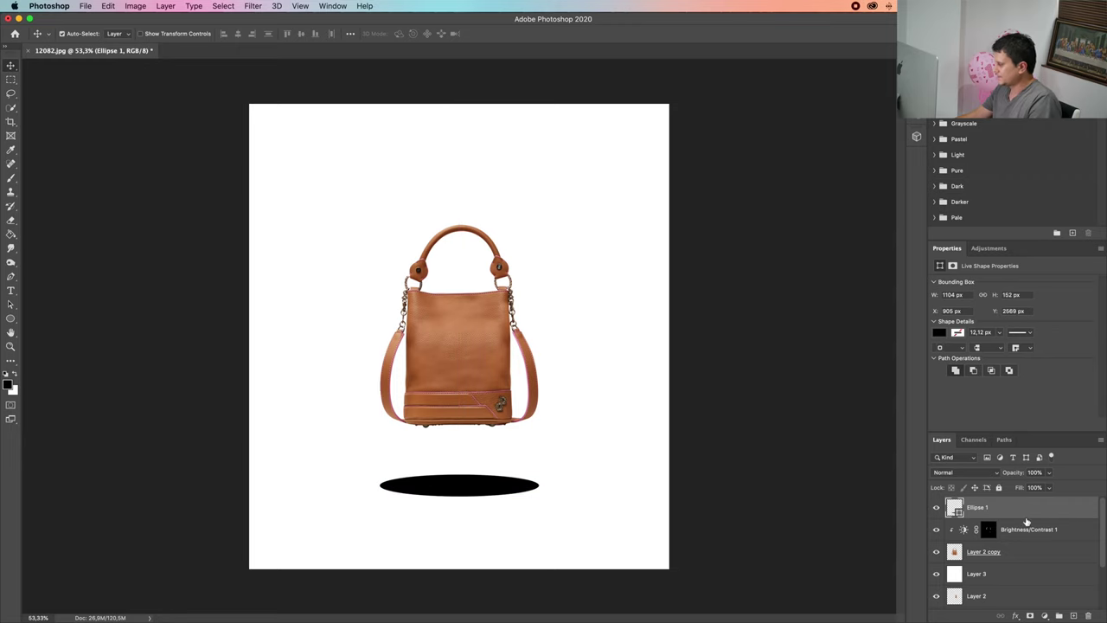
- Convert the ellipse to a smart object and apply a Gaussian Blur with a radius of 111.9 pixels
click(217, 5)
mouse_move(252, 6)
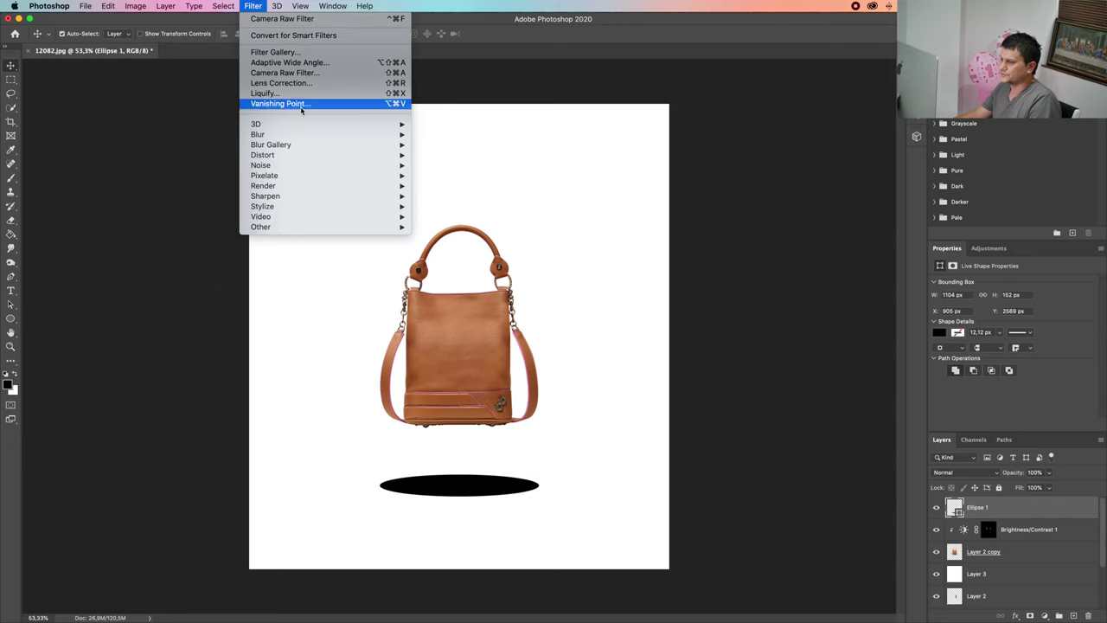
mouse_move(299, 136)
click(484, 176)
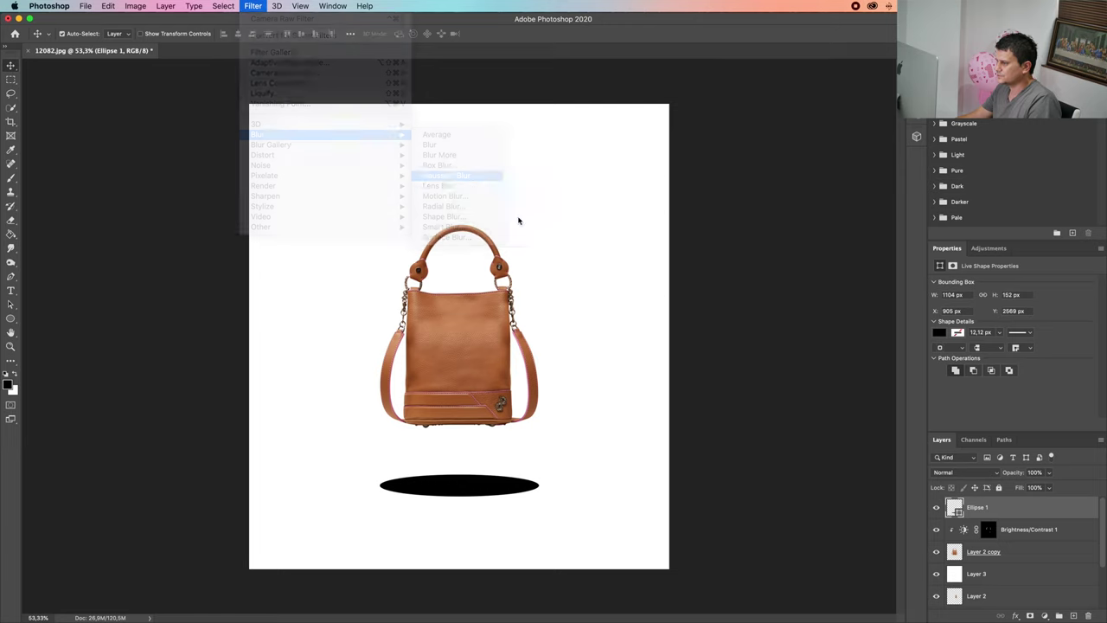
click(620, 212)
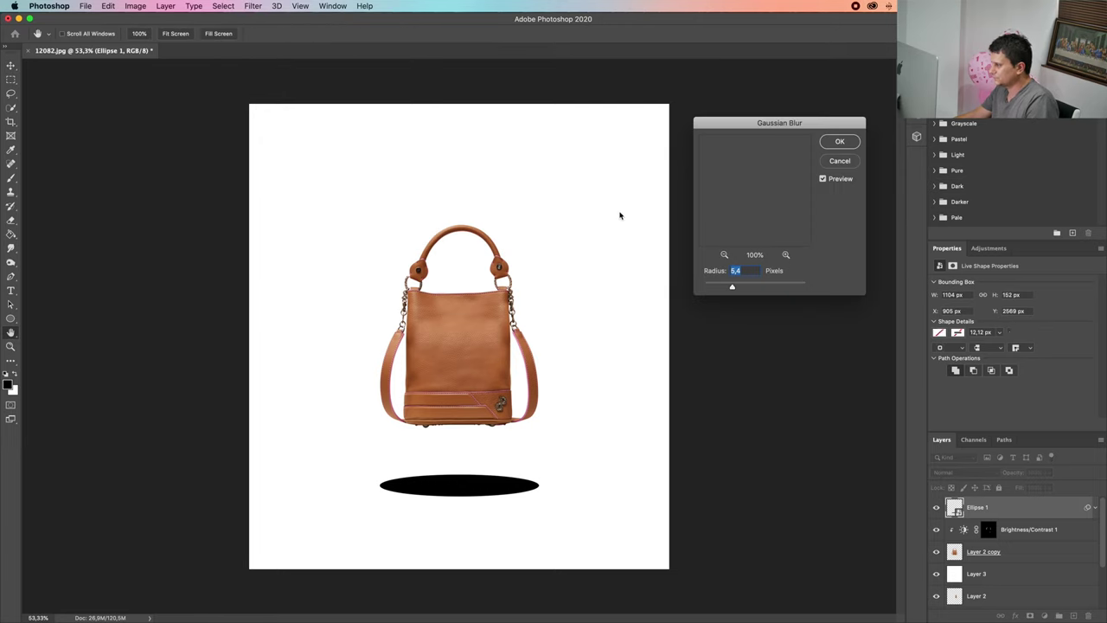
drag(734, 292, 772, 291)
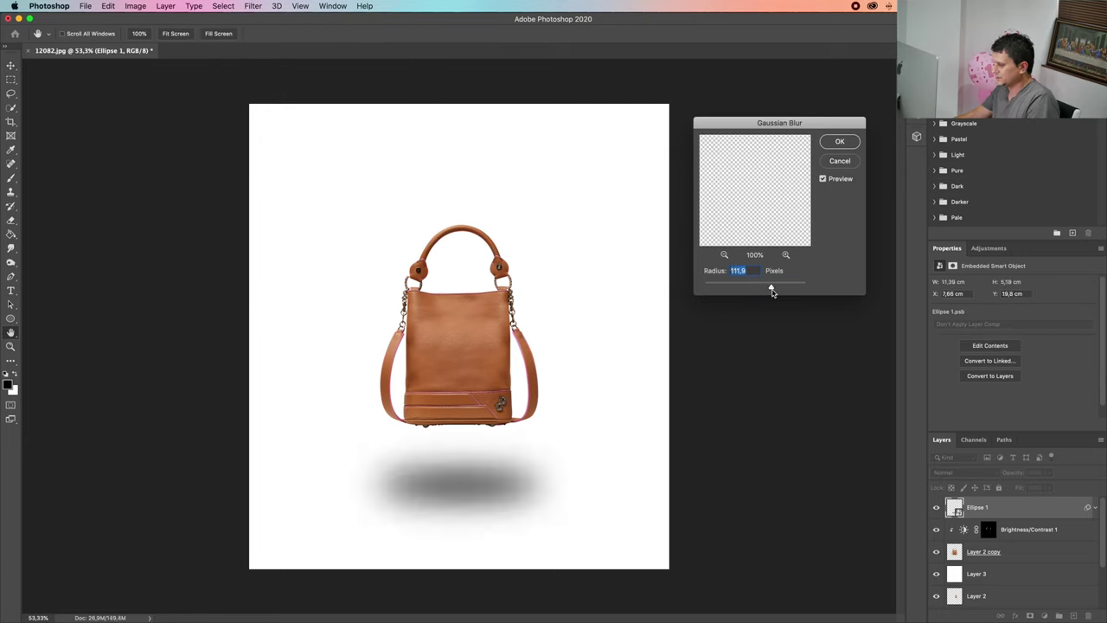
click(839, 142)
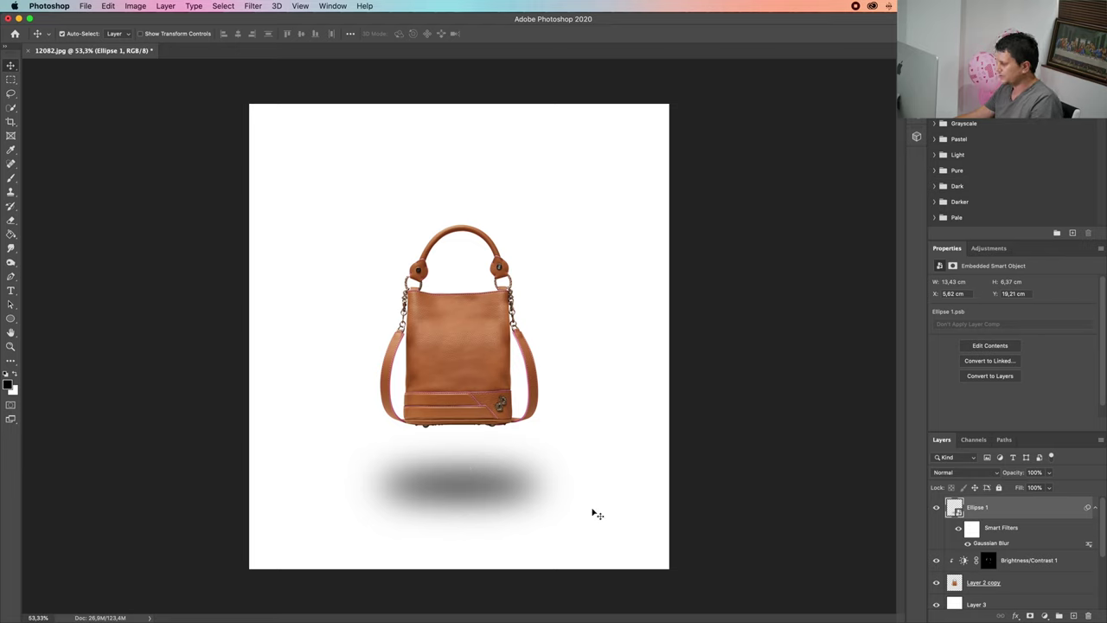
- Hide the blurred Ellipse 1 shadow layer
click(936, 507)
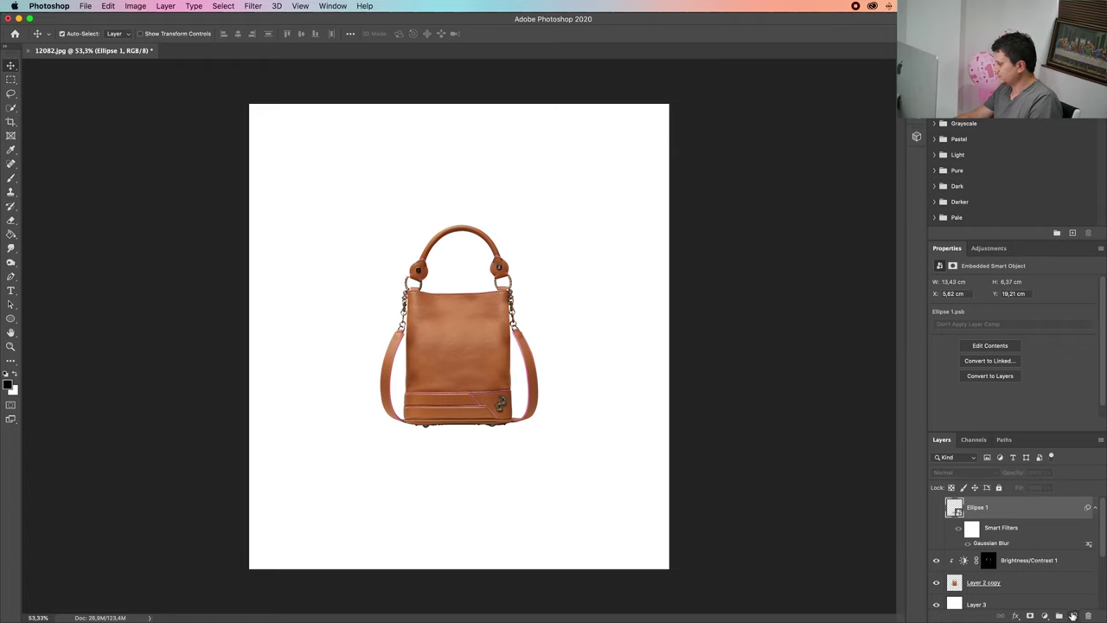
click(1072, 615)
key(BackSpace)
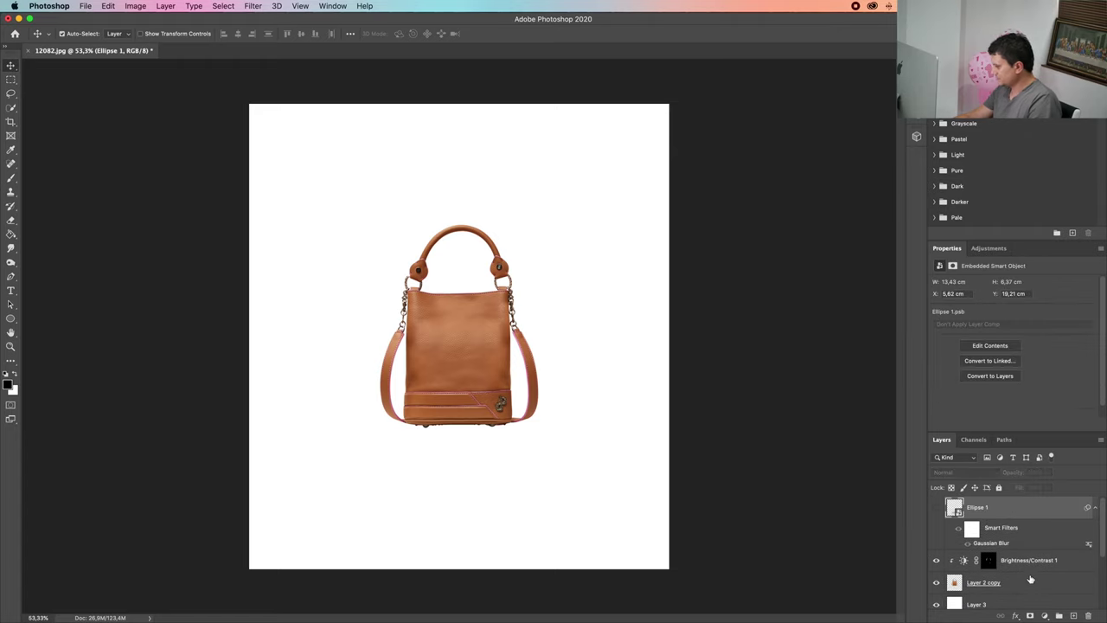
- Duplicate Layer 2 copy together with its Brightness/Contrast 1 adjustment and merge the duplicates into one layer
click(1048, 588)
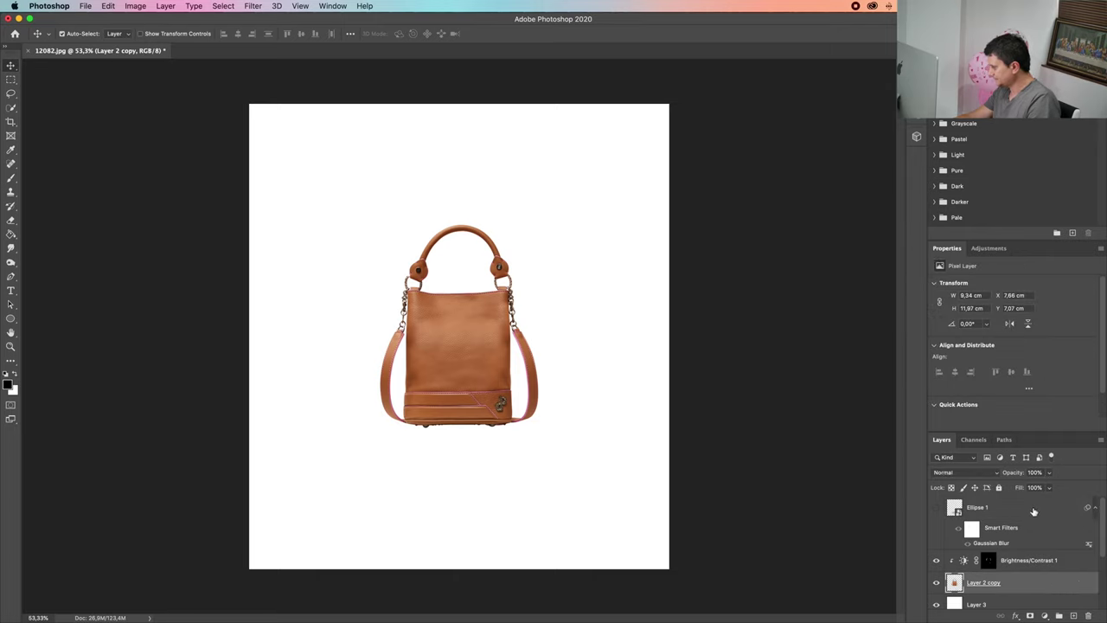
click(1033, 511)
click(1039, 566)
shift+click(1043, 582)
right_click(1045, 583)
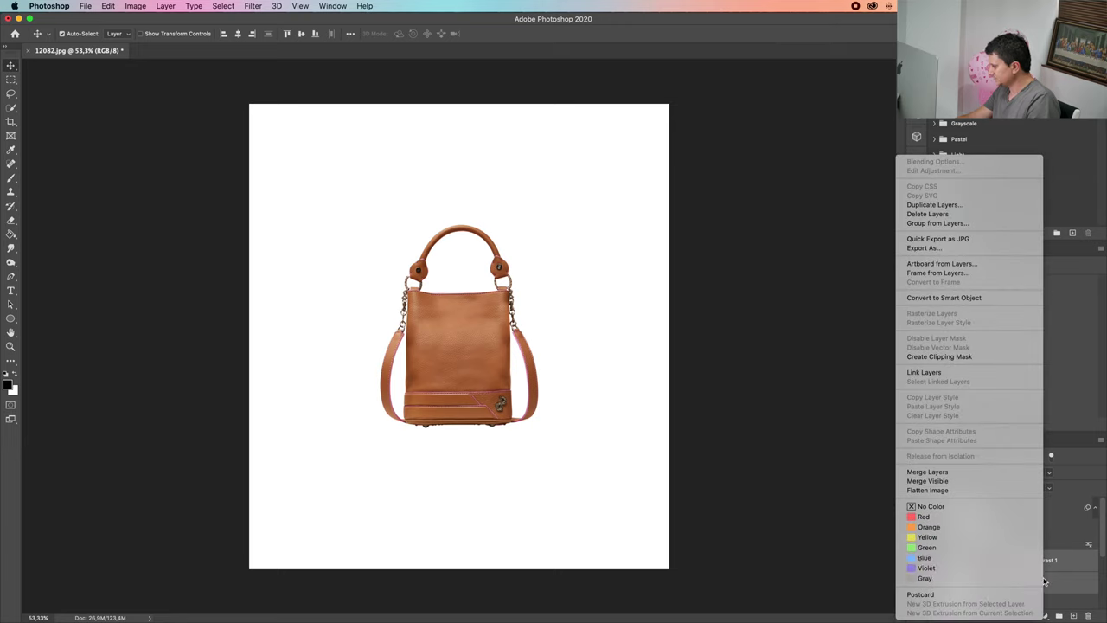
click(1005, 482)
key(super+j)
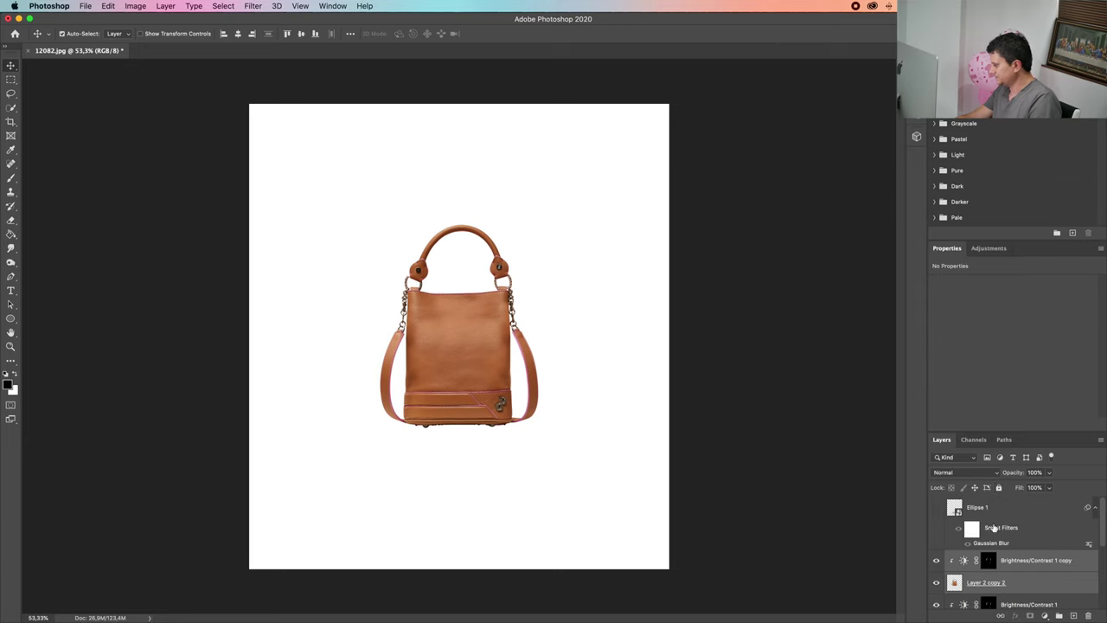
right_click(1054, 584)
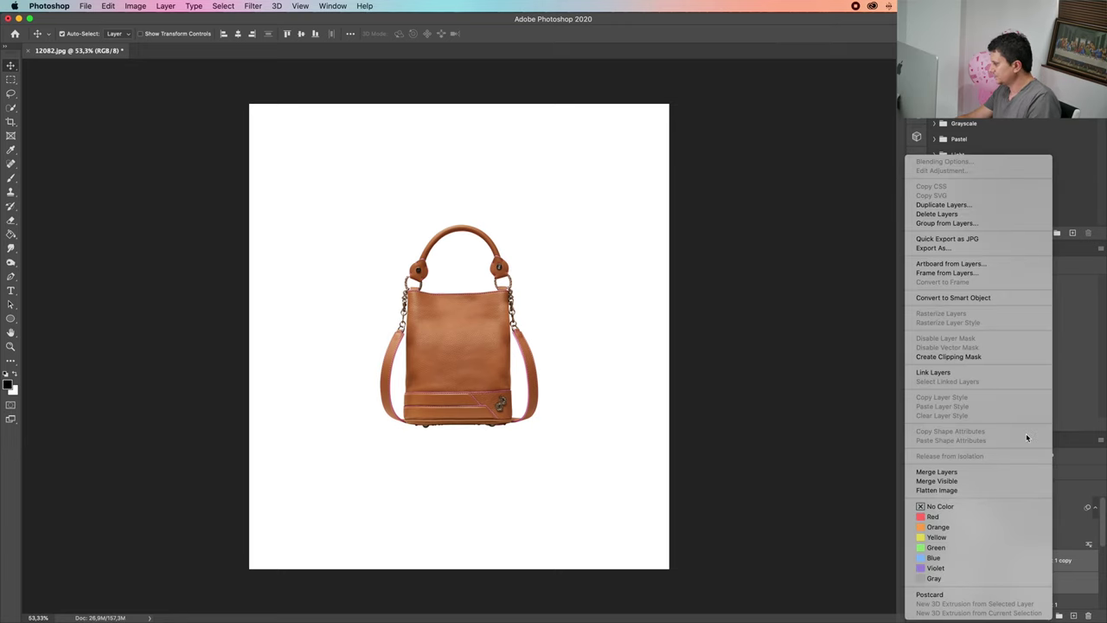
click(986, 471)
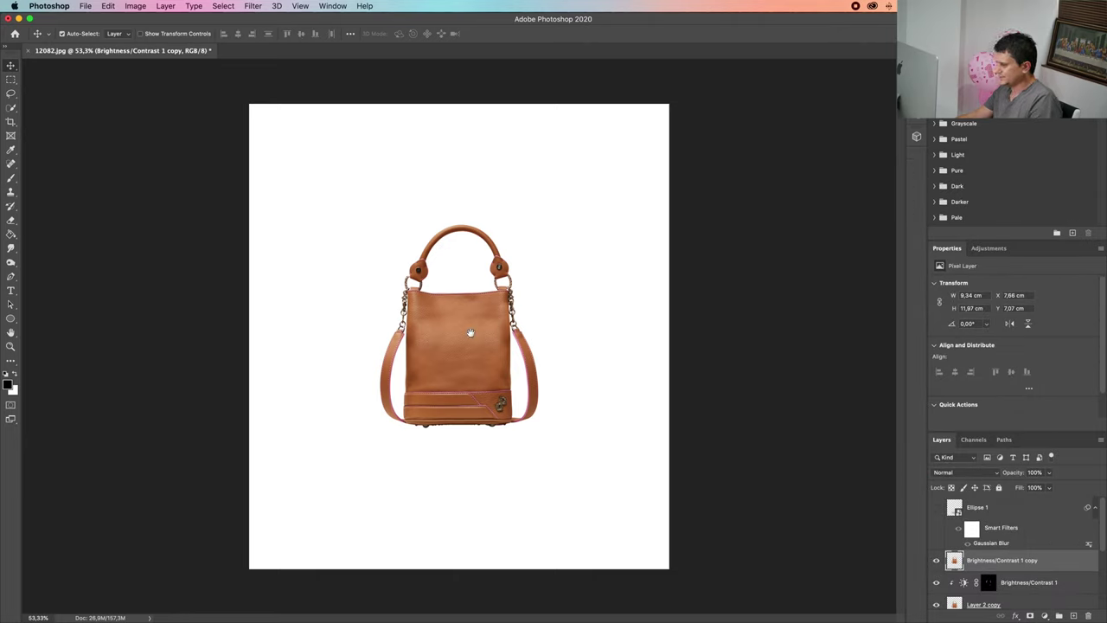
- Offset the merged bag copy from the original and flip it vertically with a height scale of -100%
drag(460, 322, 444, 283)
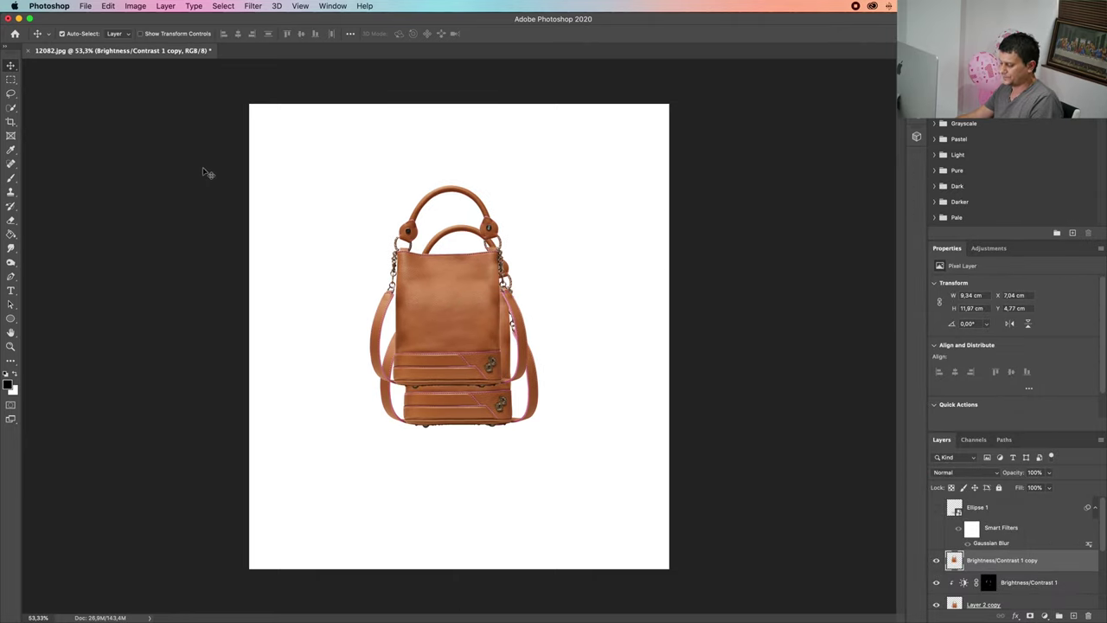
click(107, 6)
click(154, 248)
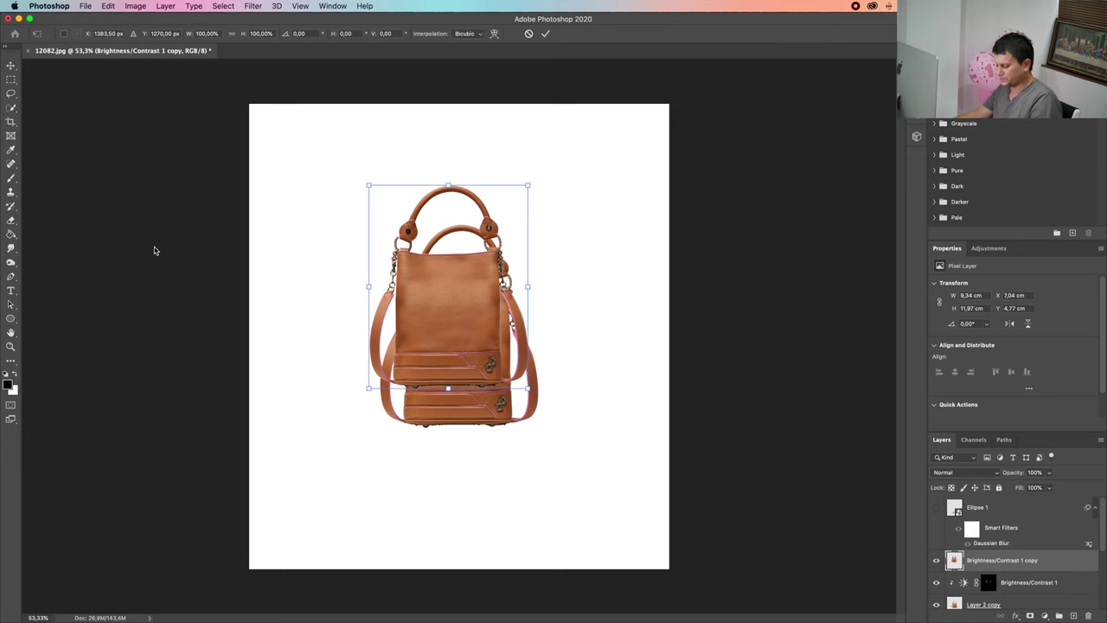
click(251, 33)
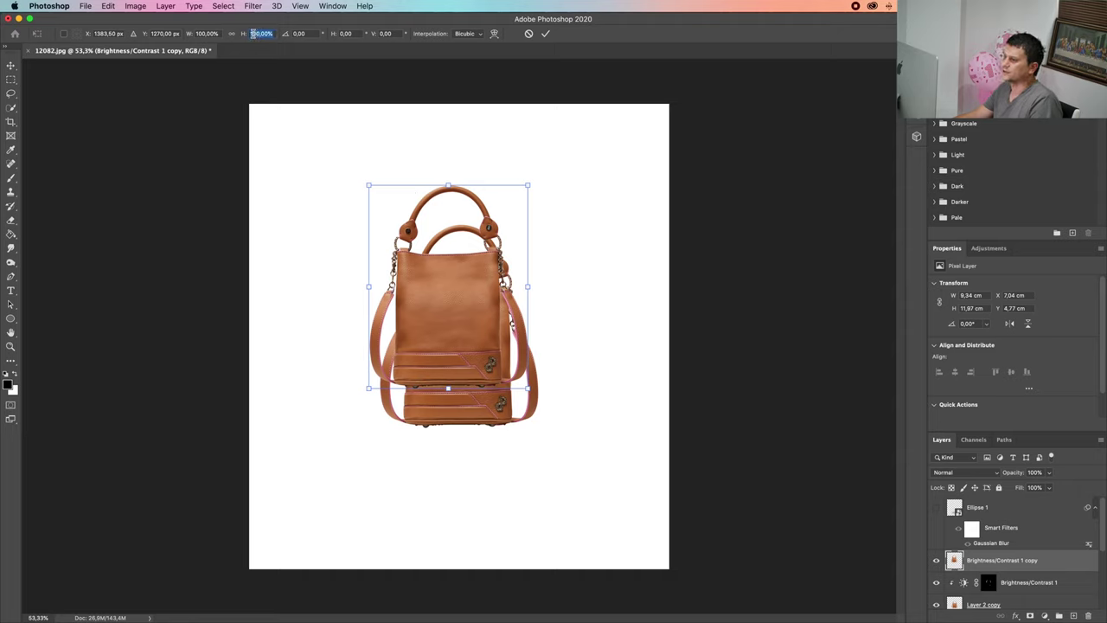
text(-100)
key(Return)
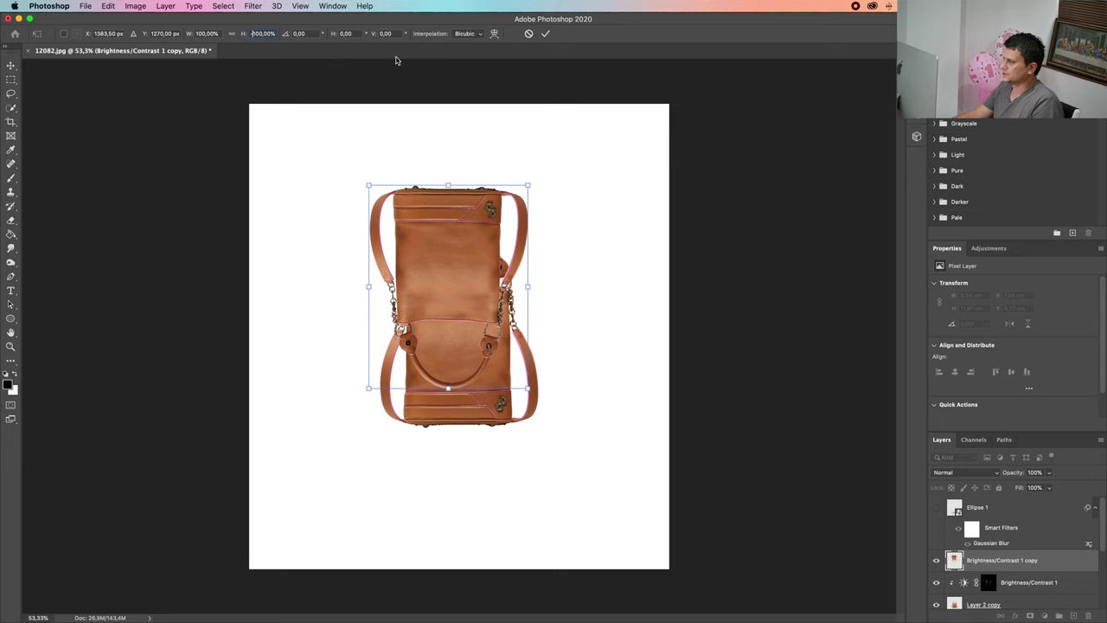
click(545, 32)
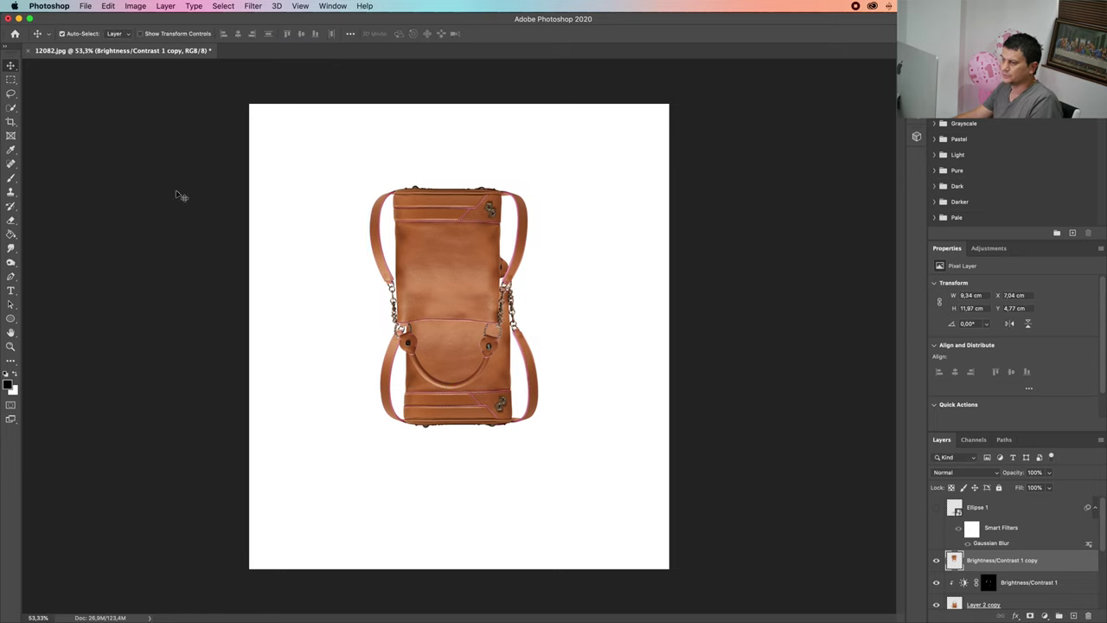
- Place the flipped bag copy directly beneath the original so their feet meet, aligned at X 7.66 cm and Y 19 cm
drag(446, 258, 435, 503)
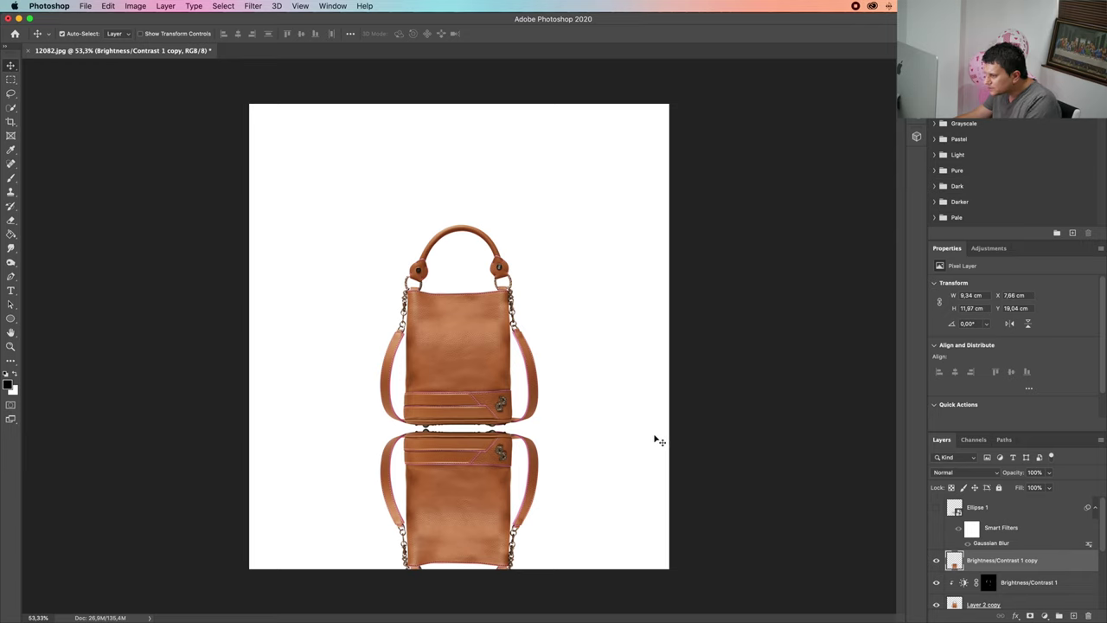
key(Up)
key(Up)
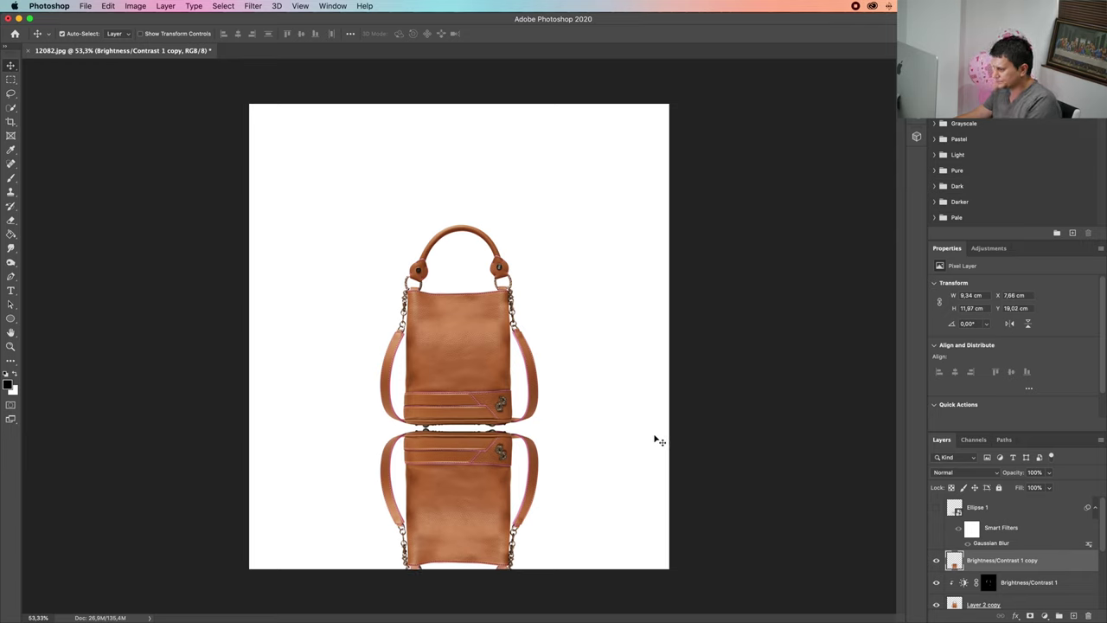
key(Up)
key(Up)
key(Up)
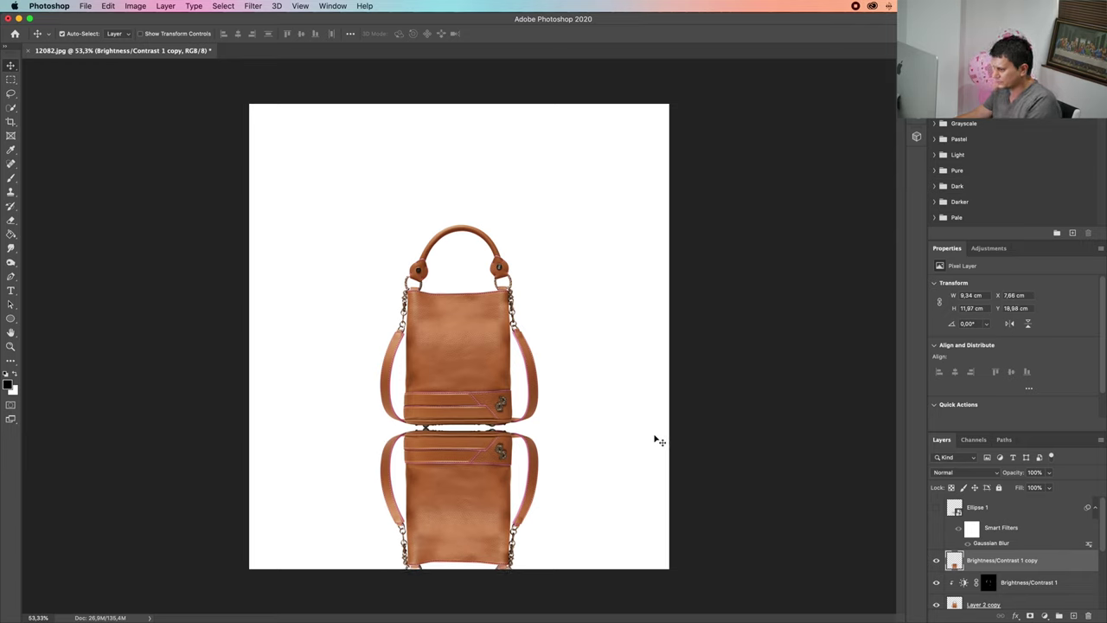
key(Down)
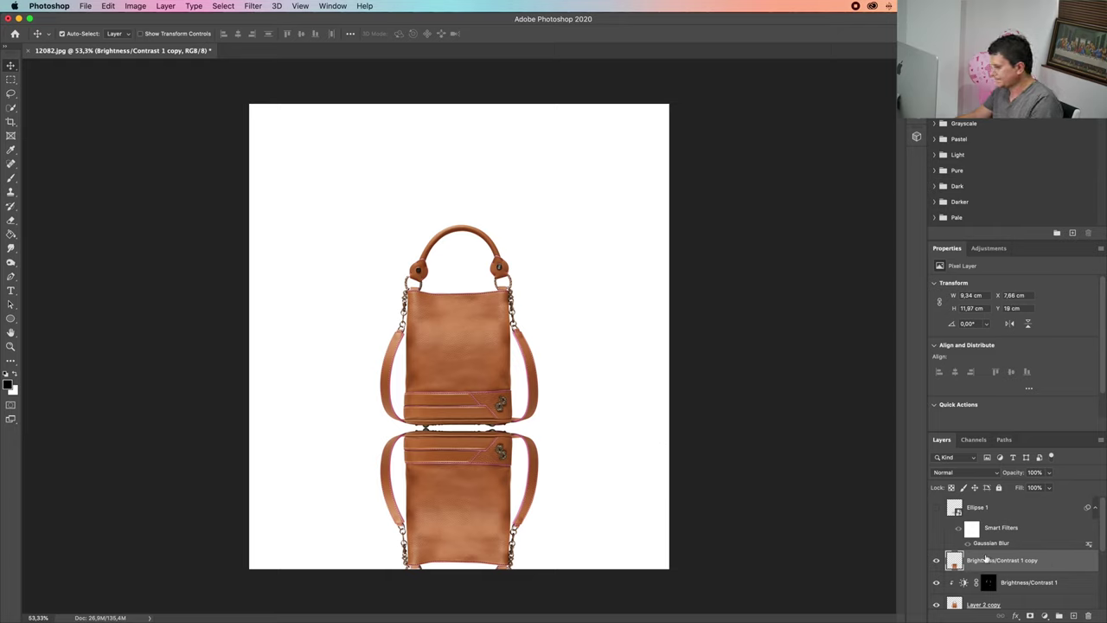
- Fade out the lower part of the flipped bag copy with a soft Eraser at 0% hardness, enlarged to 1300 px
key(e)
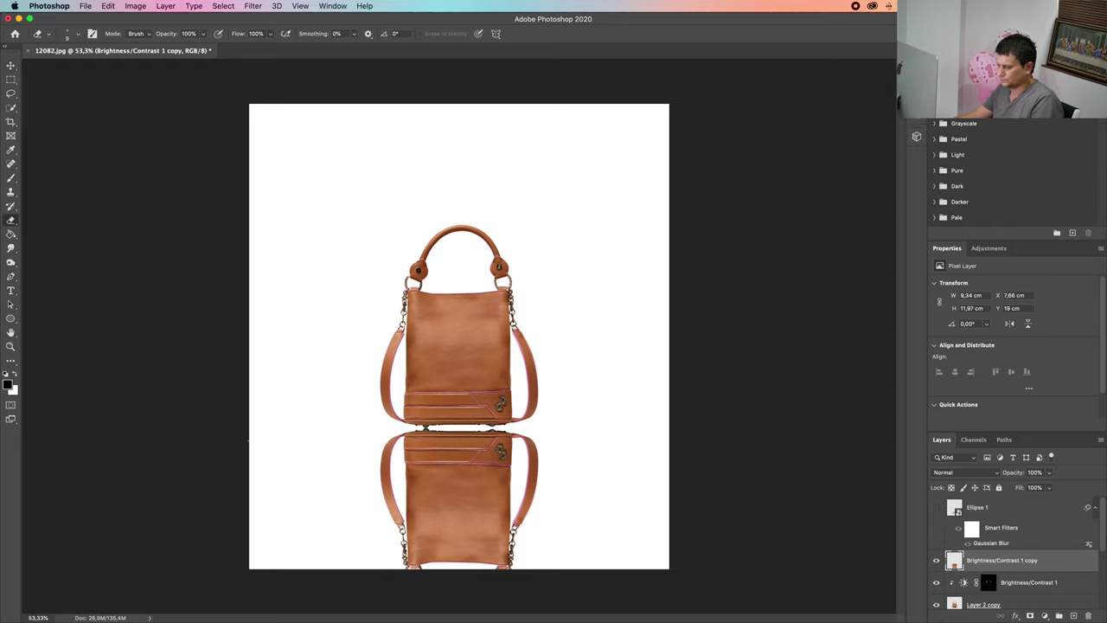
click(77, 33)
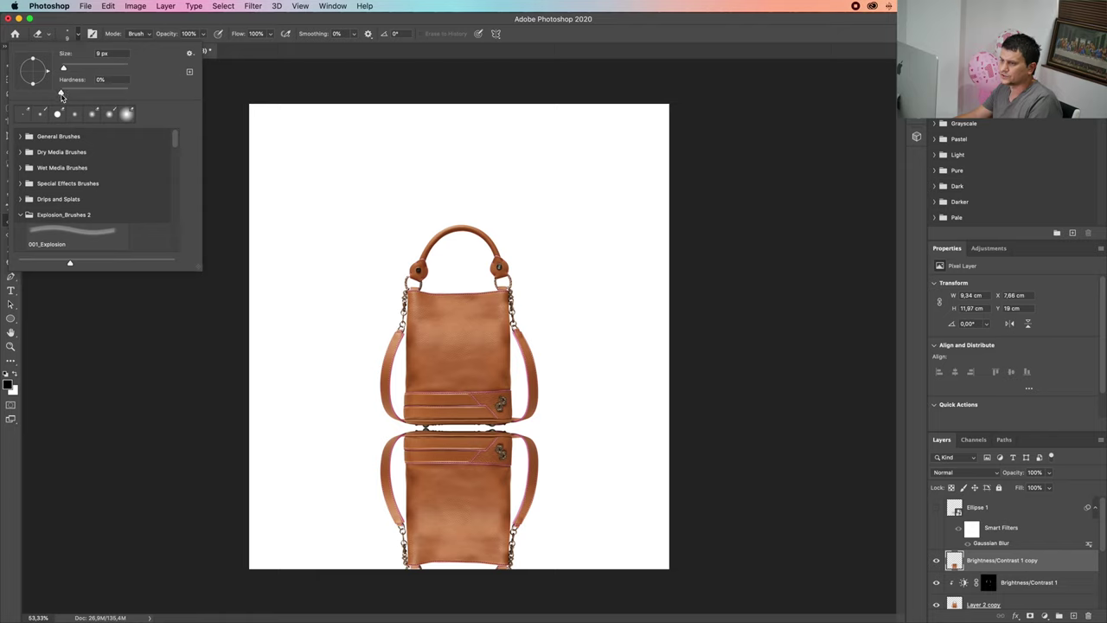
mouse_move(61, 95)
mouse_down()
mouse_move(25, 92)
mouse_move(89, 68)
mouse_up()
click(108, 303)
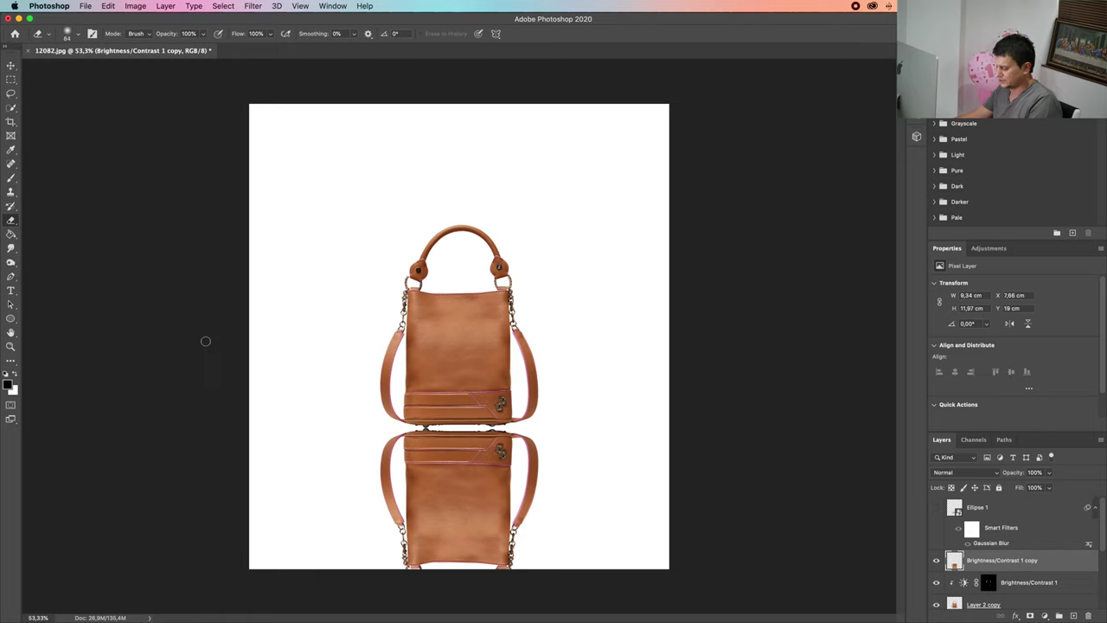
key(bracketright)
key(bracketright)
key(bracketright)
key(bracketright)
key(bracketright)
key(bracketright)
key(bracketright)
key(bracketright)
key(bracketright)
key(bracketright)
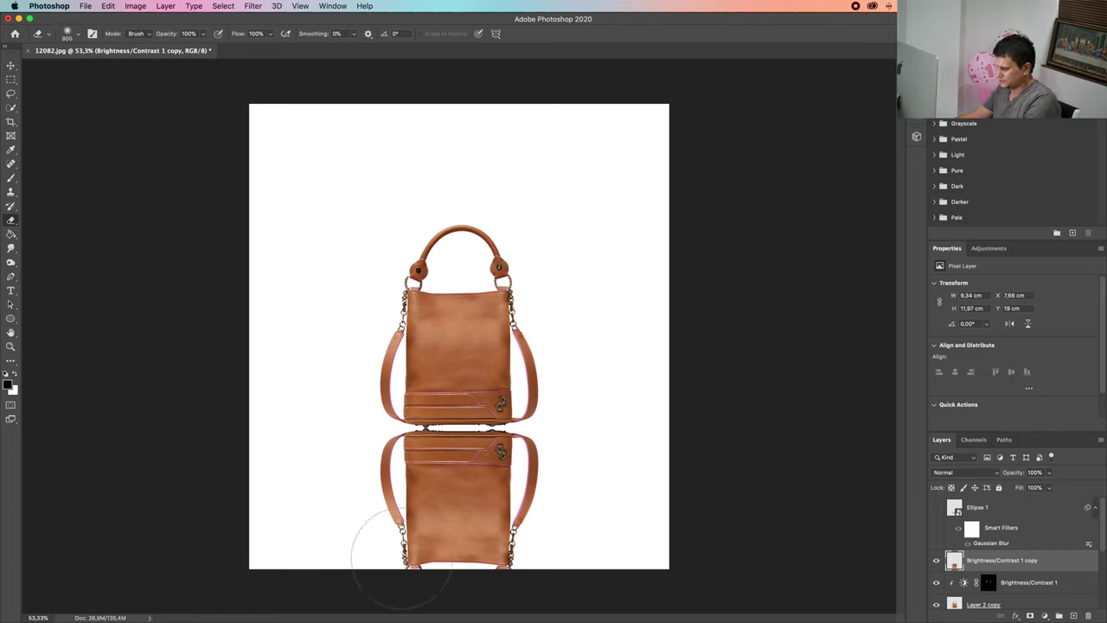
mouse_move(265, 585)
mouse_down()
mouse_move(712, 600)
mouse_move(308, 605)
mouse_up()
drag(437, 610, 663, 598)
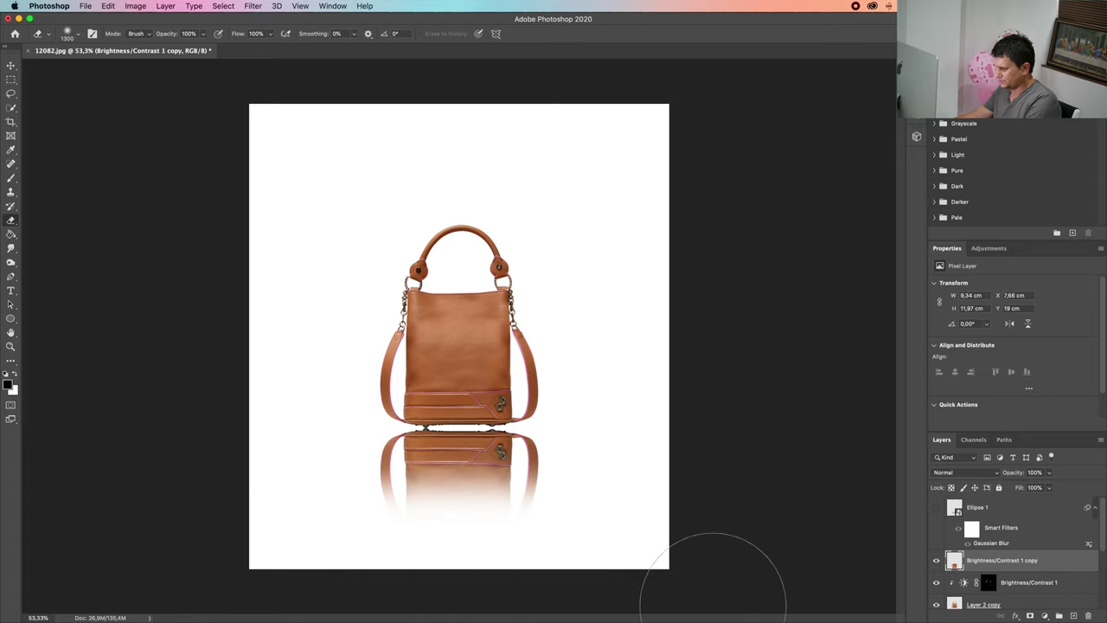
- Reduce the opacity of the flipped bag reflection layer to 35% and switch to the Move tool
click(1051, 473)
drag(1031, 486, 1017, 489)
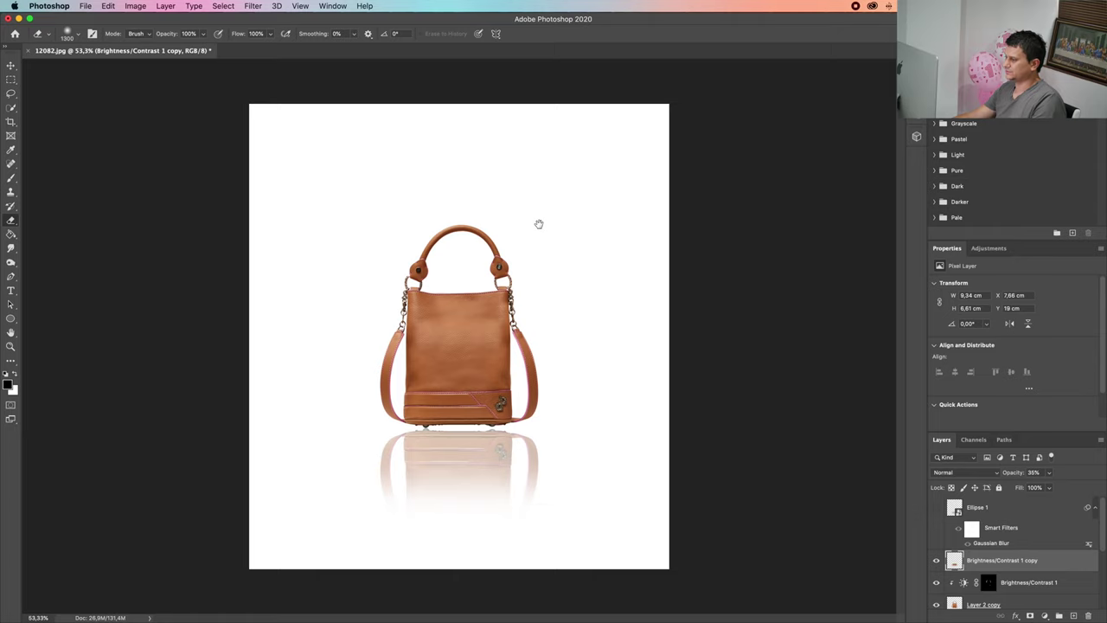
key(v)
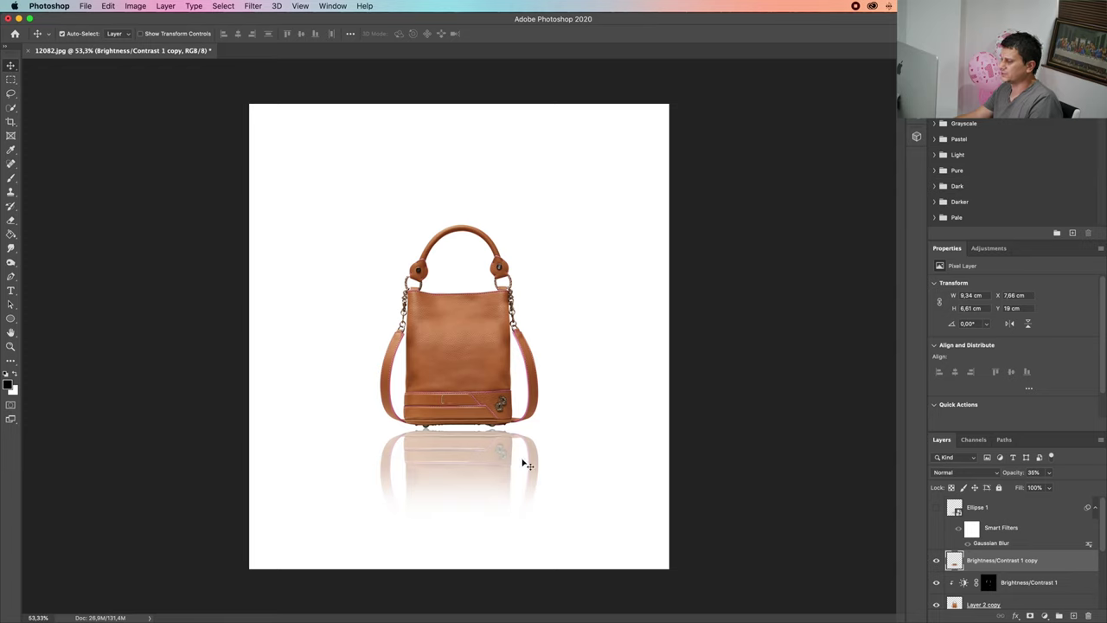
- Compare the Ellipse 1 shadow with the mirrored reflection by swapping their visibility, leaving only the reflection shown
click(936, 508)
click(937, 562)
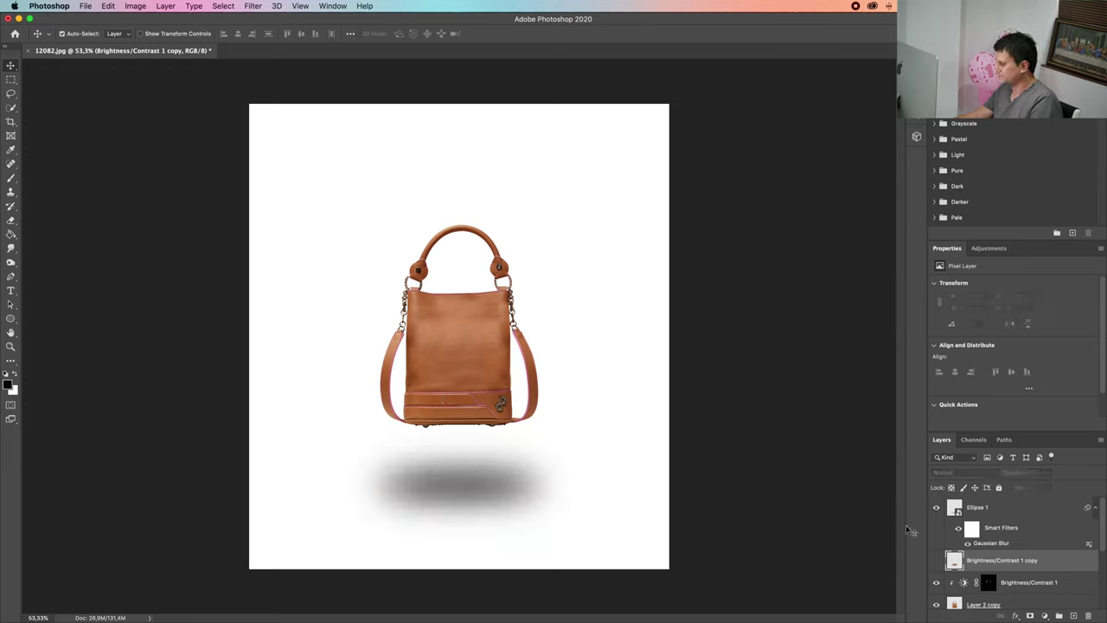
click(937, 509)
click(936, 561)
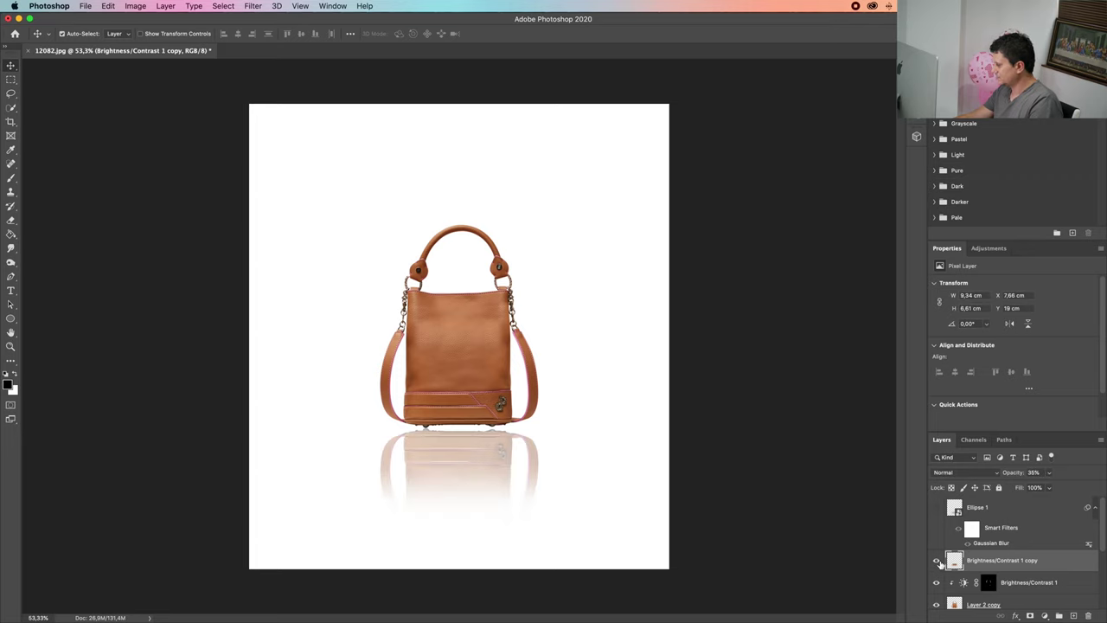